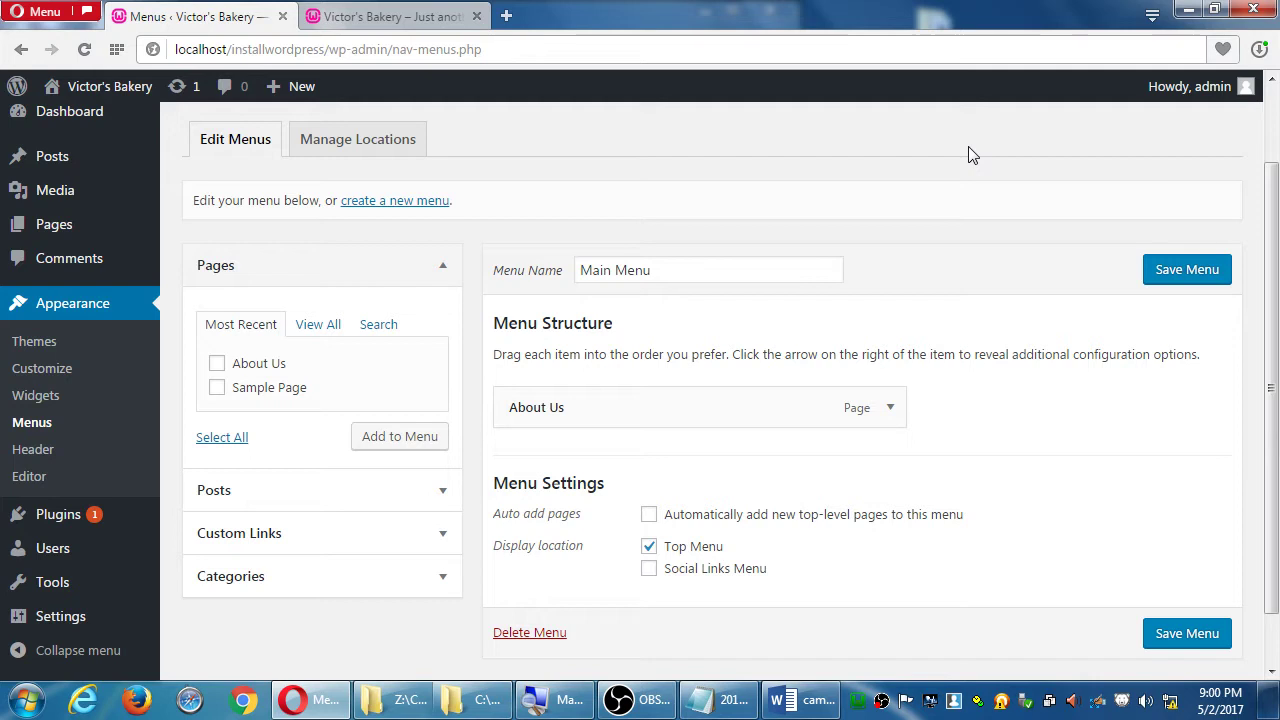
# - Type an e-mail address into a new blank browser tab, then close that tab
pyautogui.hotkey('ctrl', 't')
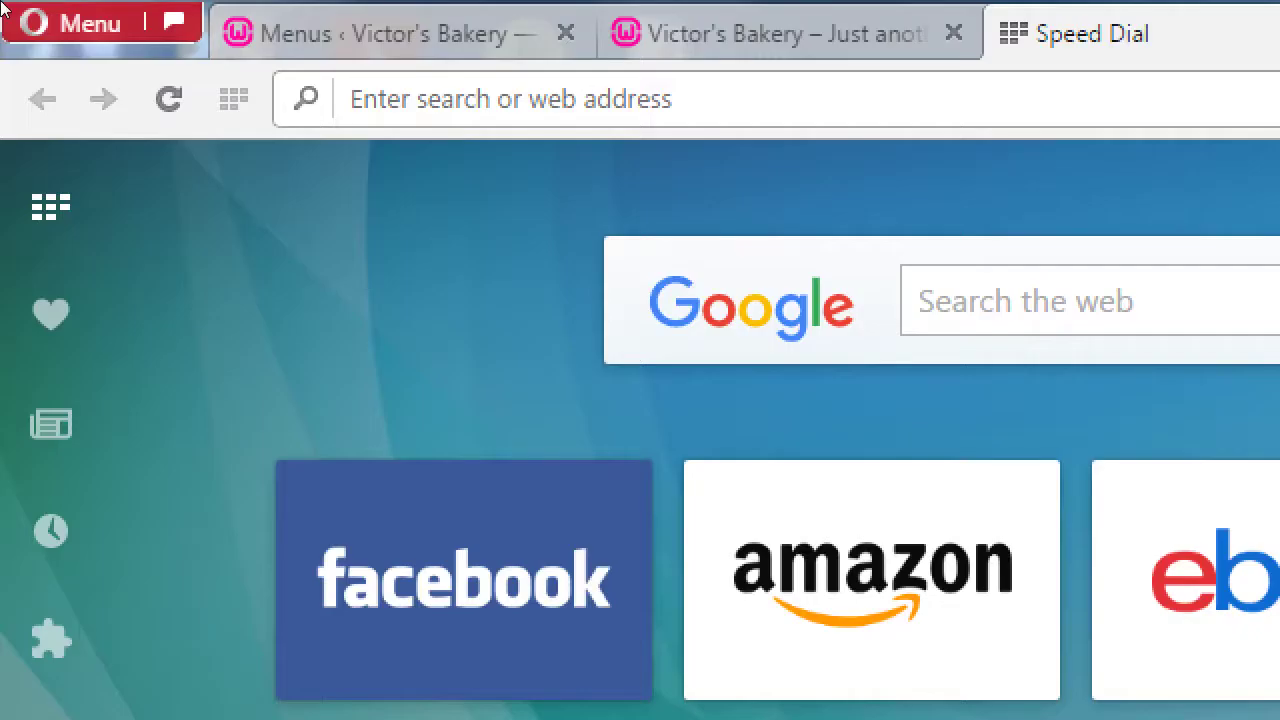
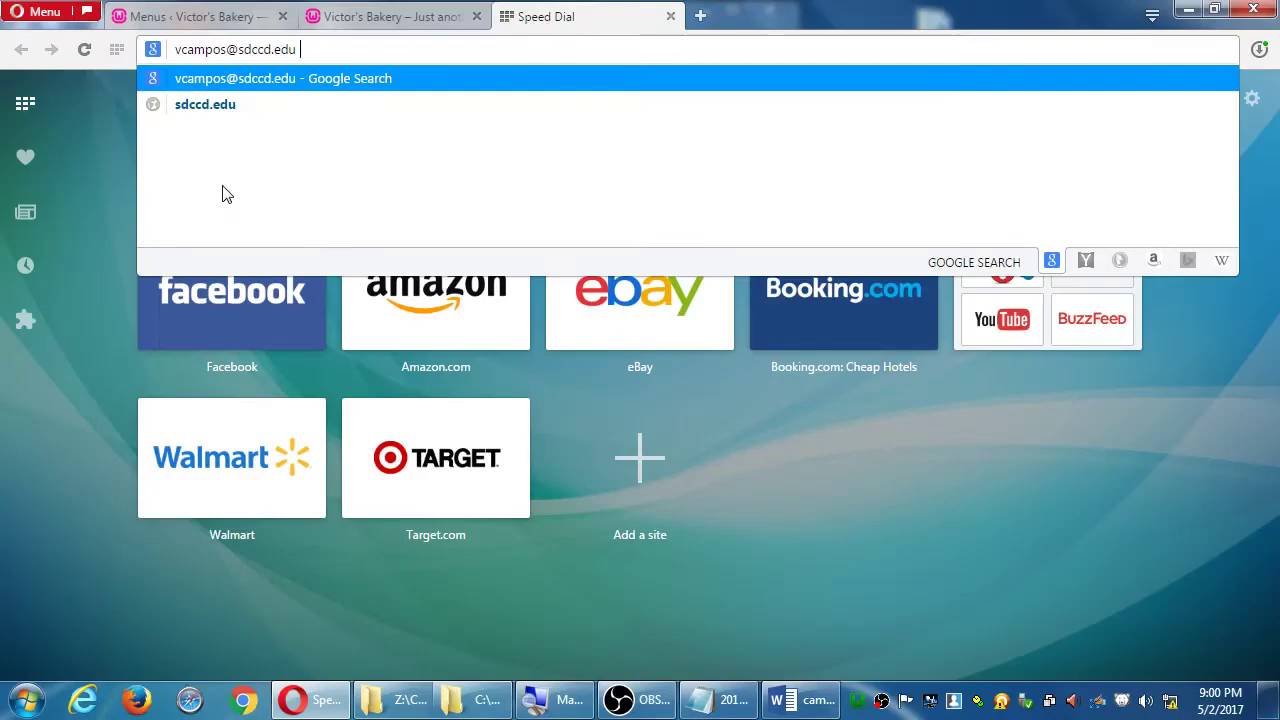
pyautogui.hotkey('ctrl', 'w')
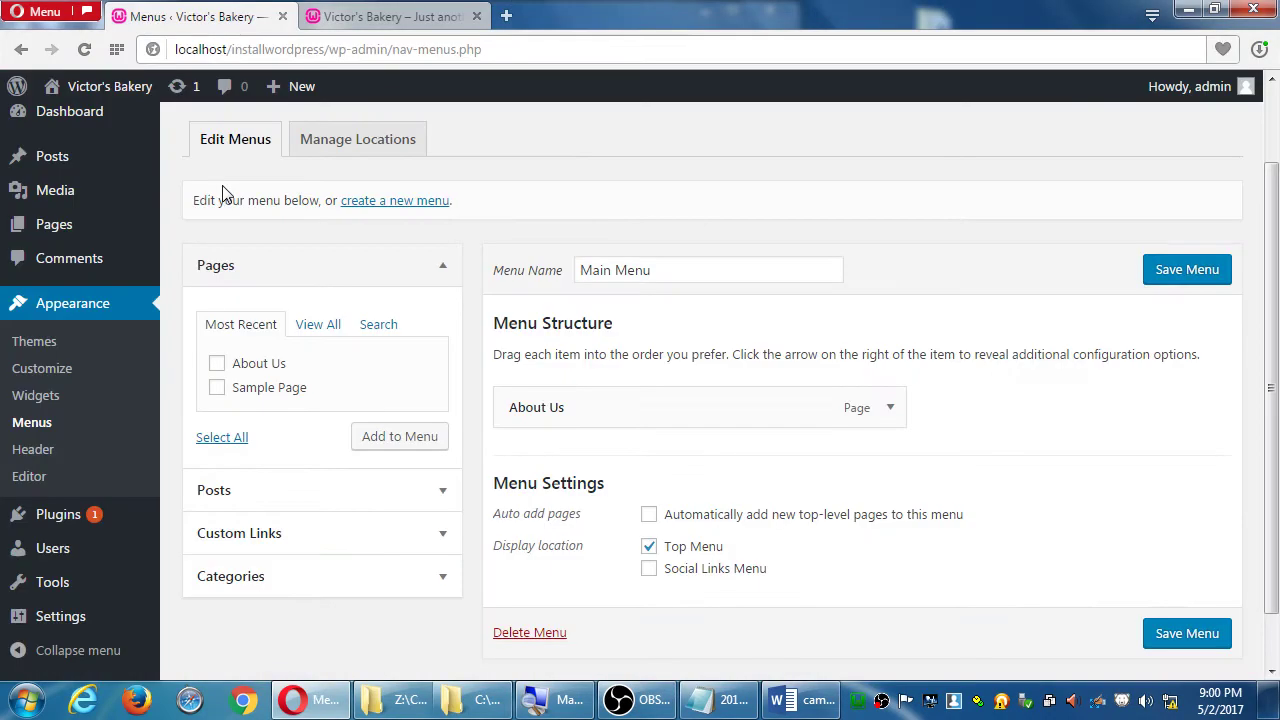
# - Highlight 'Post', 'Page is a screen' and 'the Media' in the lesson notes, then open the Media Library
pyautogui.click(815, 708)
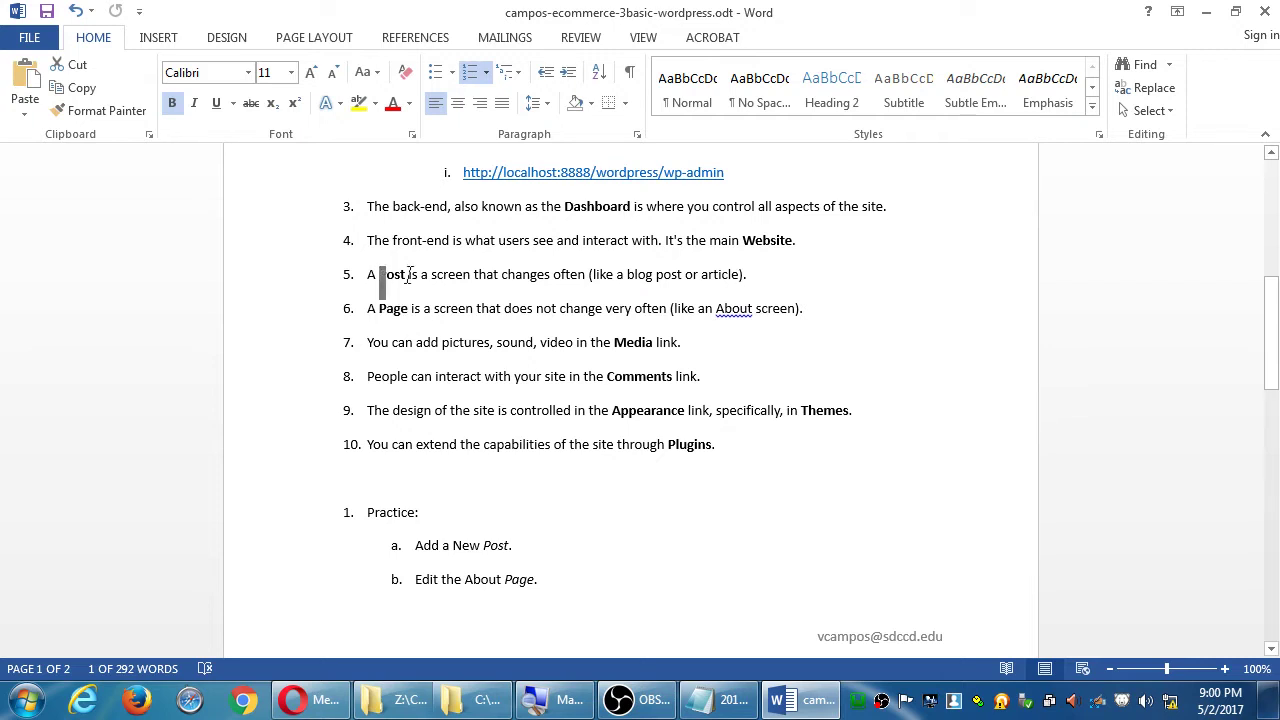
pyautogui.doubleClick(386, 275)
pyautogui.moveTo(380, 309); pyautogui.dragTo(441, 302)
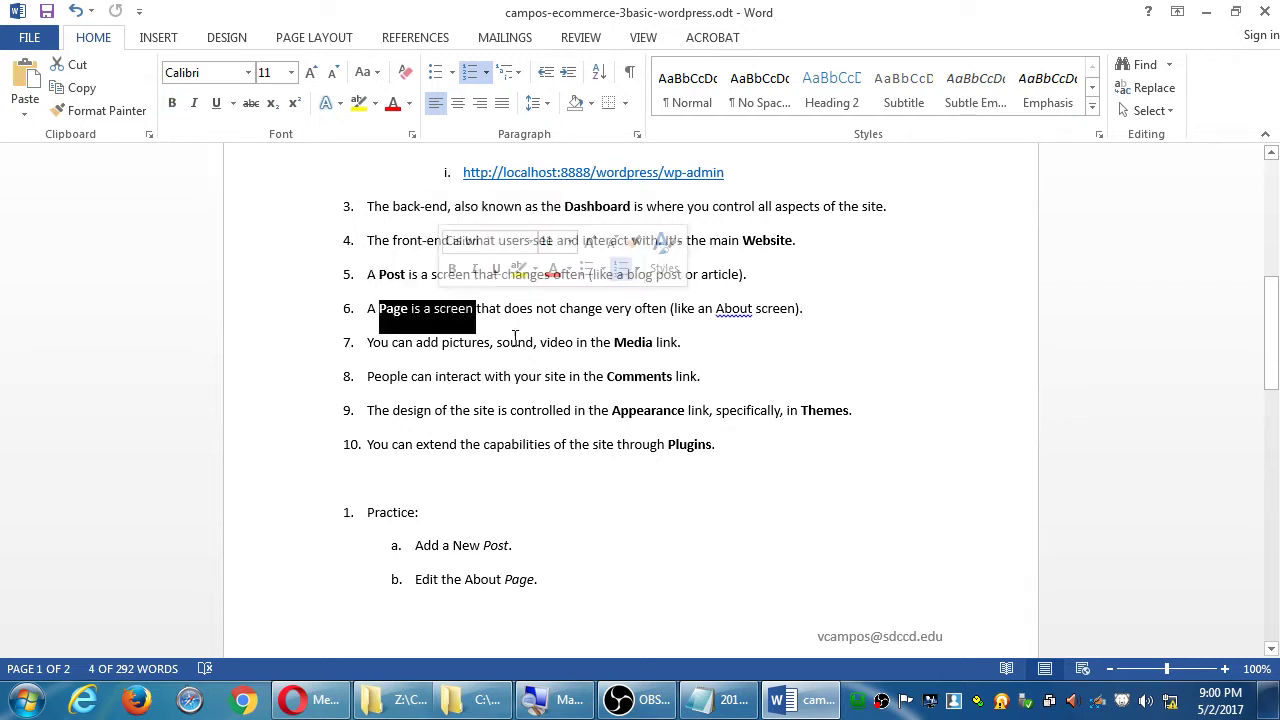
pyautogui.click(610, 345)
pyautogui.moveTo(614, 342); pyautogui.dragTo(655, 343)
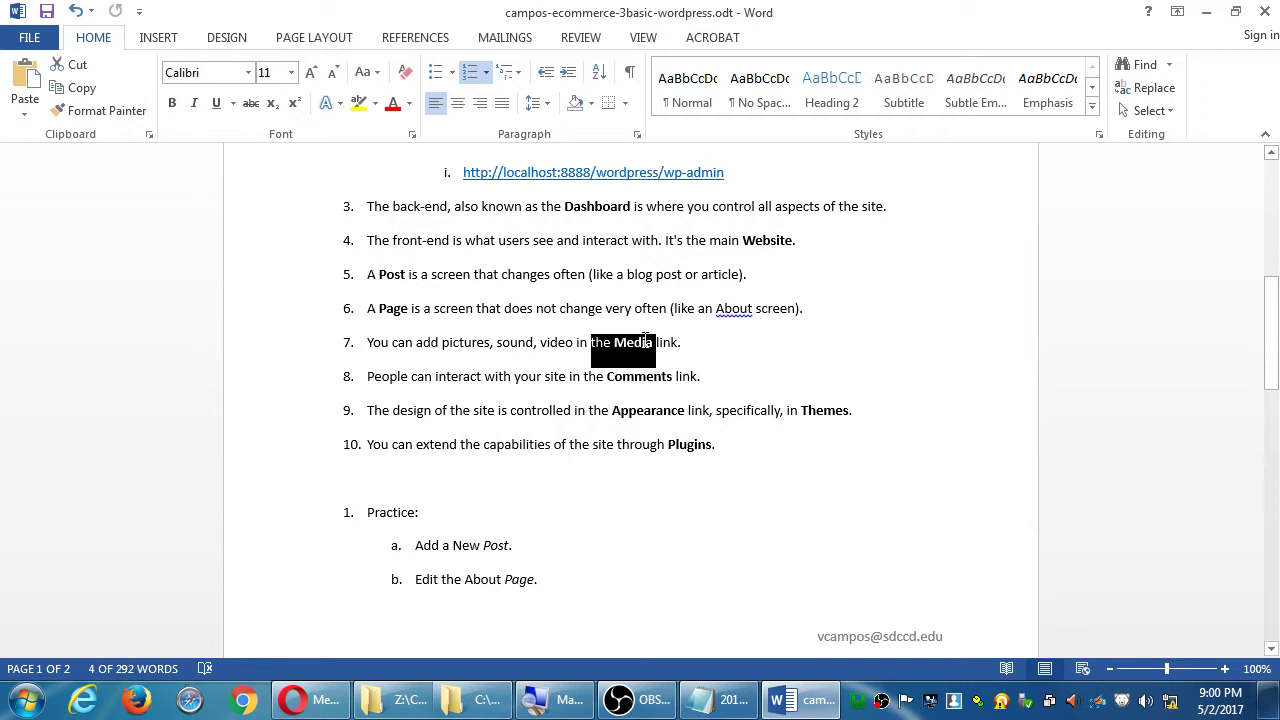
pyautogui.click(1206, 12)
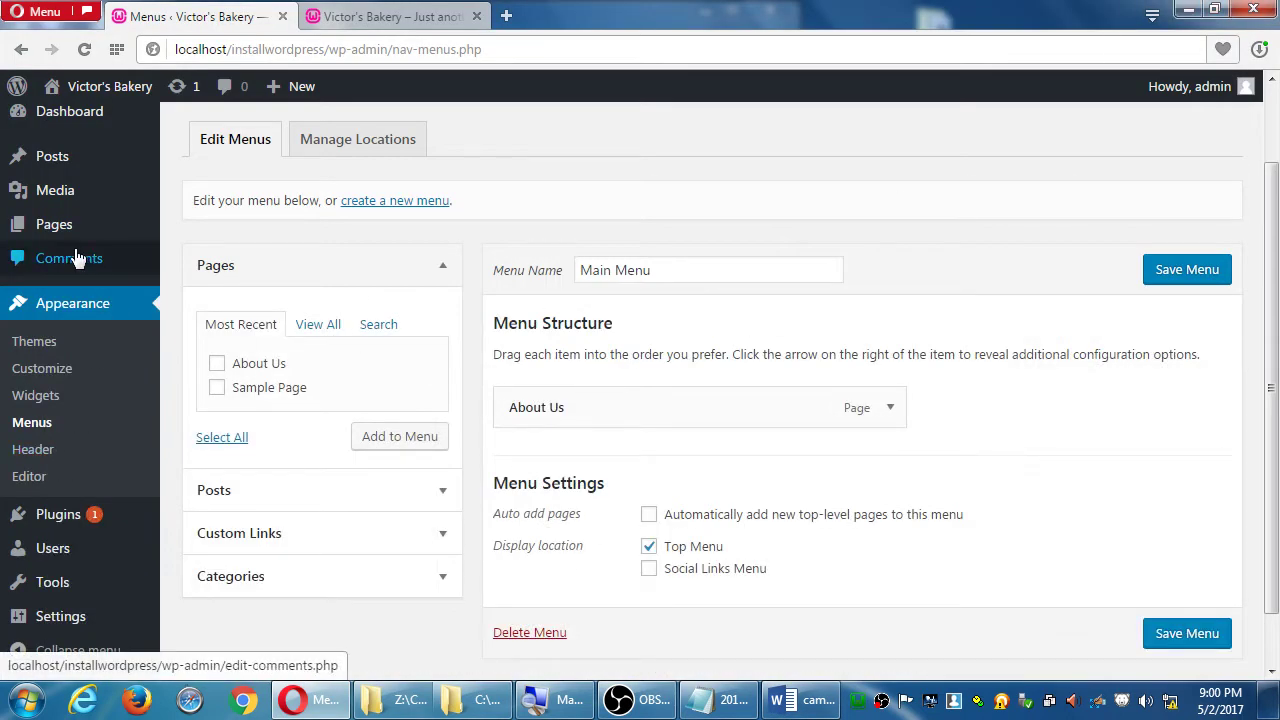
pyautogui.click(54, 193)
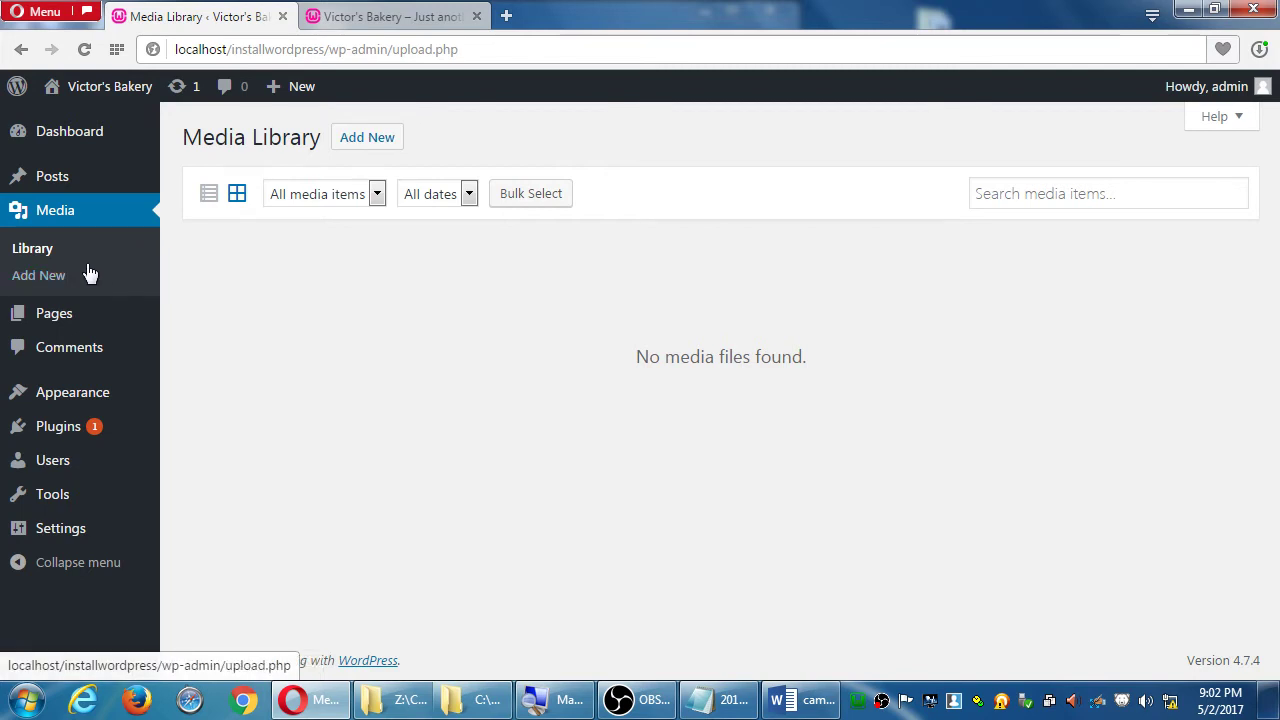
# - Open Comments to see the one approved comment on the Hello world! post
pyautogui.click(69, 354)
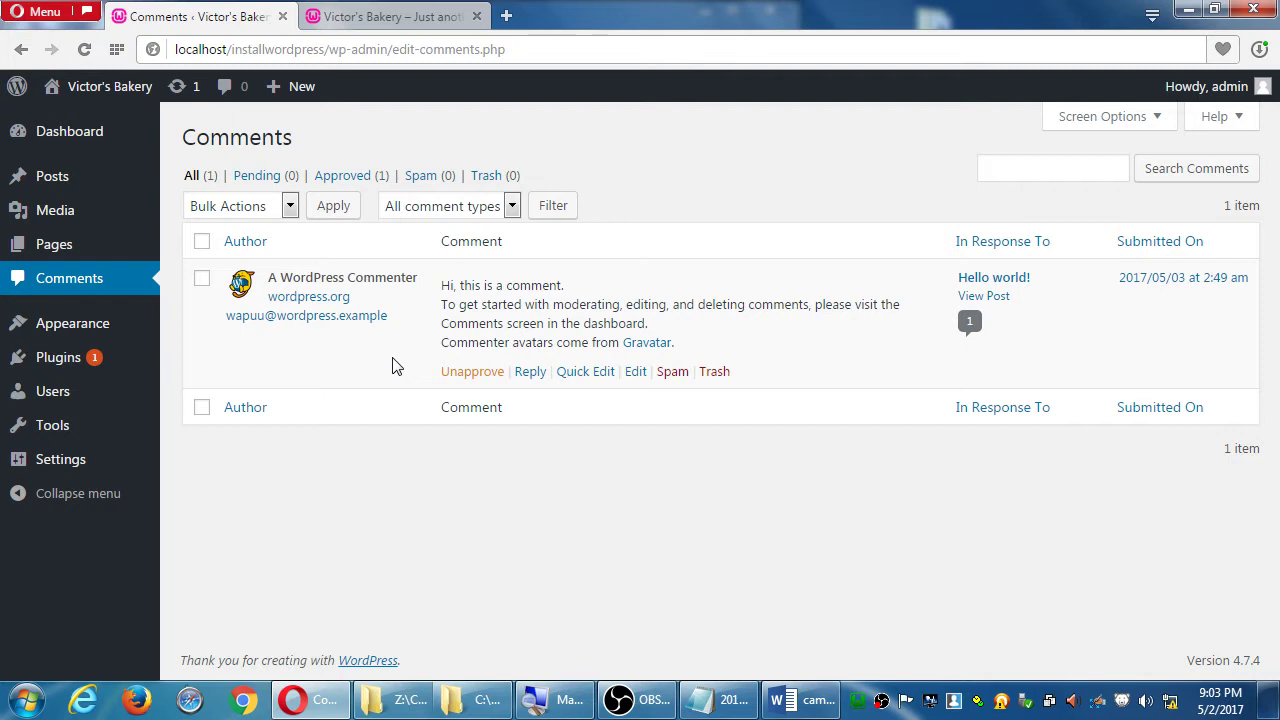
# - Open Appearance > Themes, listing Twenty Seventeen (active), Twenty Fifteen and Twenty Sixteen
pyautogui.click(30, 326)
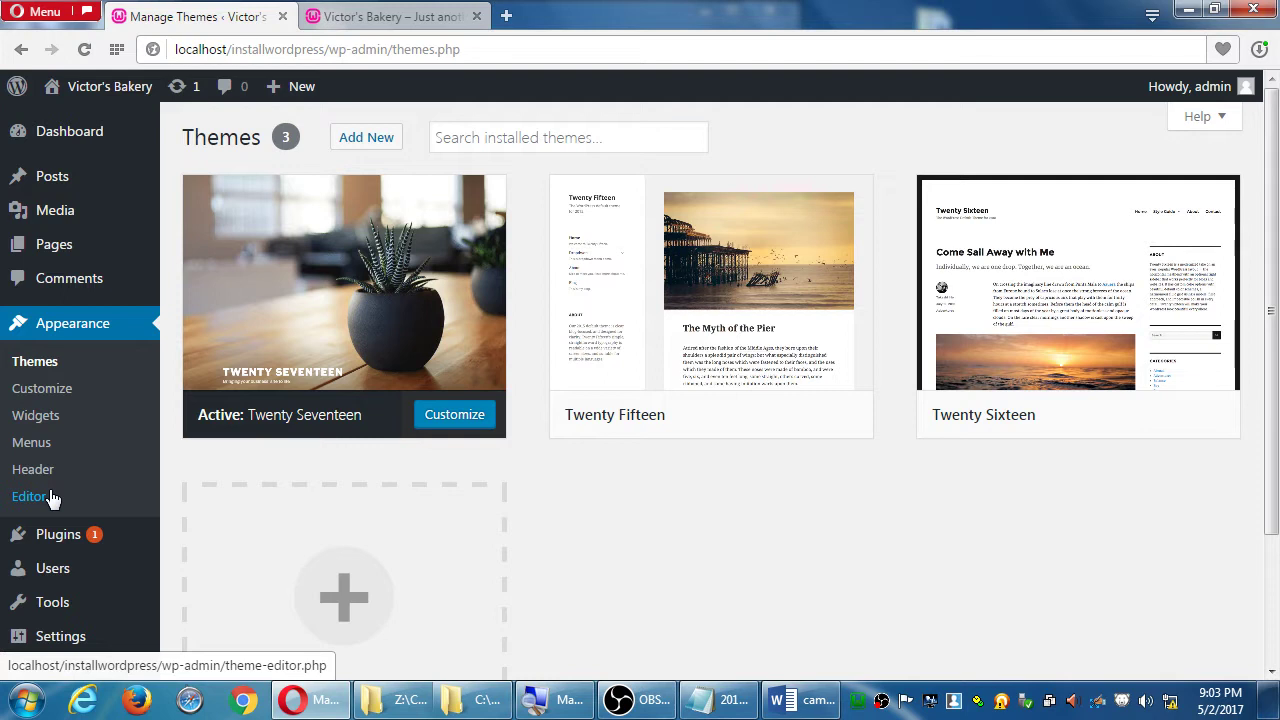
# - Open Twenty Seventeen's style.css in the theme editor and scroll through its code and Templates list
pyautogui.click(50, 497)
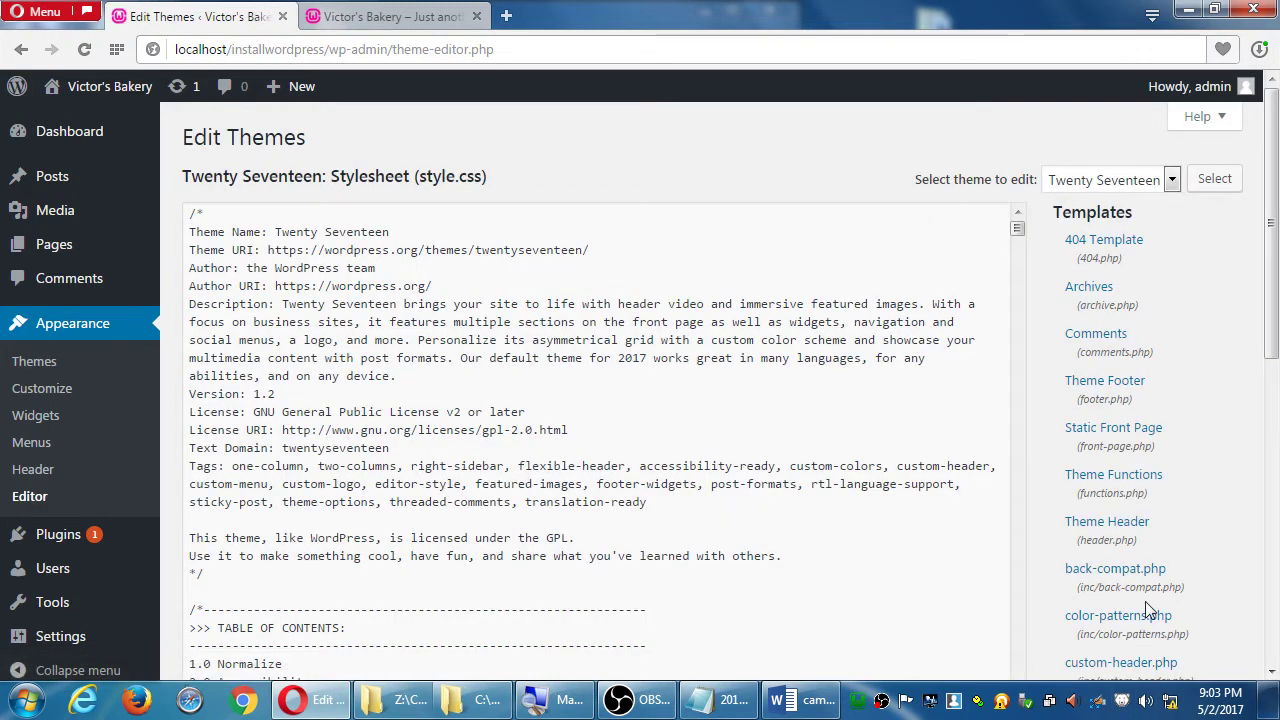
pyautogui.scroll(-15, 716, 408)
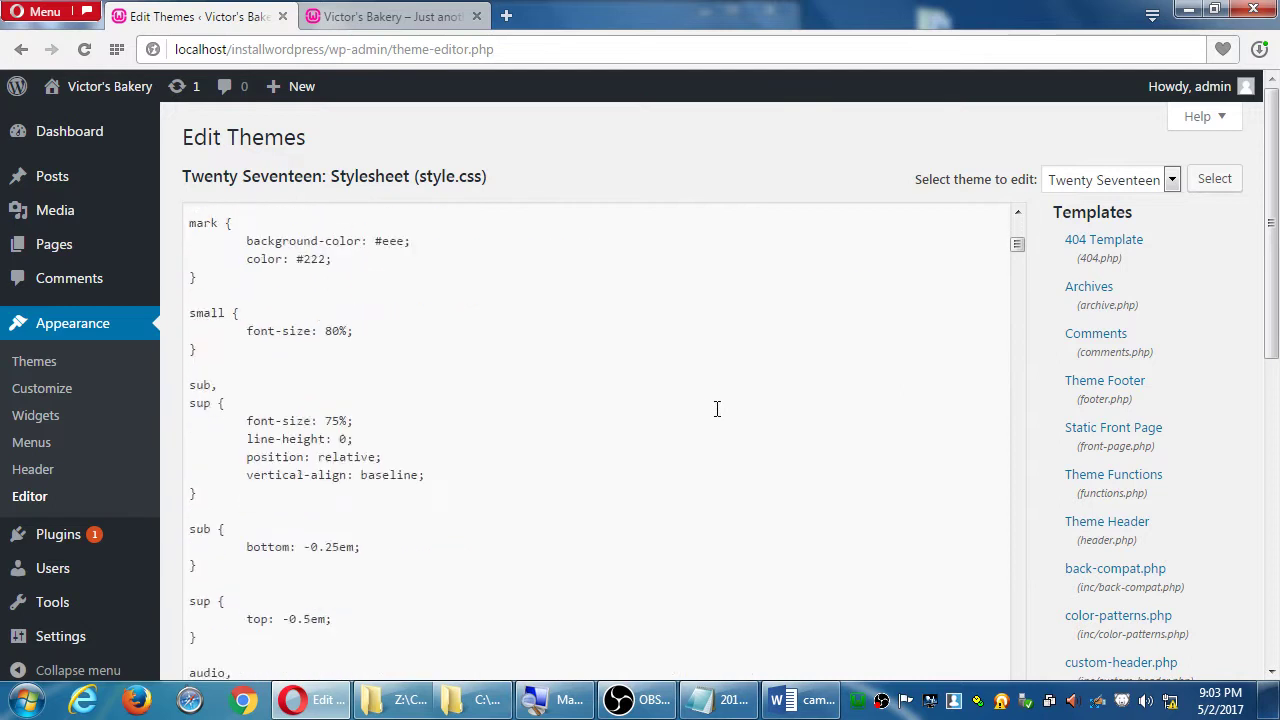
pyautogui.scroll(-20, 716, 408)
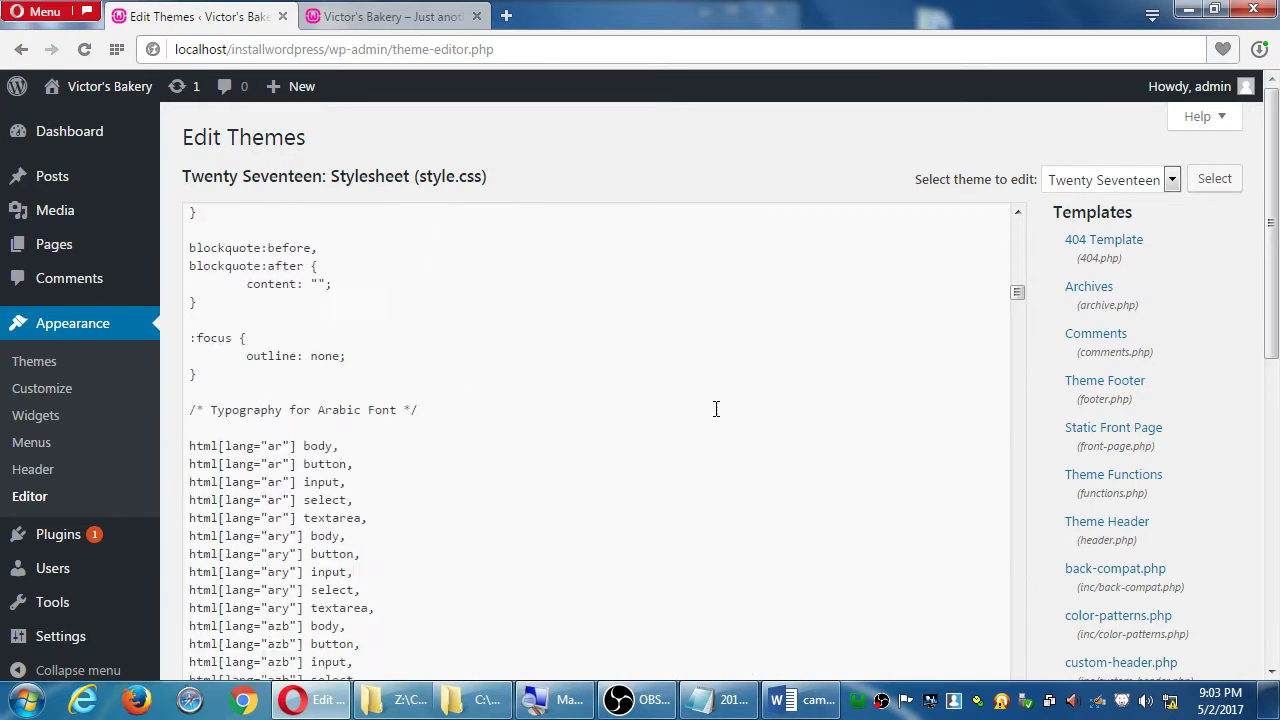
pyautogui.scroll(-20, 716, 408)
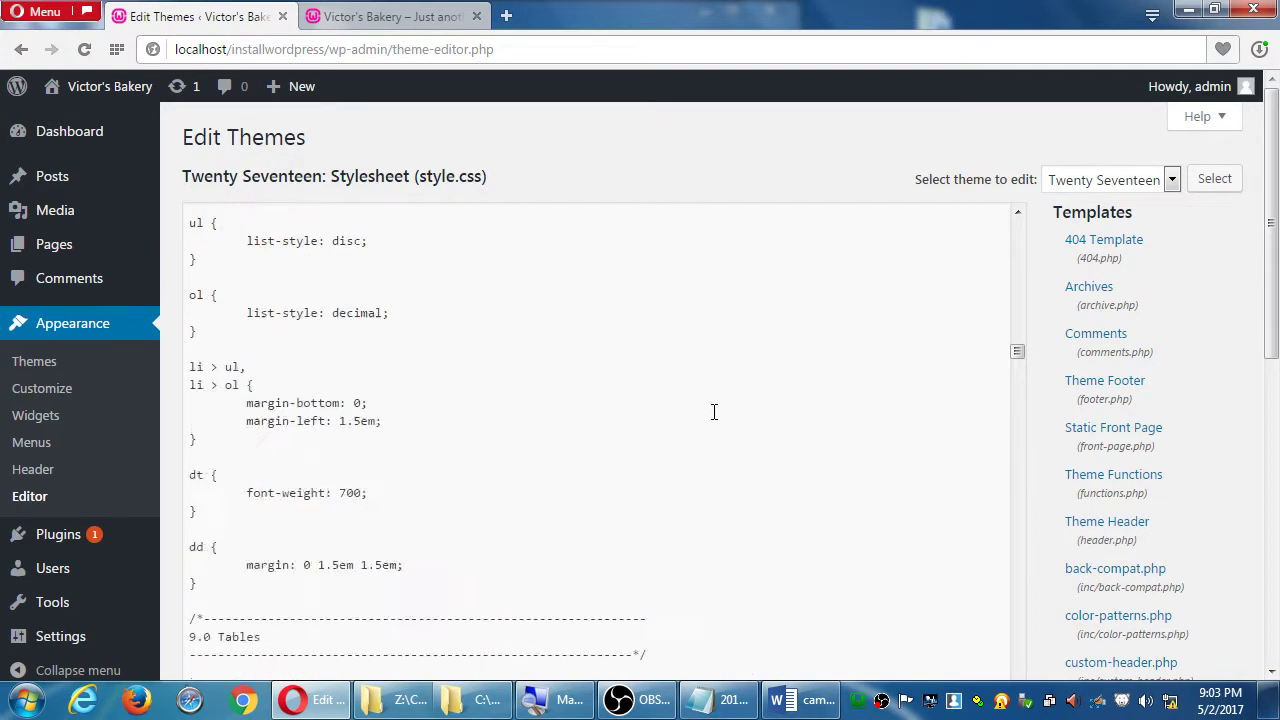
pyautogui.scroll(-10, 714, 412)
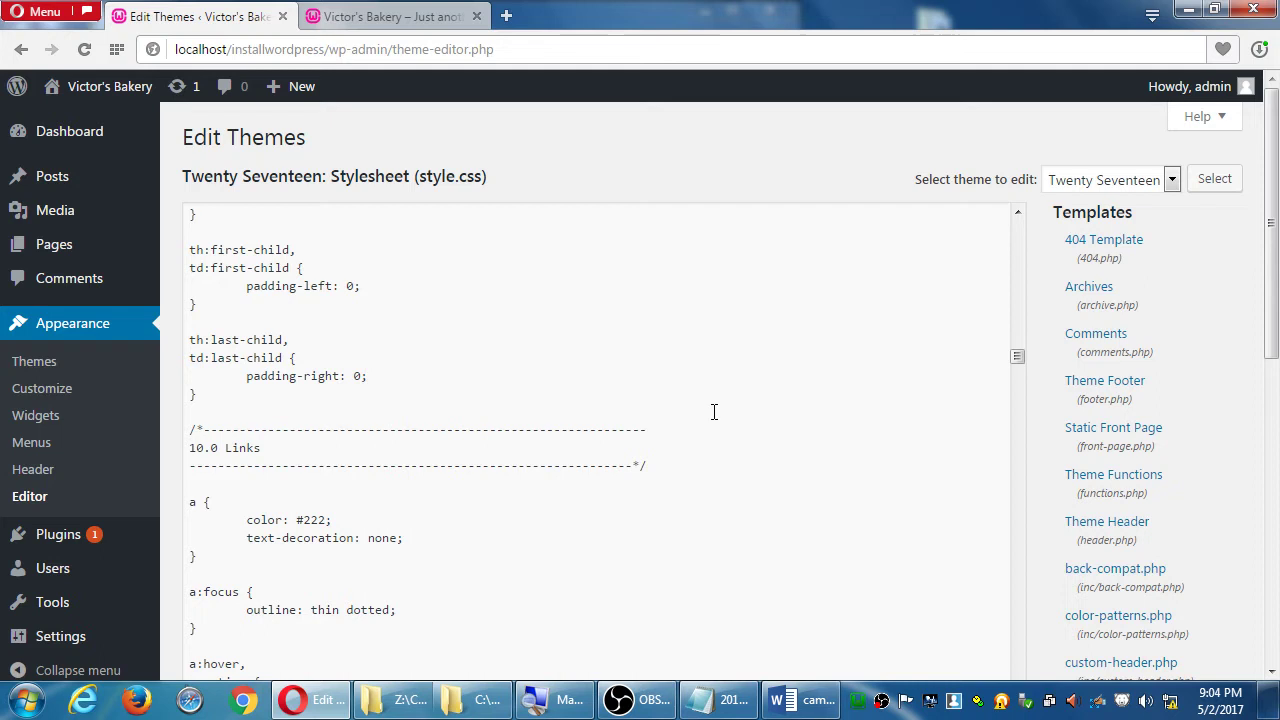
pyautogui.scroll(-1, 1068, 276)
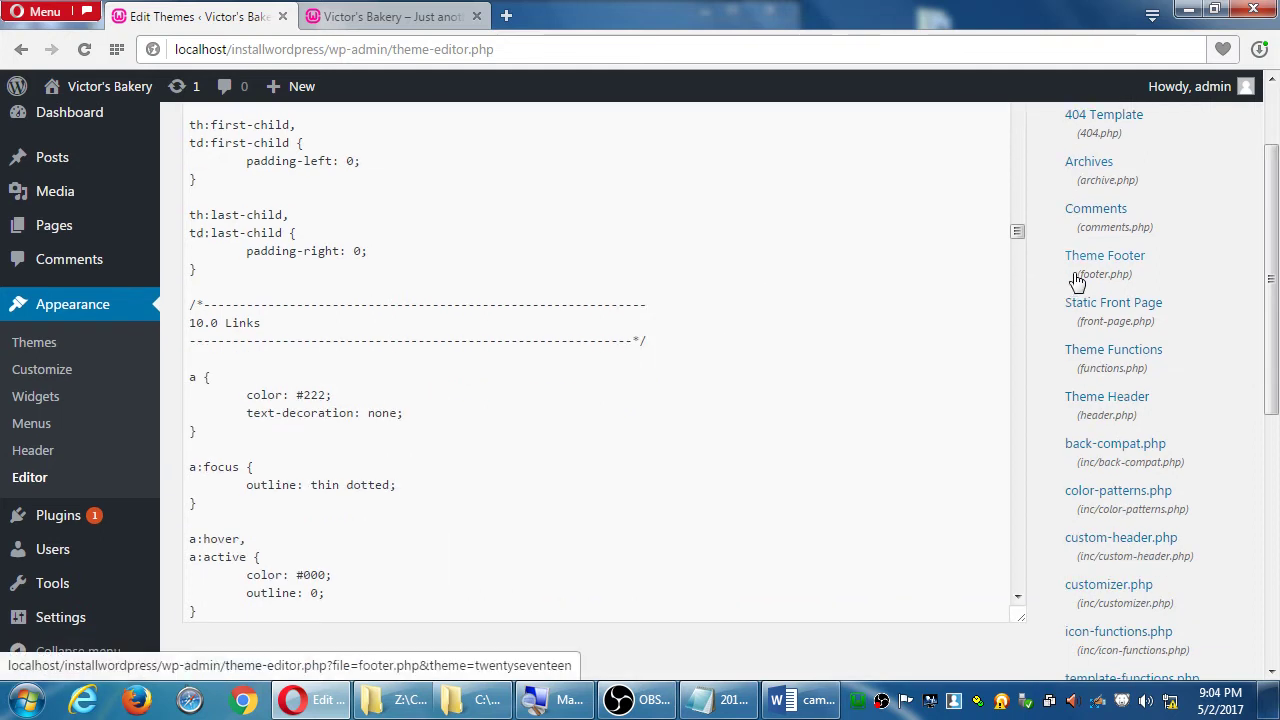
pyautogui.scroll(1, 1078, 280)
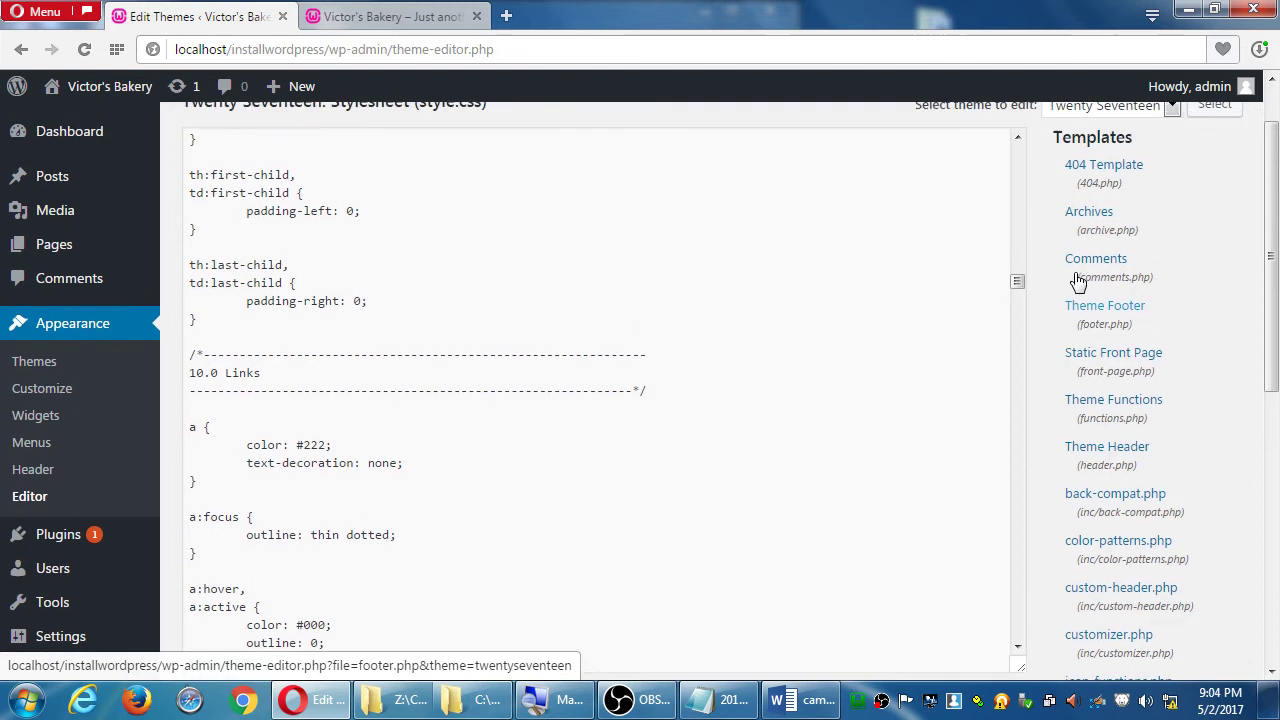
pyautogui.moveTo(1020, 285); pyautogui.dragTo(1033, 365)
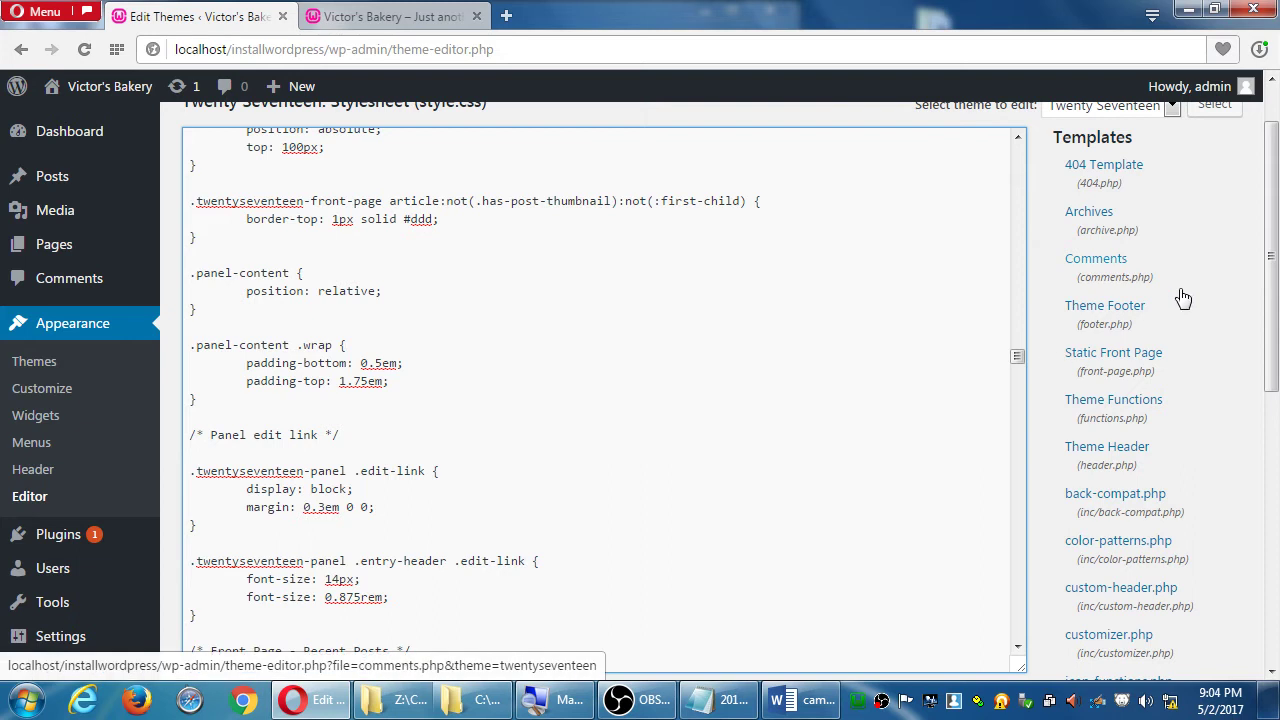
pyautogui.scroll(-6, 1183, 297)
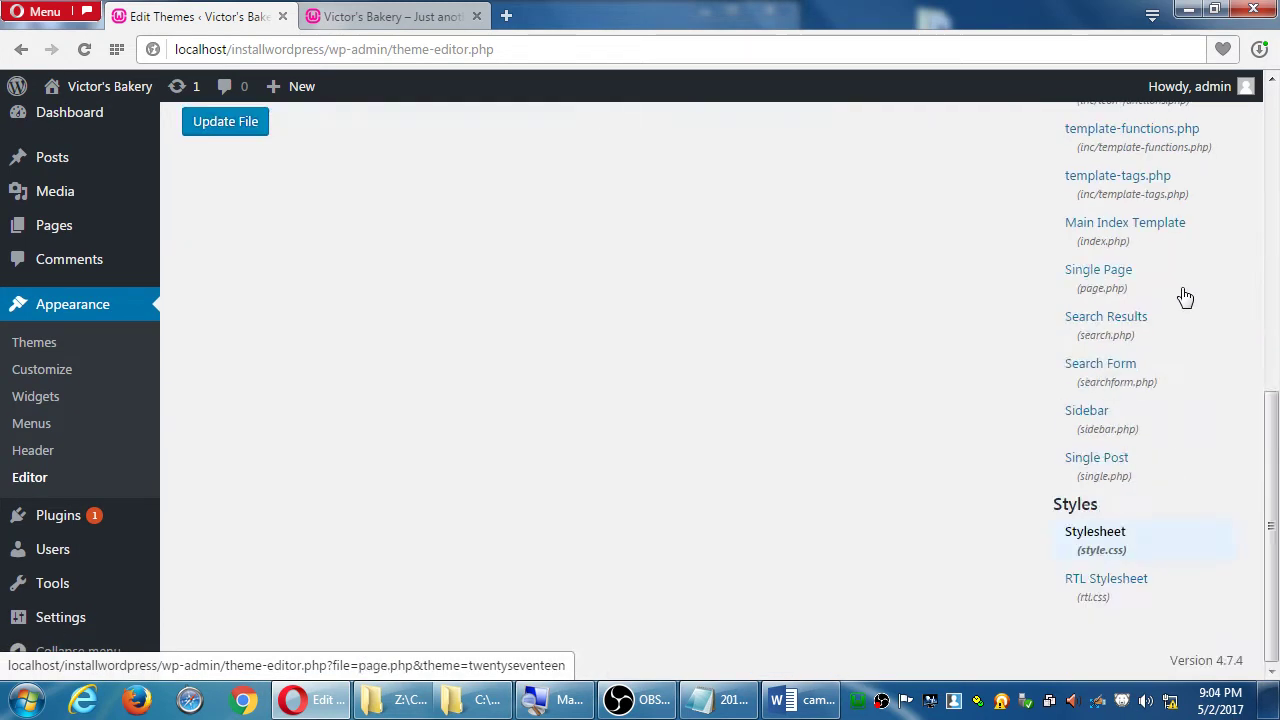
pyautogui.scroll(5, 1185, 297)
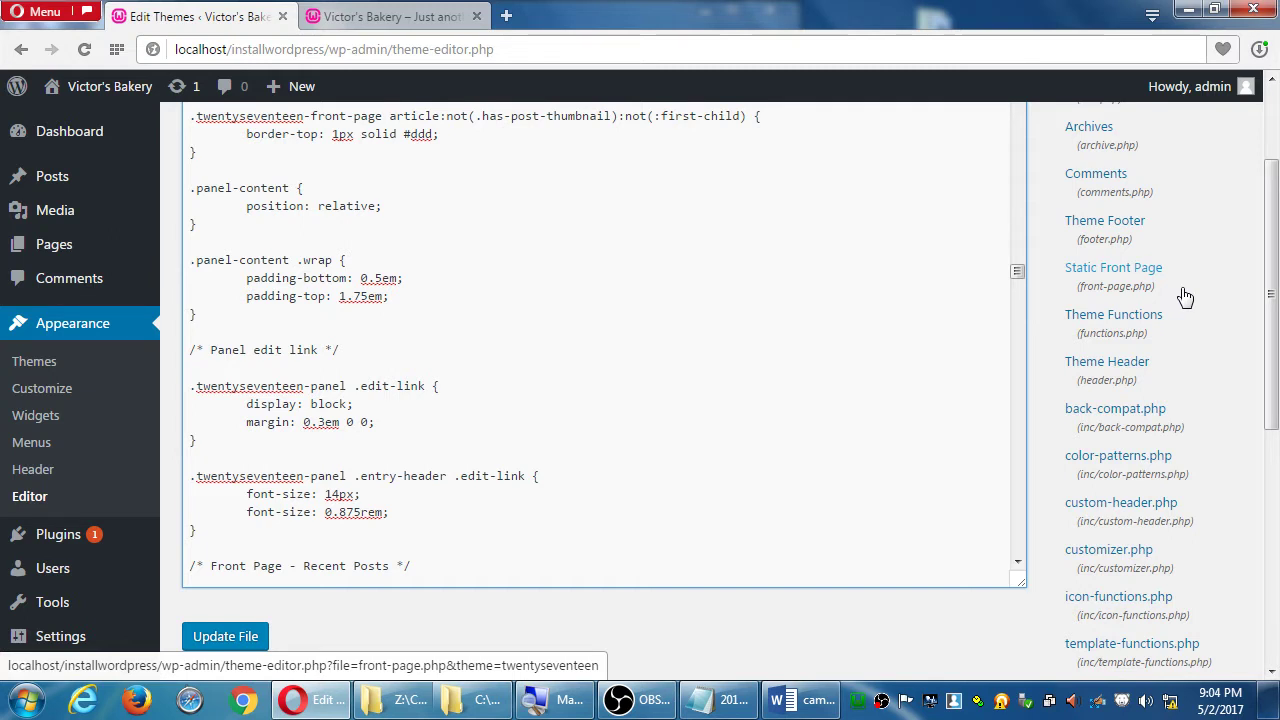
pyautogui.scroll(2, 1184, 296)
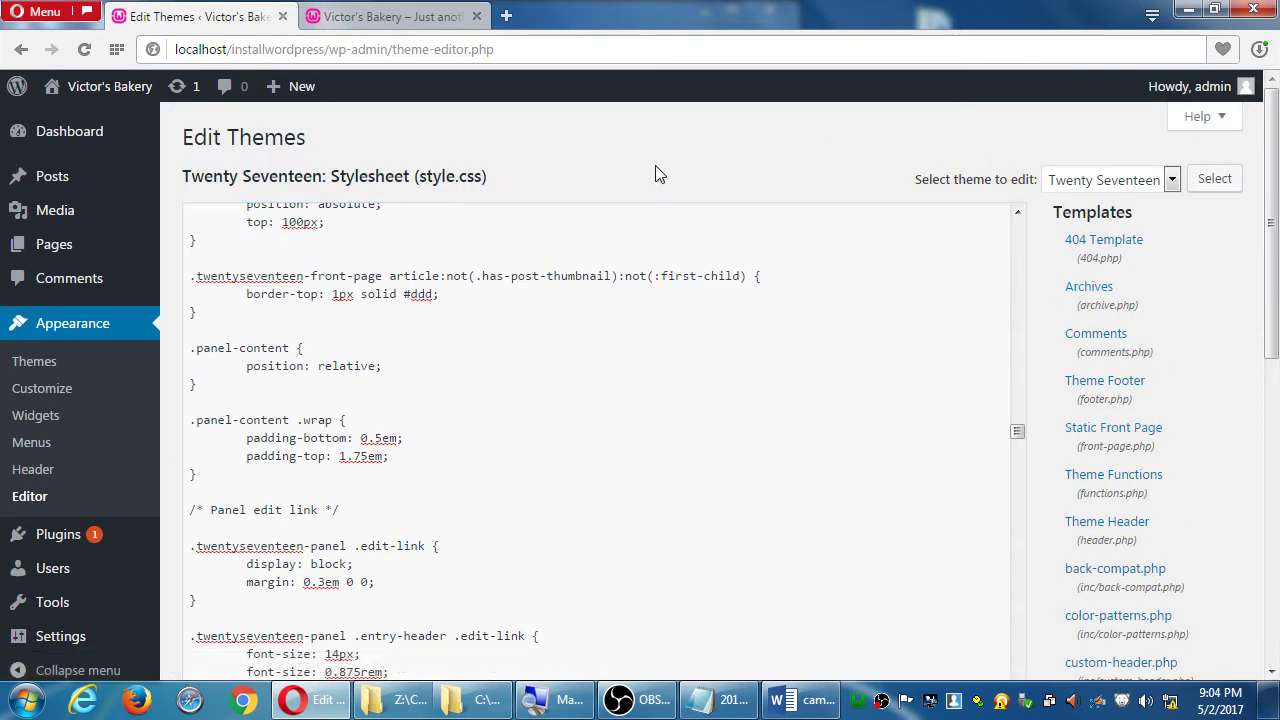
# - Select all the stylesheet code and show its copy options, then deselect it
pyautogui.click(424, 265)
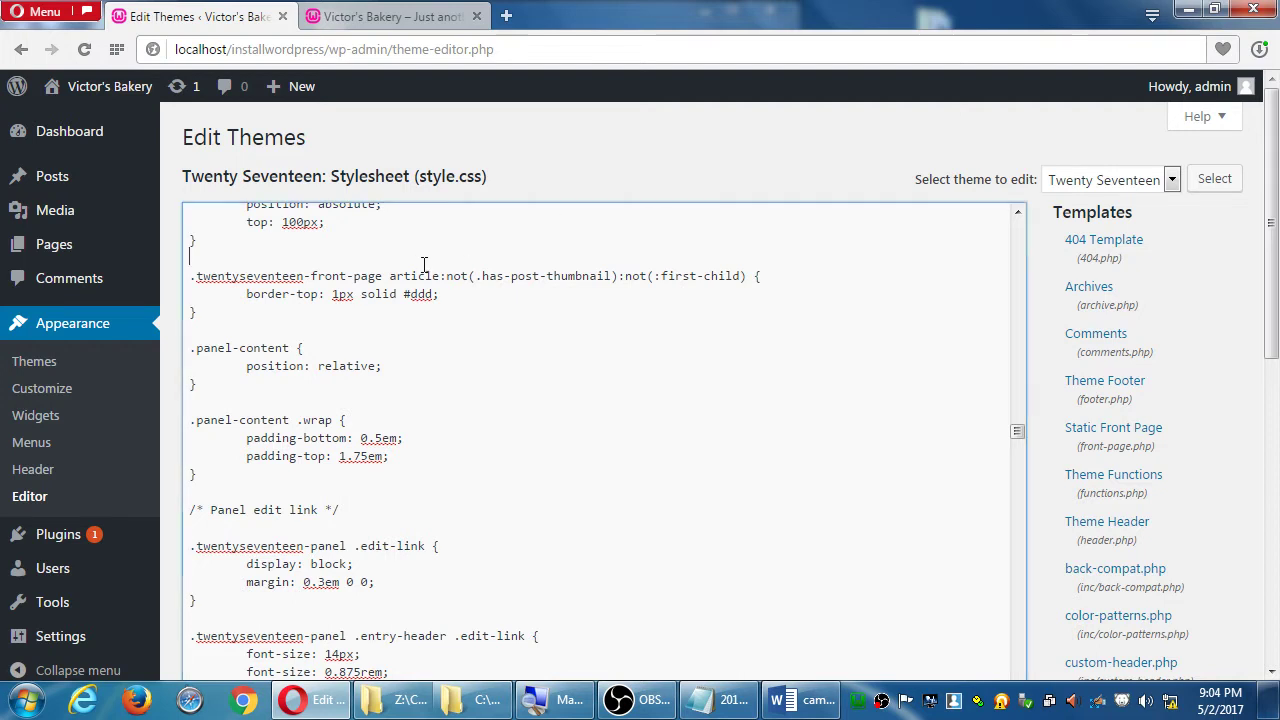
pyautogui.hotkey('ctrl', 'a')
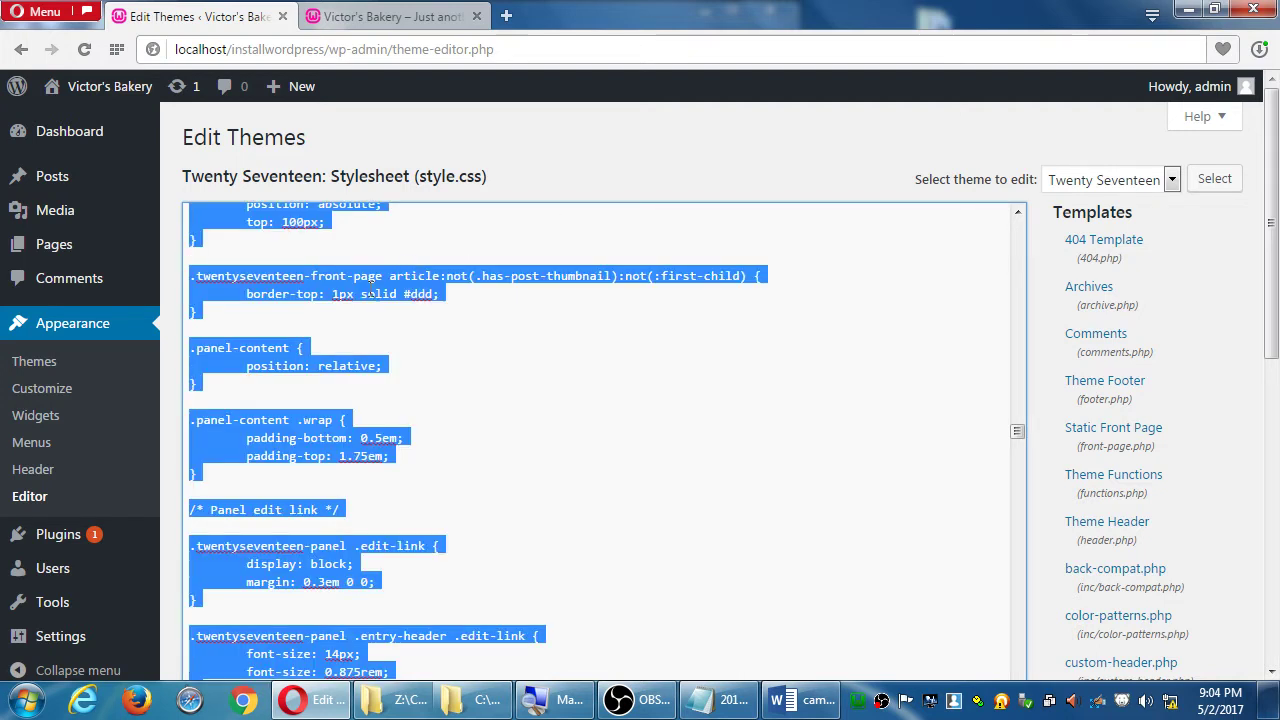
pyautogui.rightClick(355, 285)
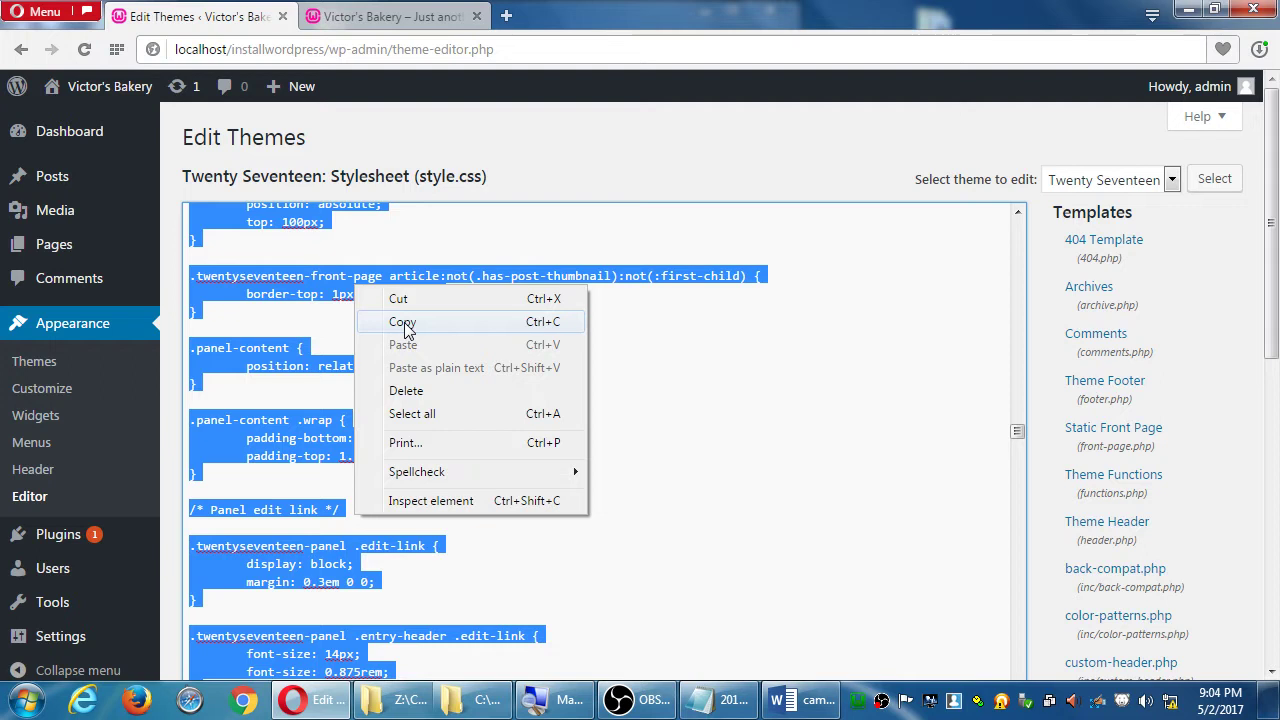
pyautogui.click(320, 276)
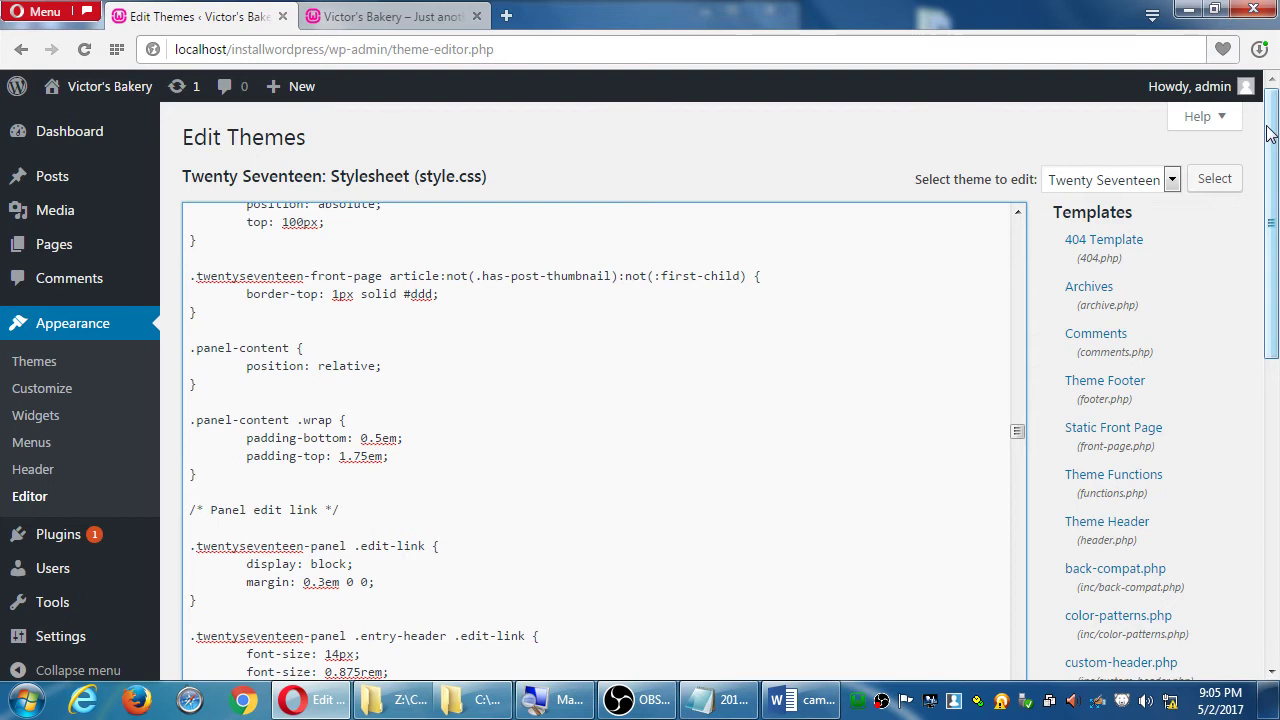
# - Open Installed Plugins, listing Akismet Anti-Spam and Hello Dolly
pyautogui.moveTo(1268, 133); pyautogui.dragTo(1275, 231)
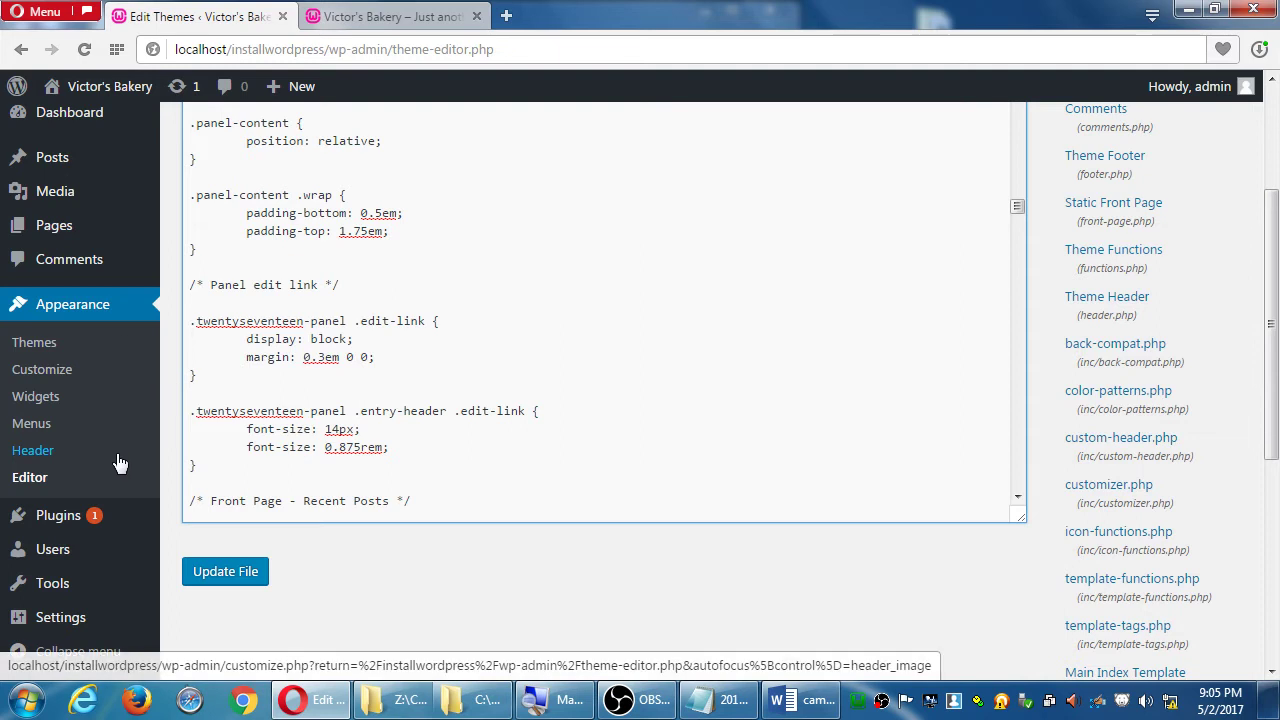
pyautogui.scroll(-2, 116, 465)
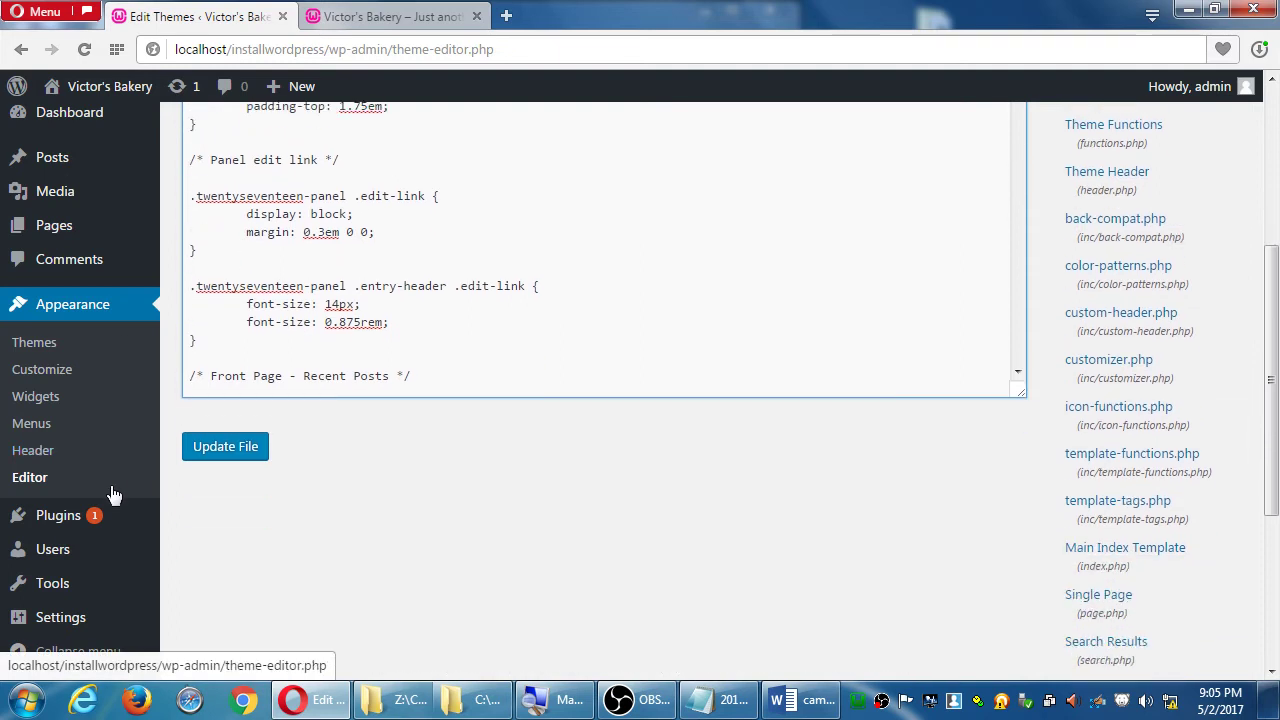
pyautogui.click(94, 516)
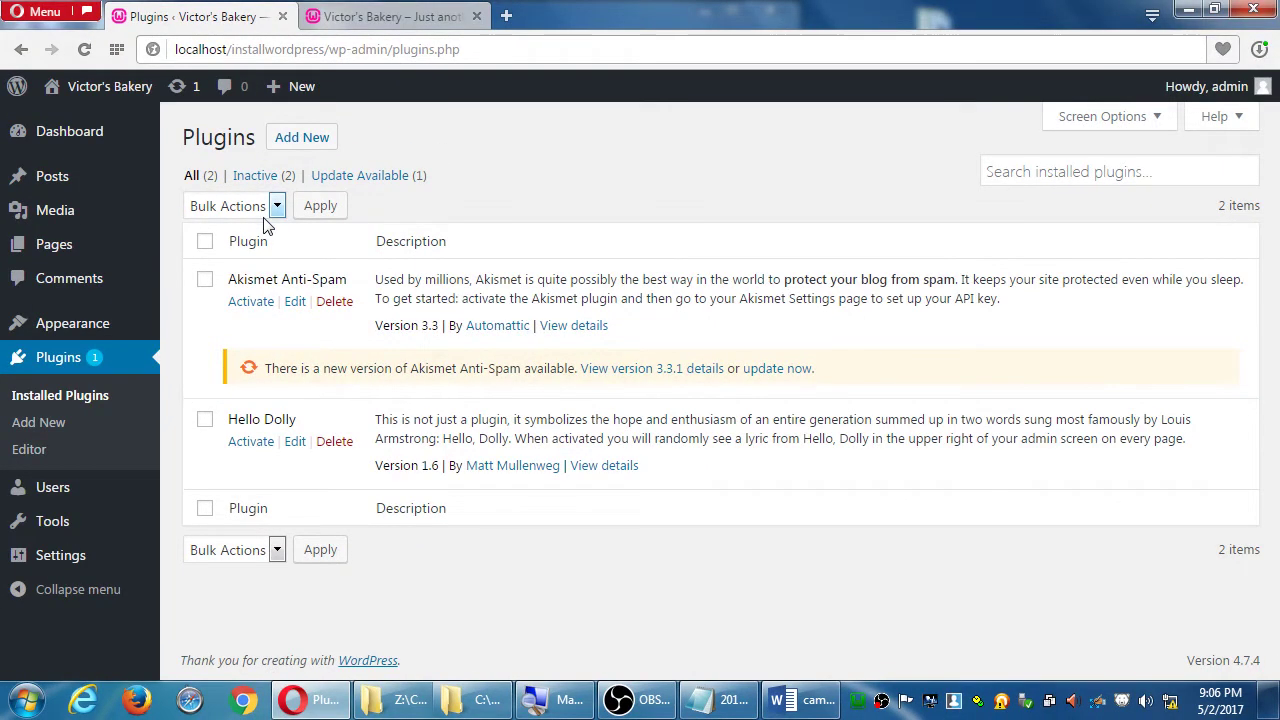
# - Open All Users, which lists only the admin account with the Administrator role
pyautogui.click(71, 489)
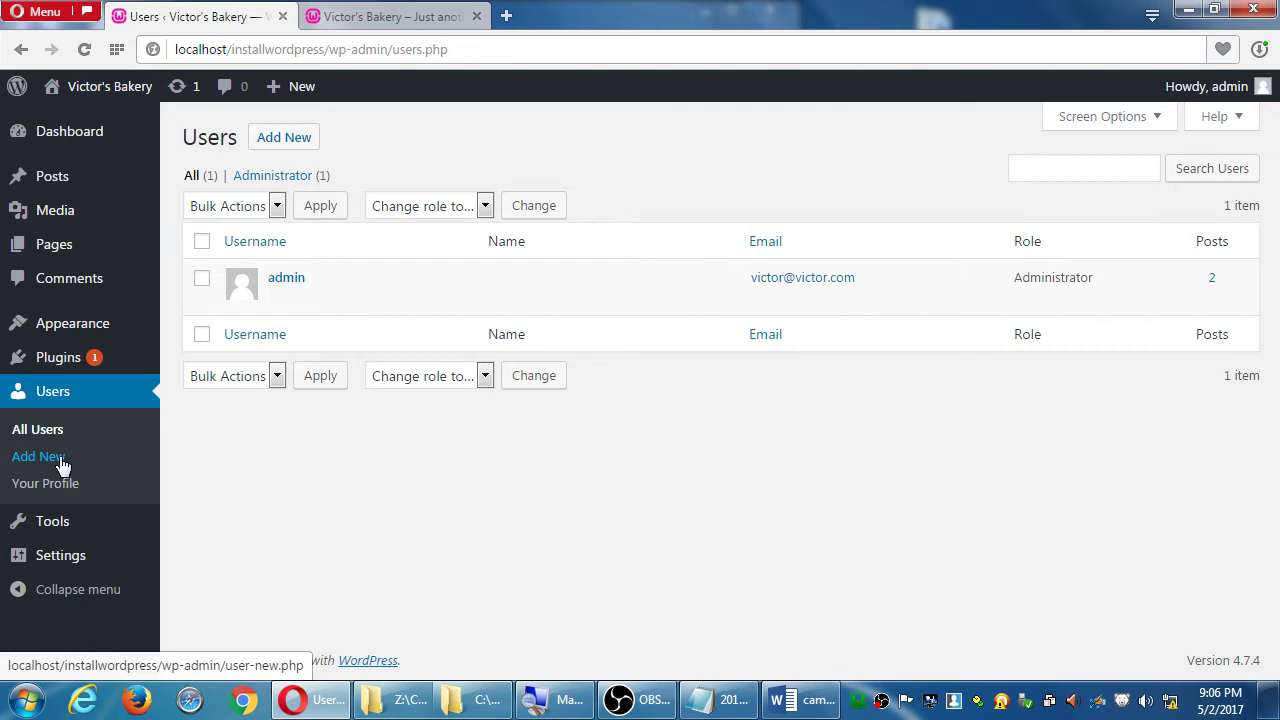
# - Review the role choices on the Add New User form, then open All Posts
pyautogui.click(60, 458)
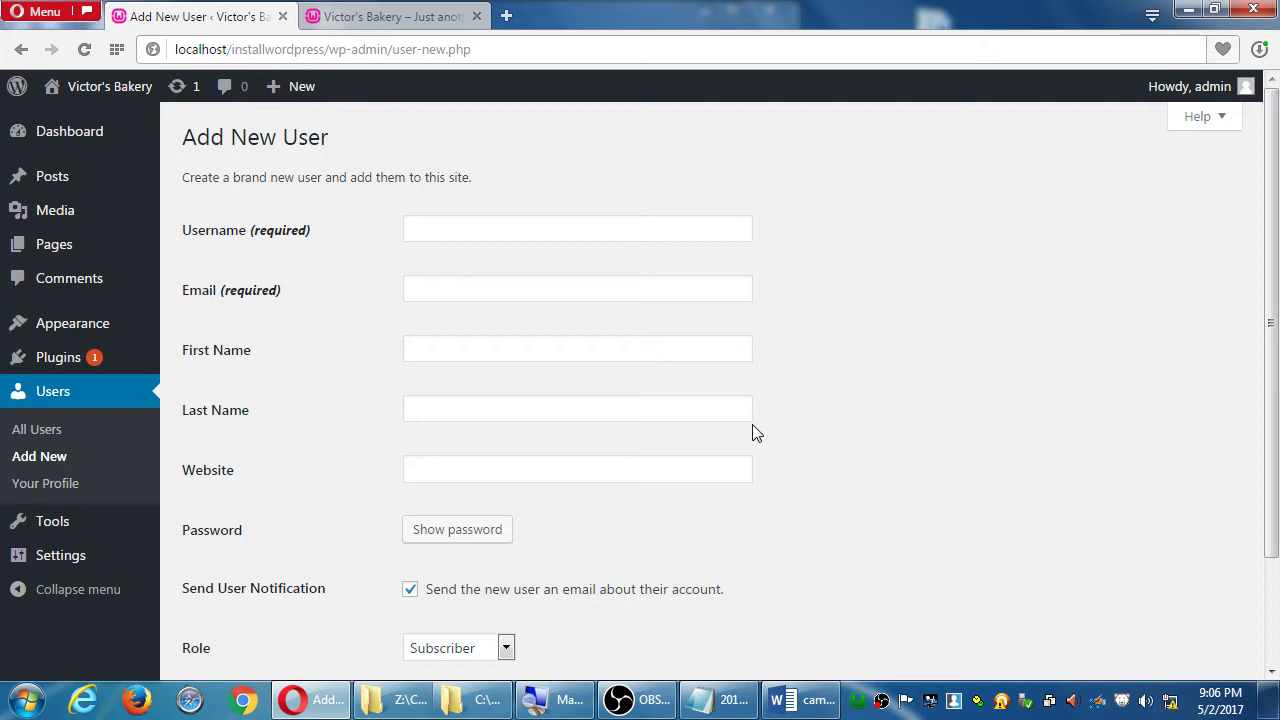
pyautogui.scroll(-1, 790, 438)
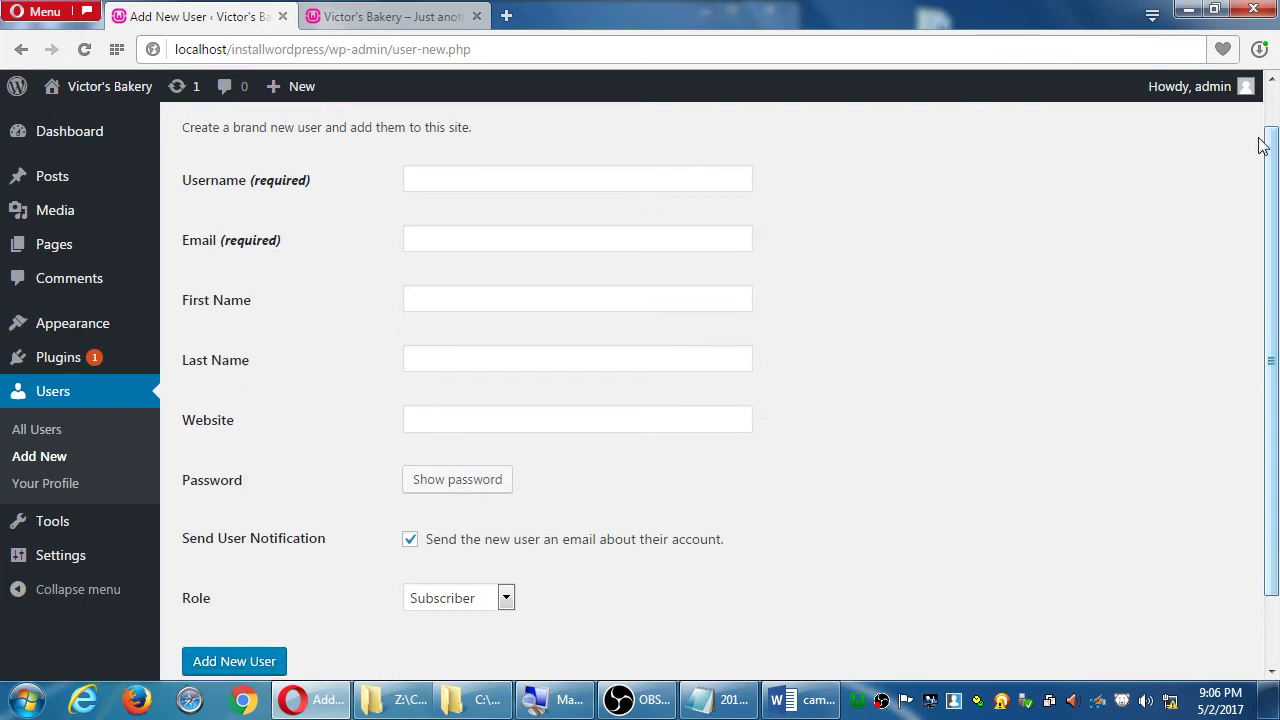
pyautogui.click(504, 573)
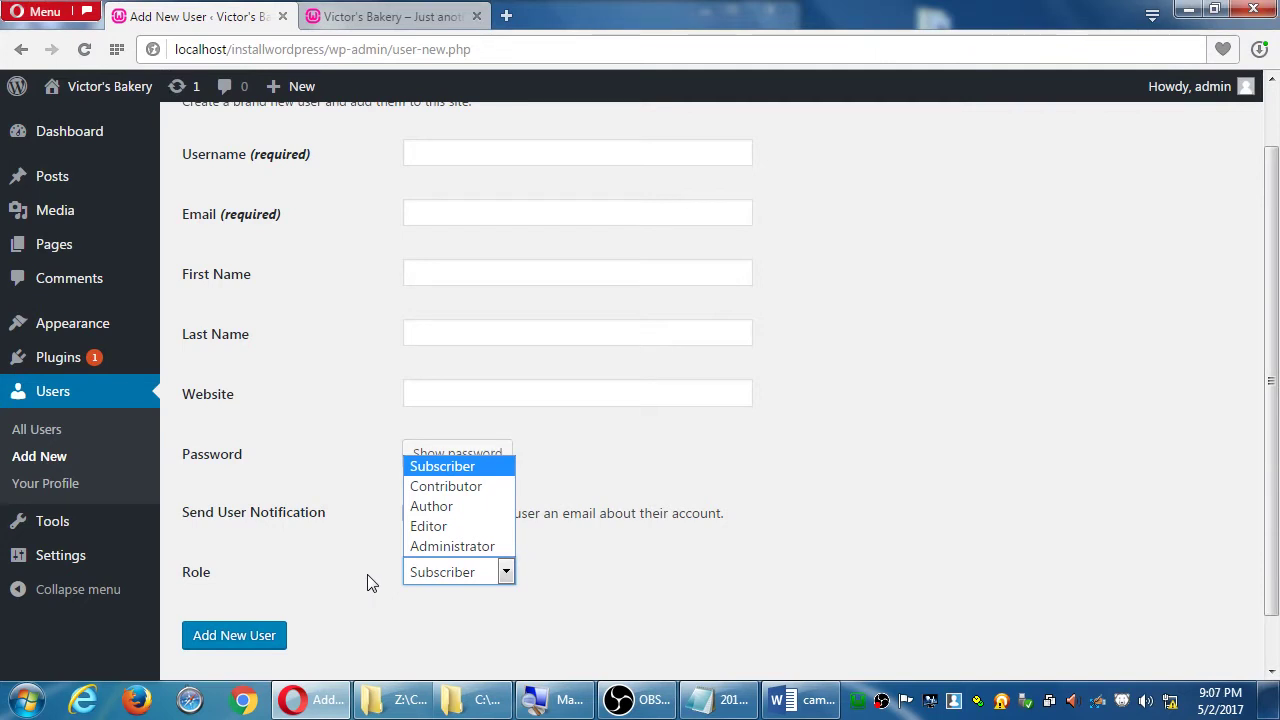
pyautogui.click(71, 176)
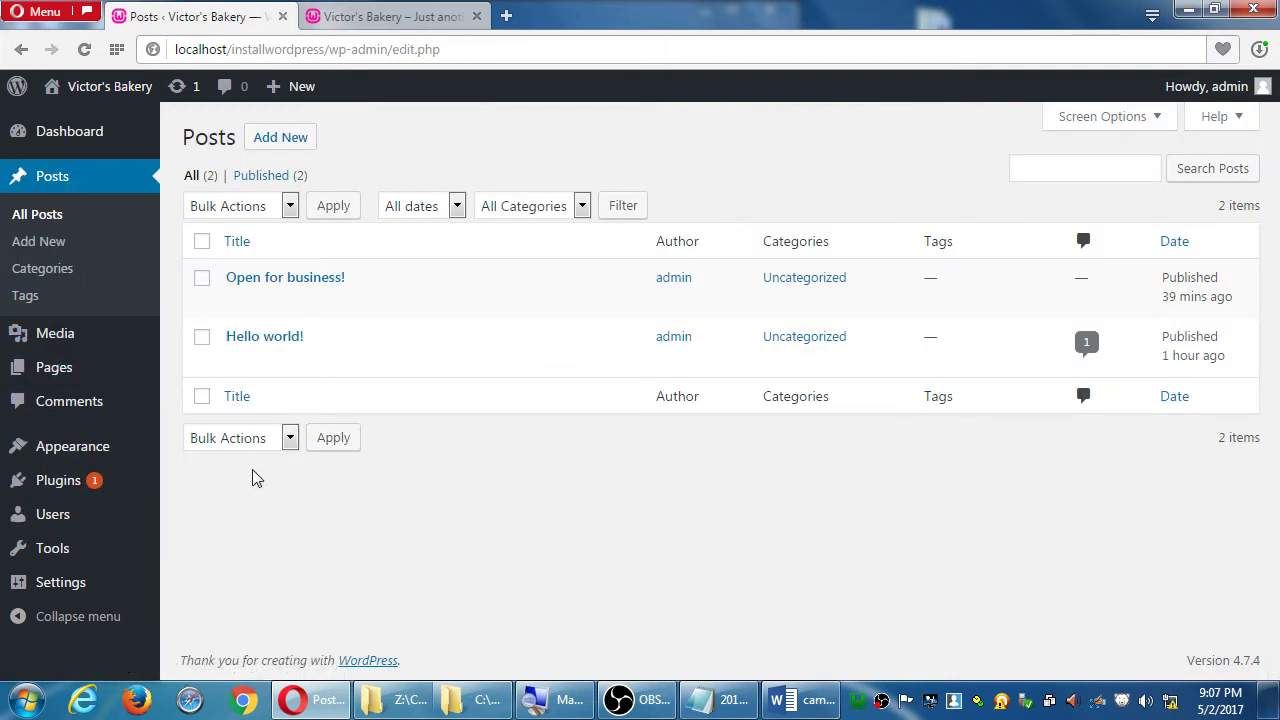
# - Open the theme file editor, then go back twice to the empty Add New User form
pyautogui.moveTo(84, 518)
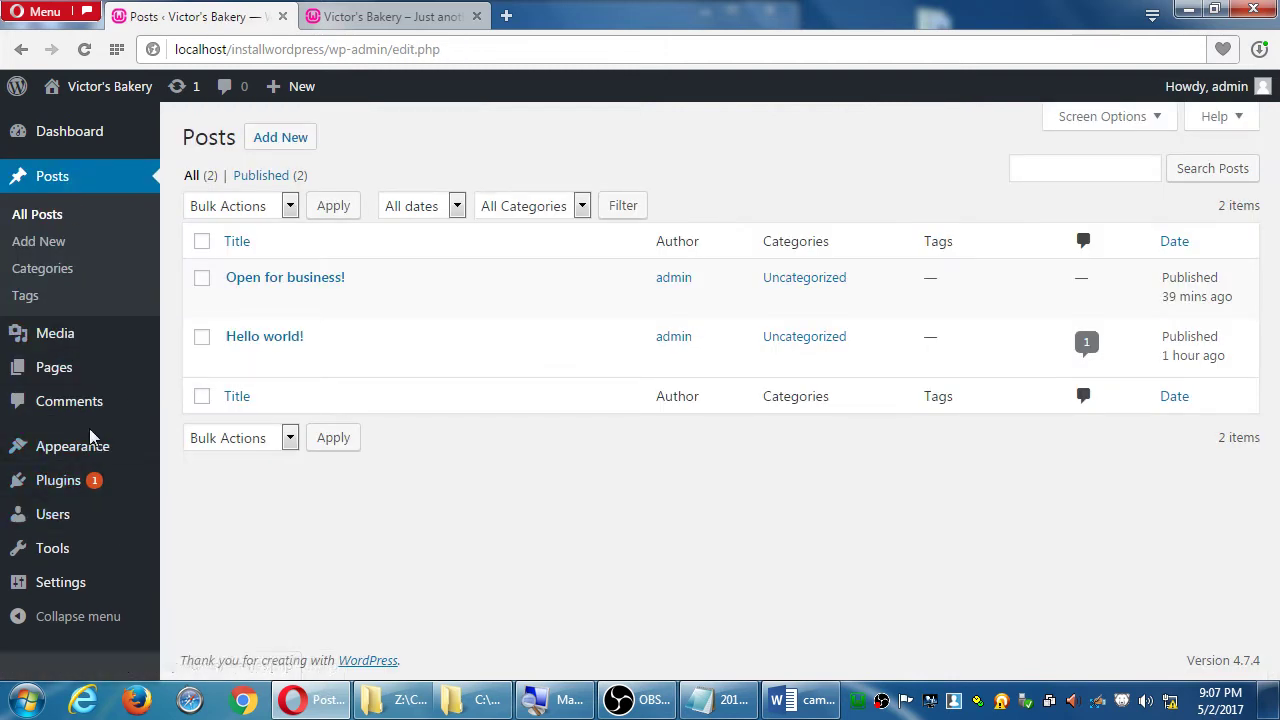
pyautogui.moveTo(88, 446)
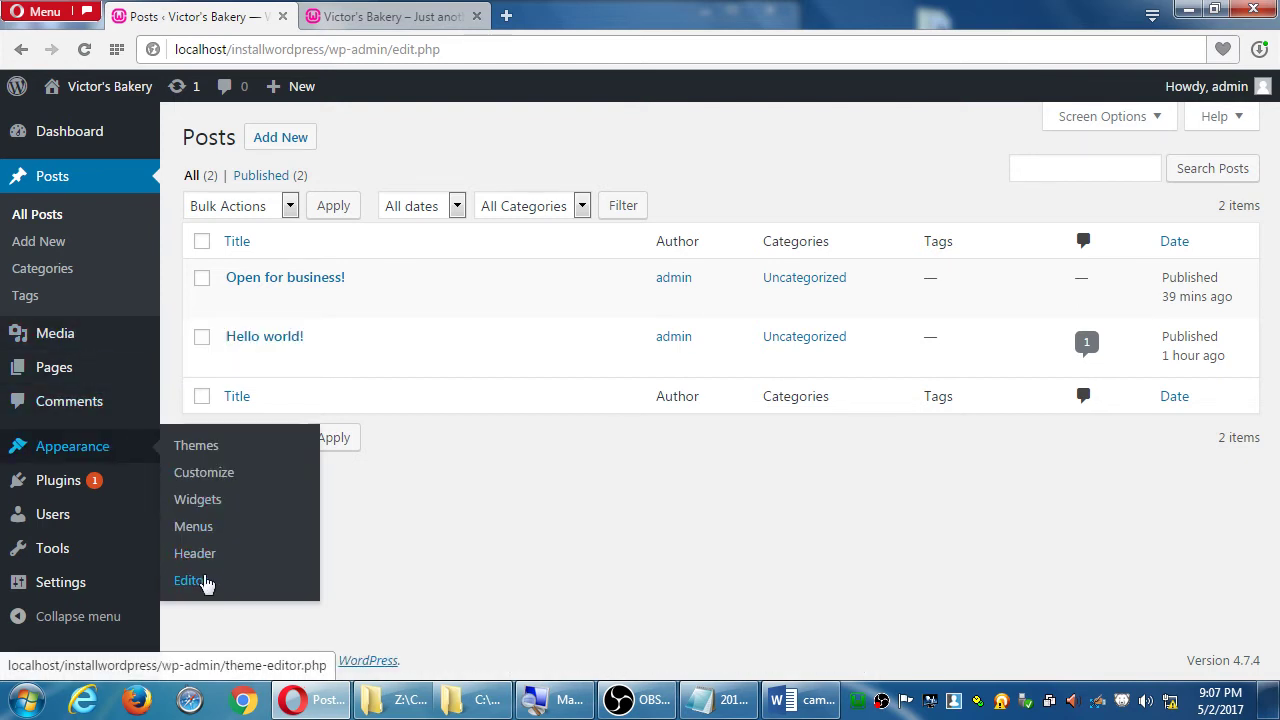
pyautogui.click(202, 581)
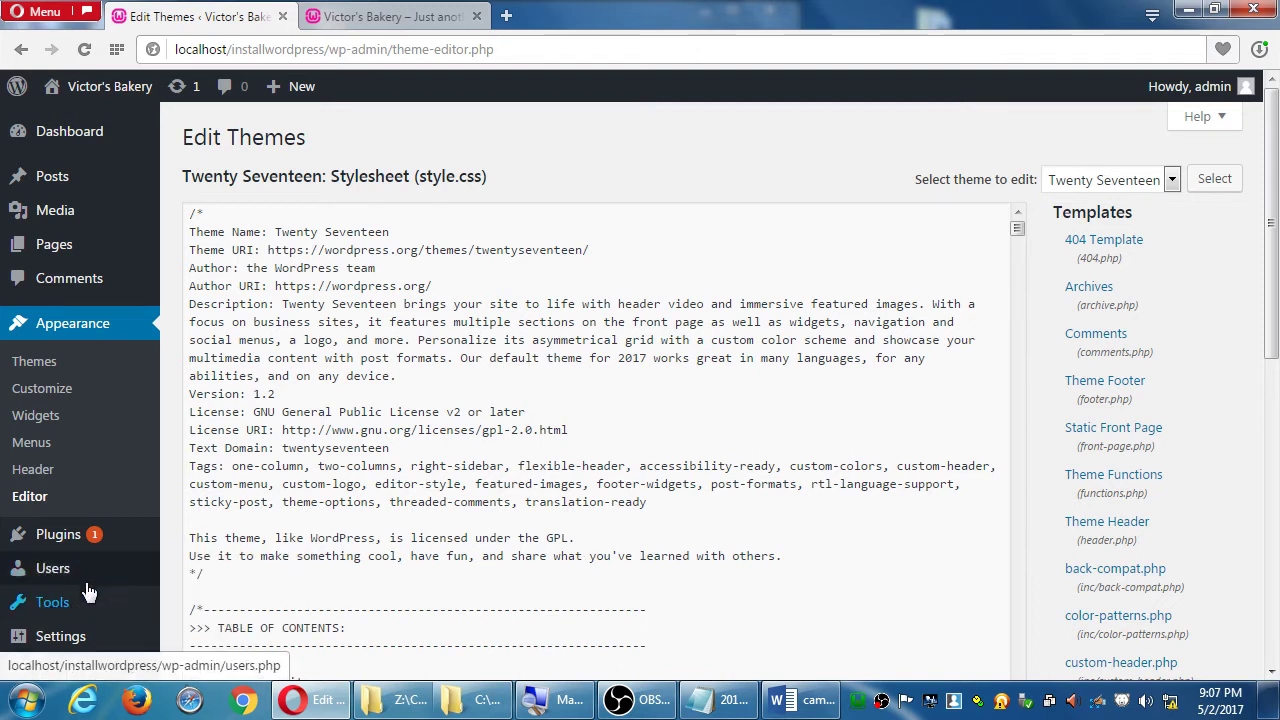
pyautogui.moveTo(88, 578)
pyautogui.hotkey('alt', 'Left')
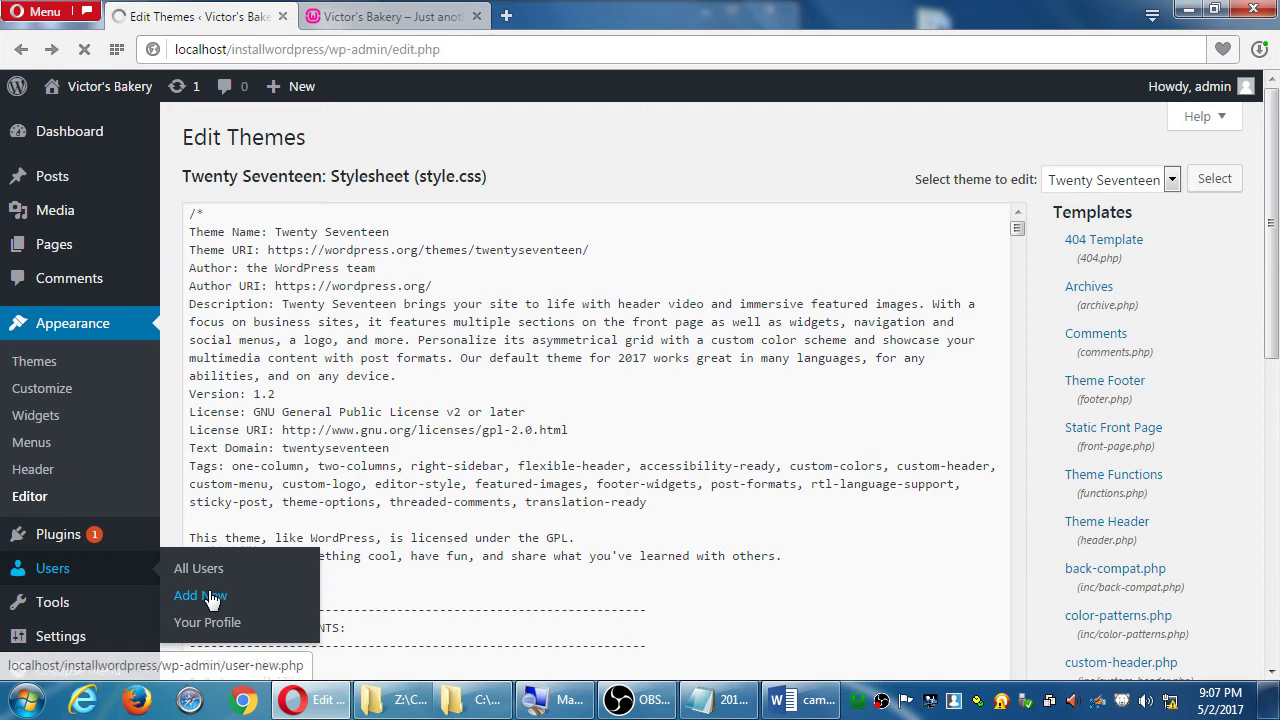
pyautogui.hotkey('alt', 'Left')
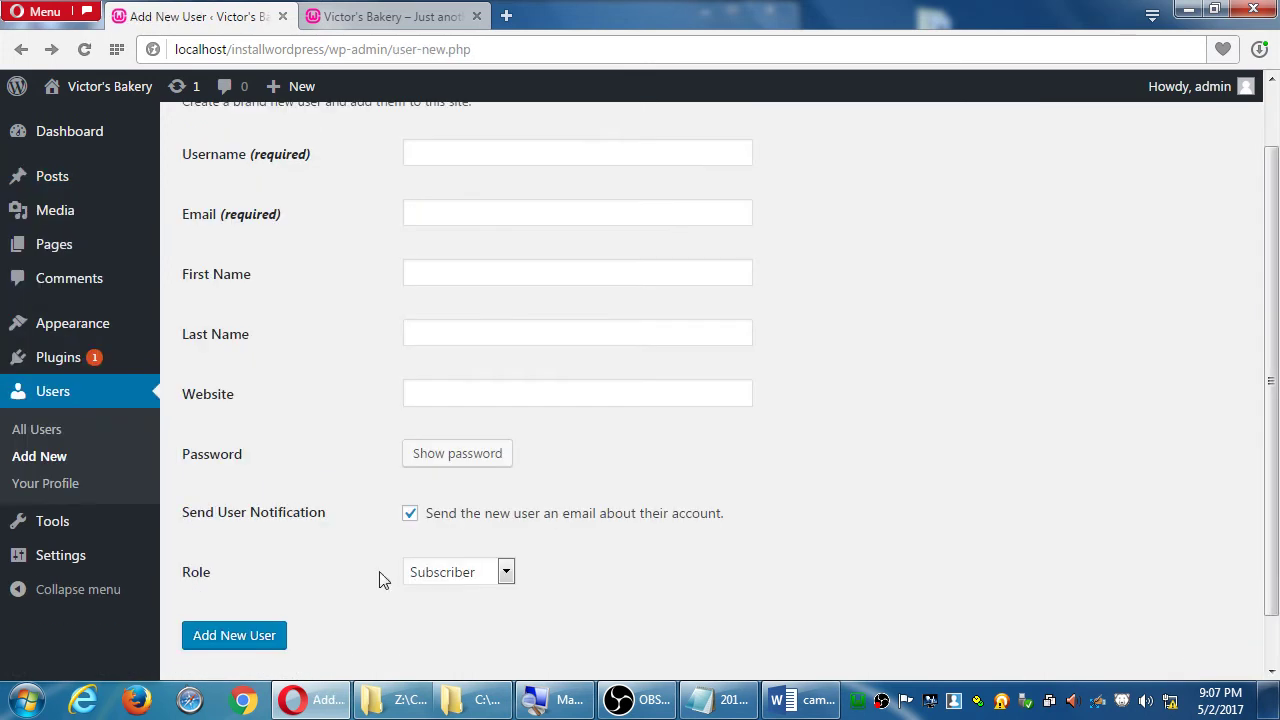
pyautogui.click(465, 574)
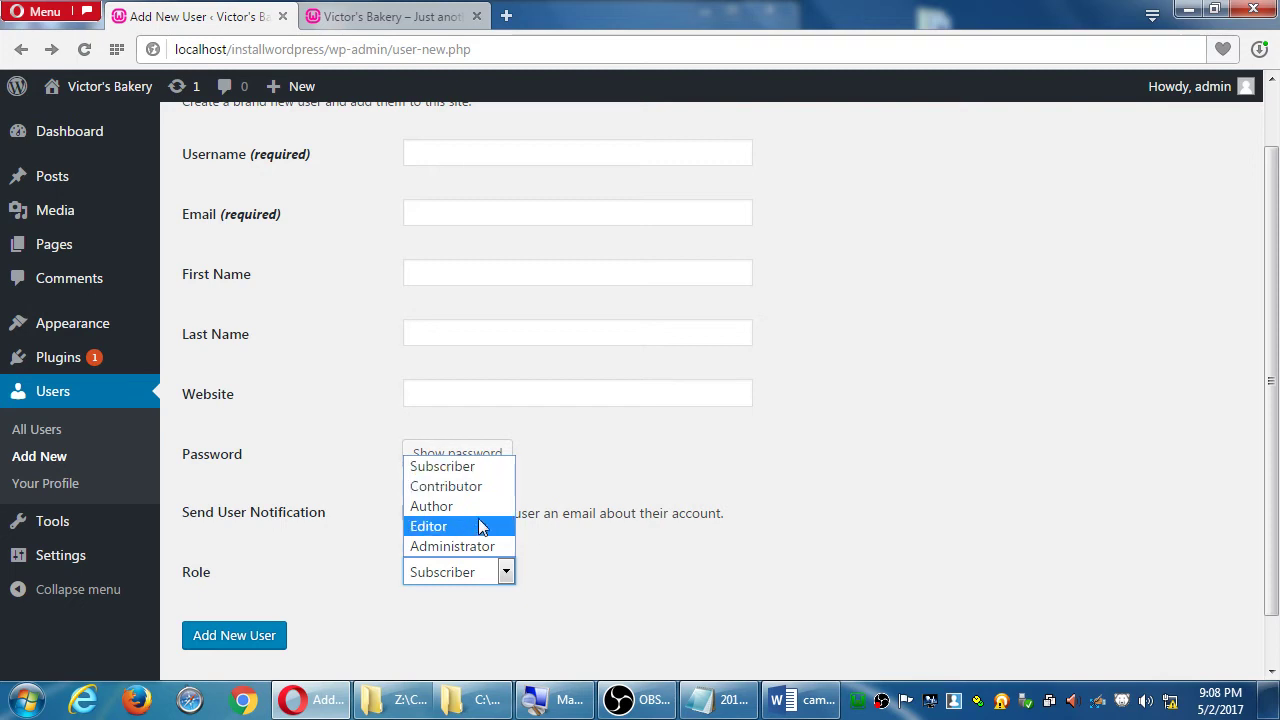
pyautogui.click(885, 470)
pyautogui.scroll(2, 314, 249)
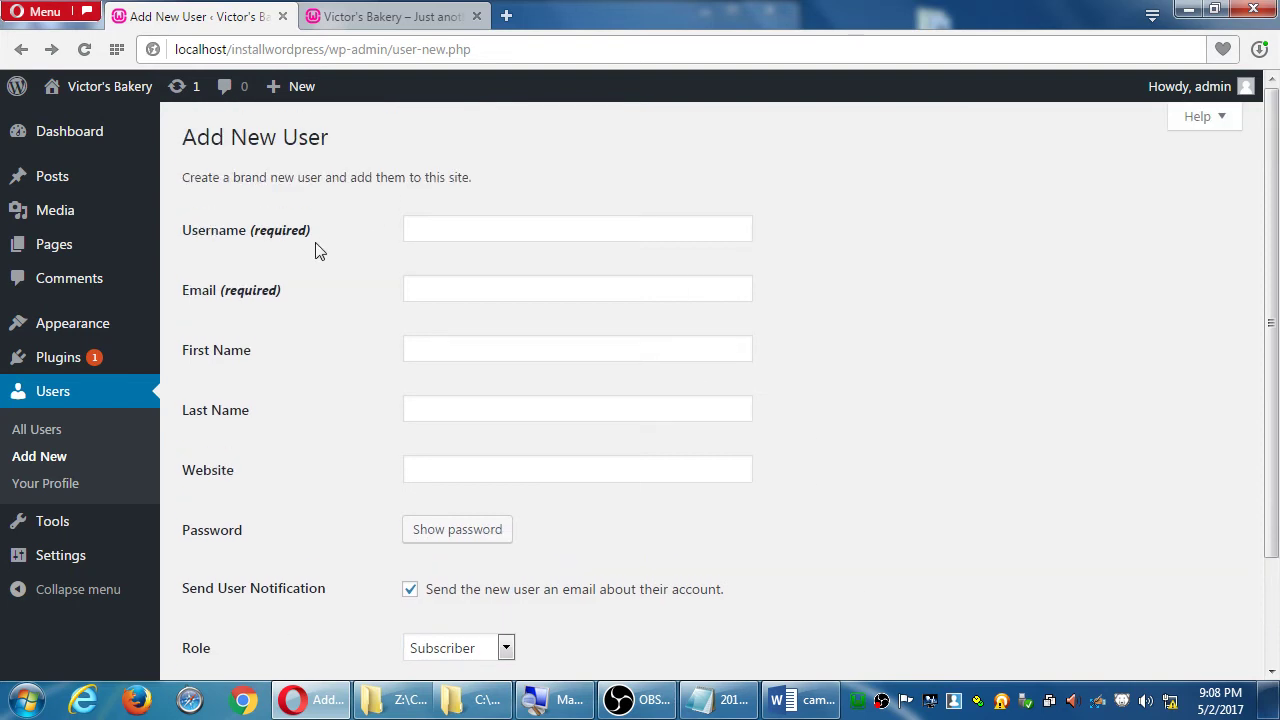
pyautogui.scroll(-2, 300, 335)
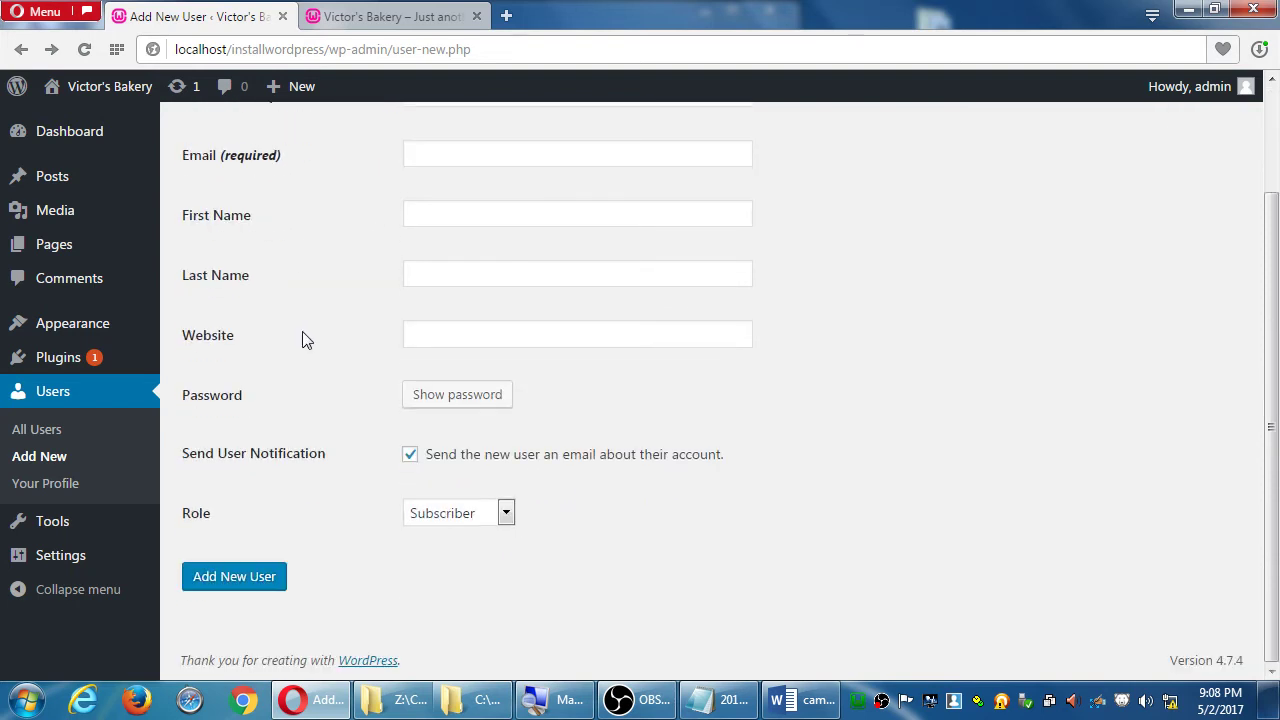
pyautogui.click(505, 514)
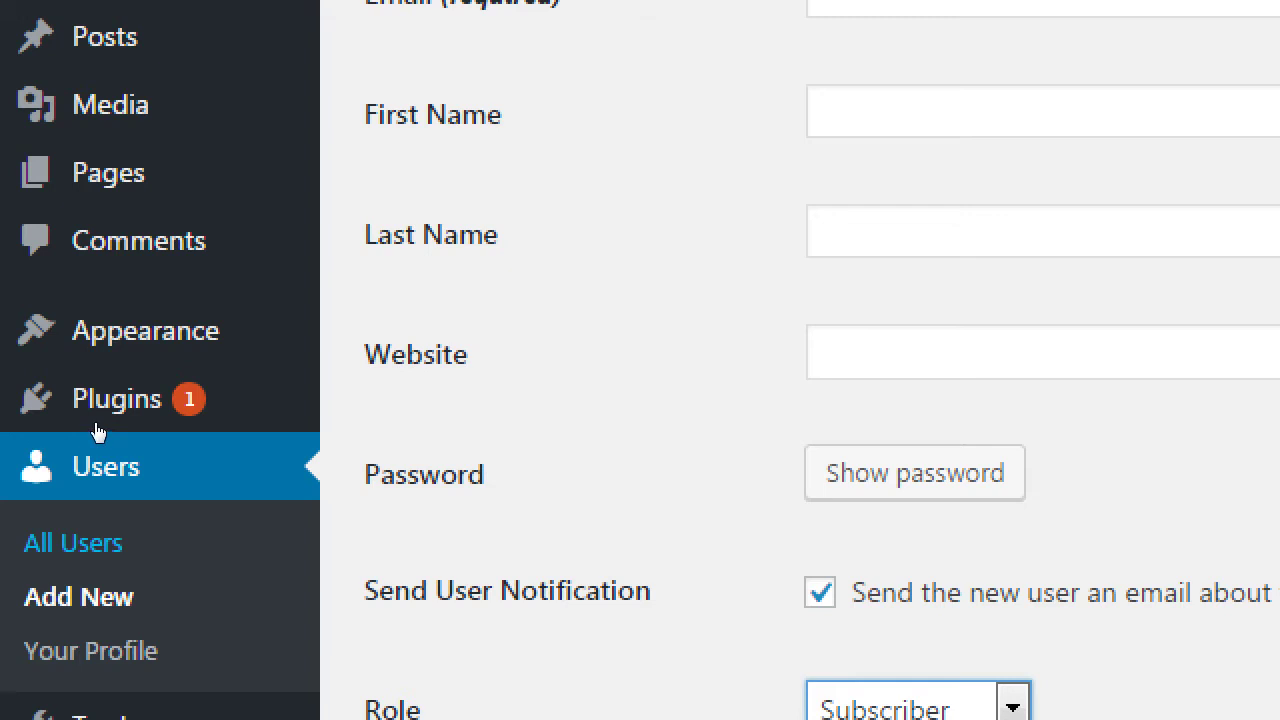
pyautogui.click(48, 436)
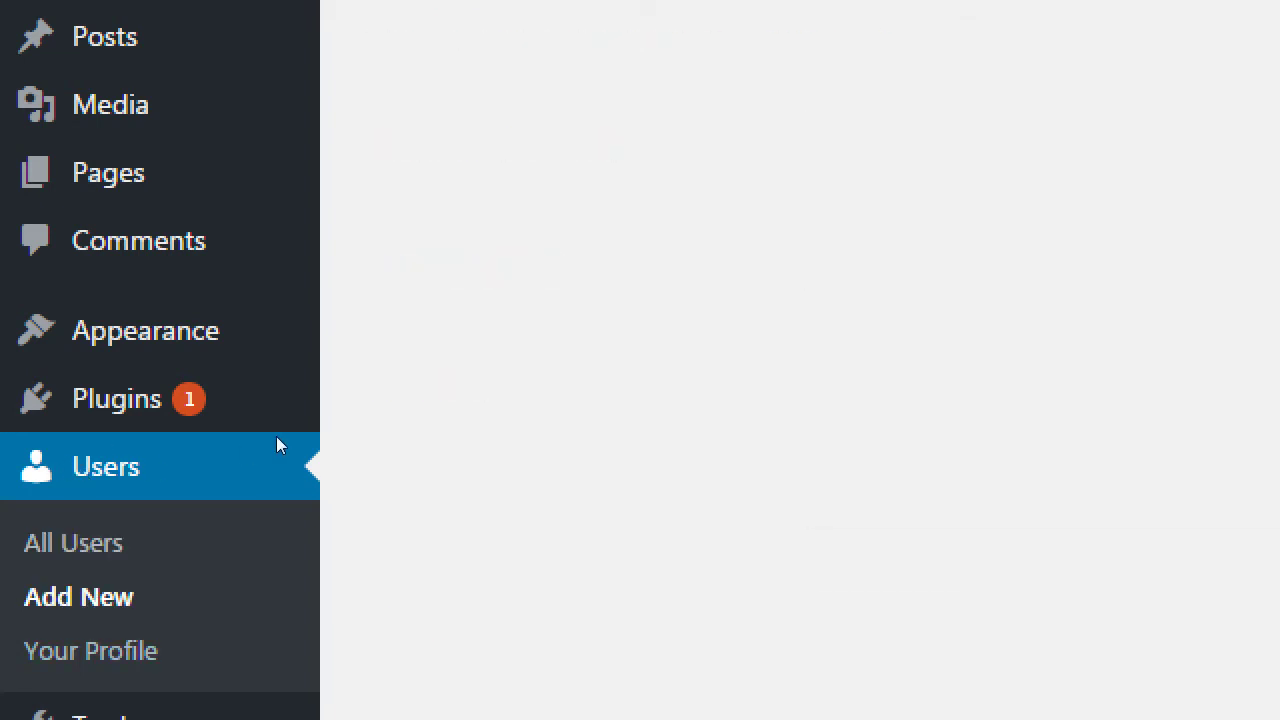
pyautogui.scroll(-3, 278, 435)
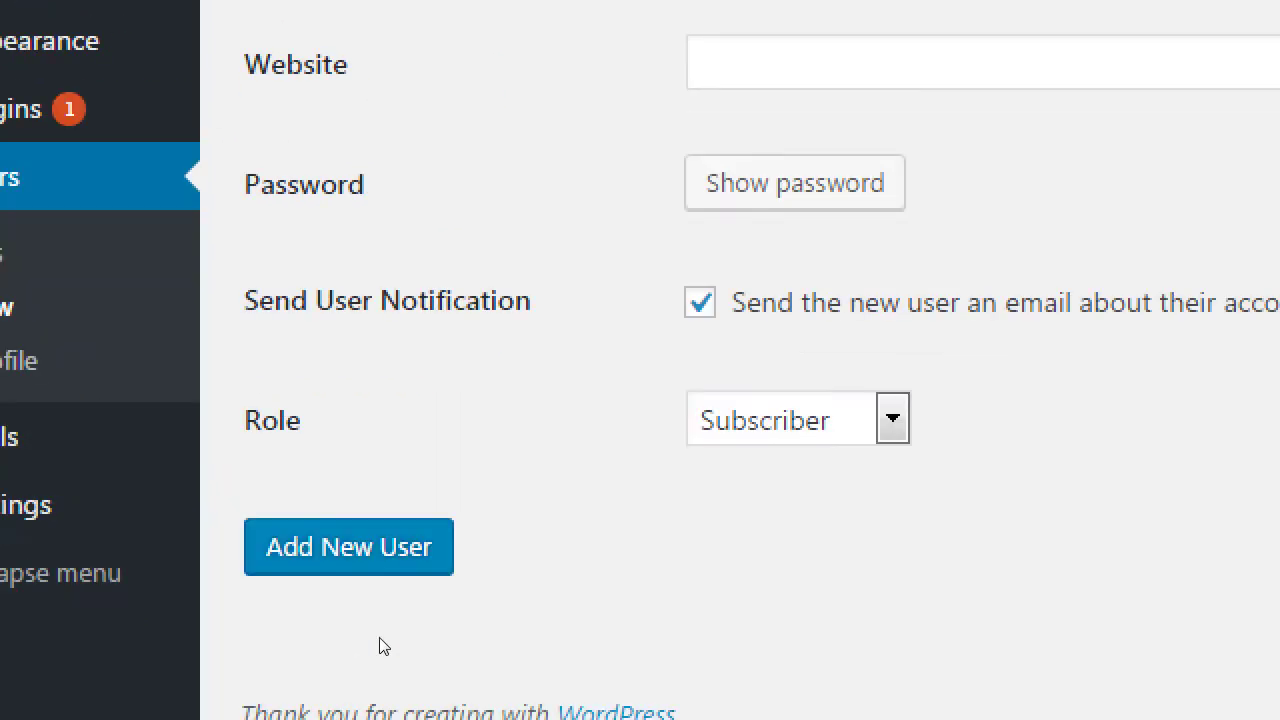
pyautogui.hotkey('alt', 'Down')
pyautogui.press('Down')
pyautogui.press('Down')
pyautogui.press('Down')
pyautogui.press('Down')
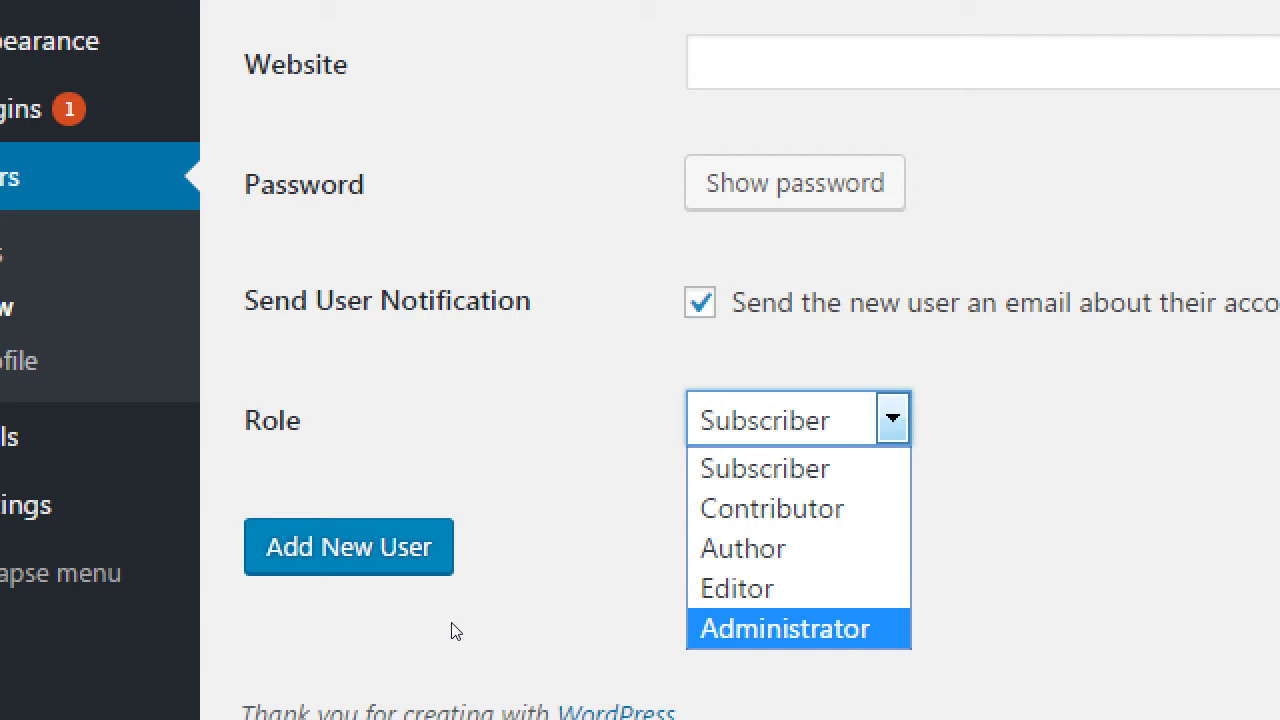
pyautogui.press('Home')
pyautogui.press('Down')
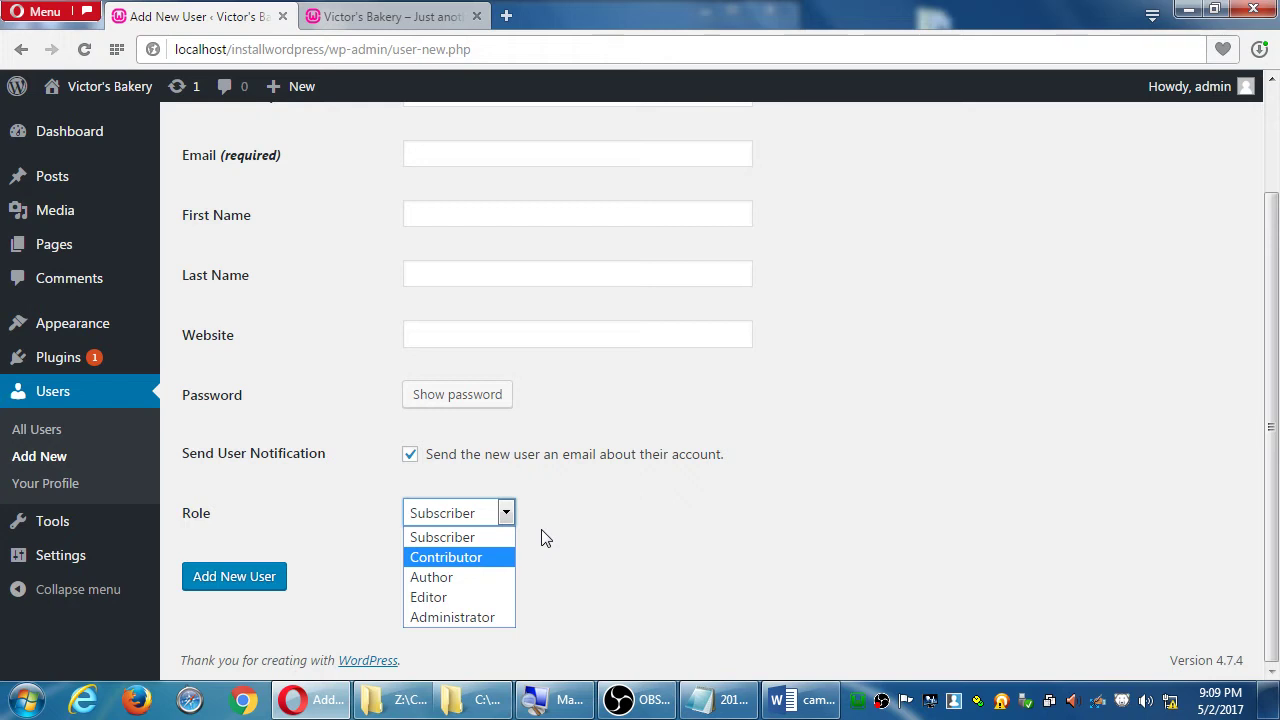
# - Close the Role dropdown, leaving Subscriber as the new user's role
pyautogui.click(772, 549)
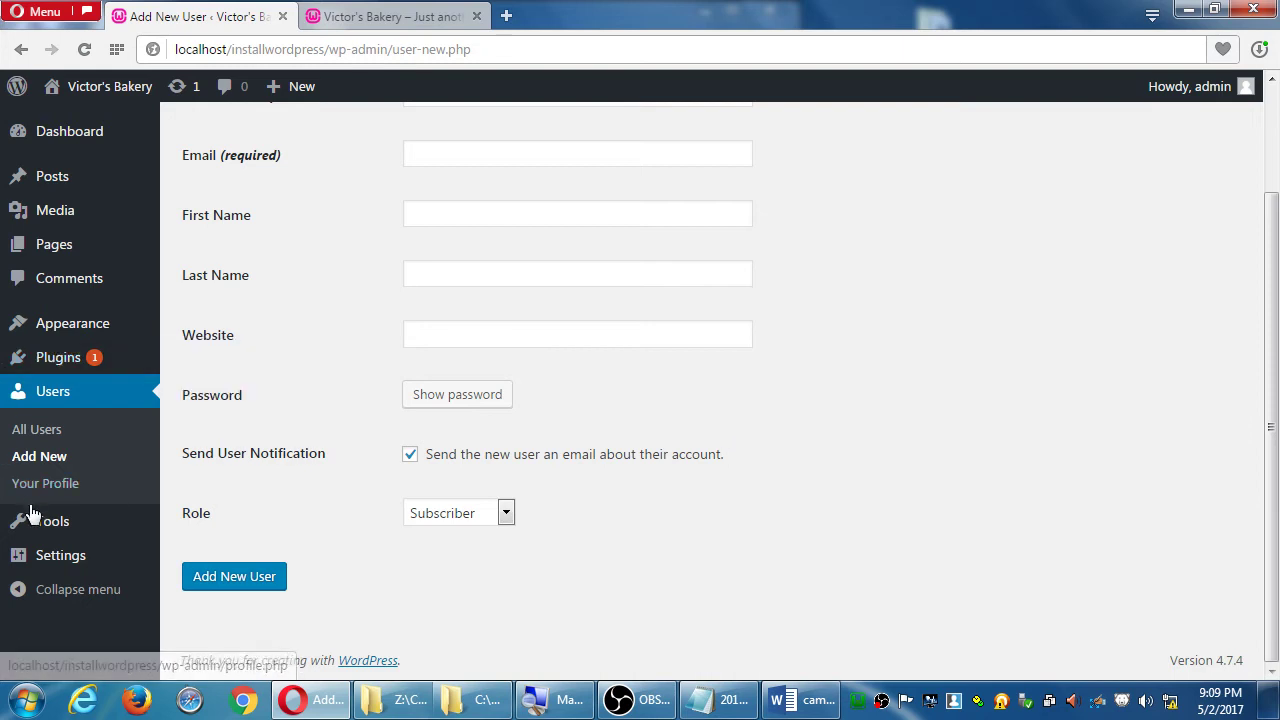
pyautogui.moveTo(50, 524)
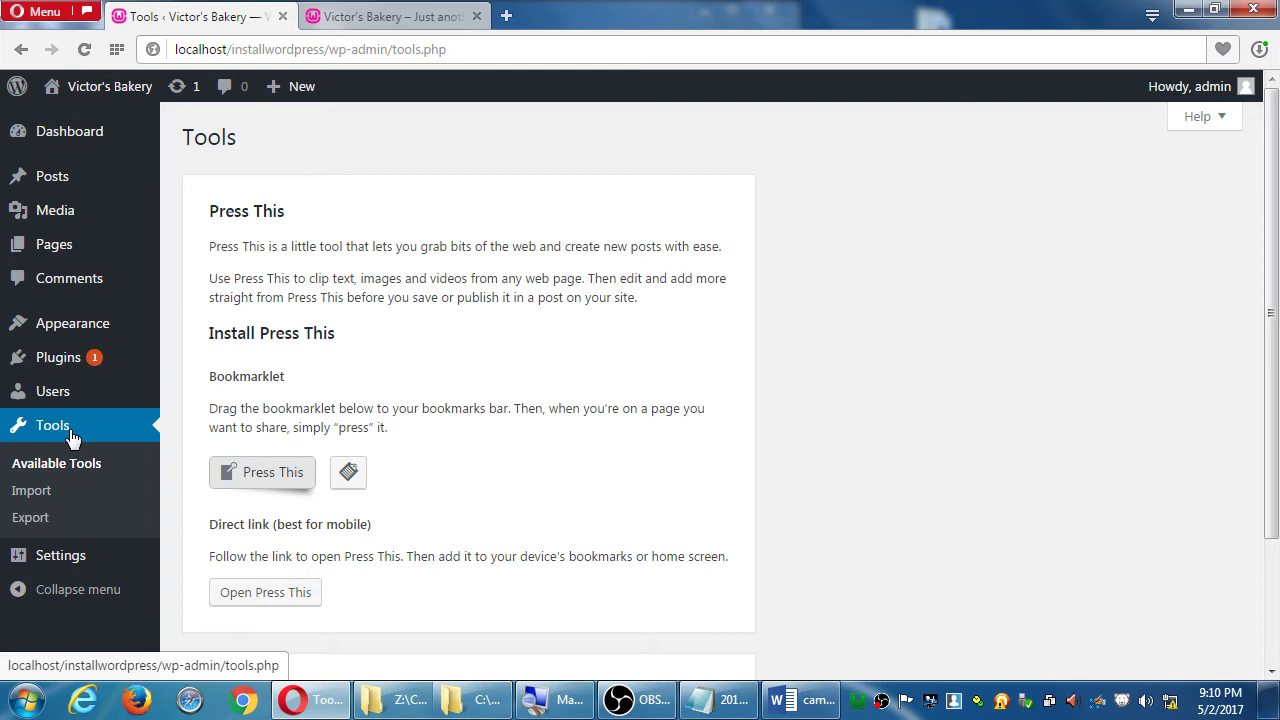
# - Scroll the Tools page, then open General Settings with the Victor's Bakery site title
pyautogui.scroll(-2, 177, 400)
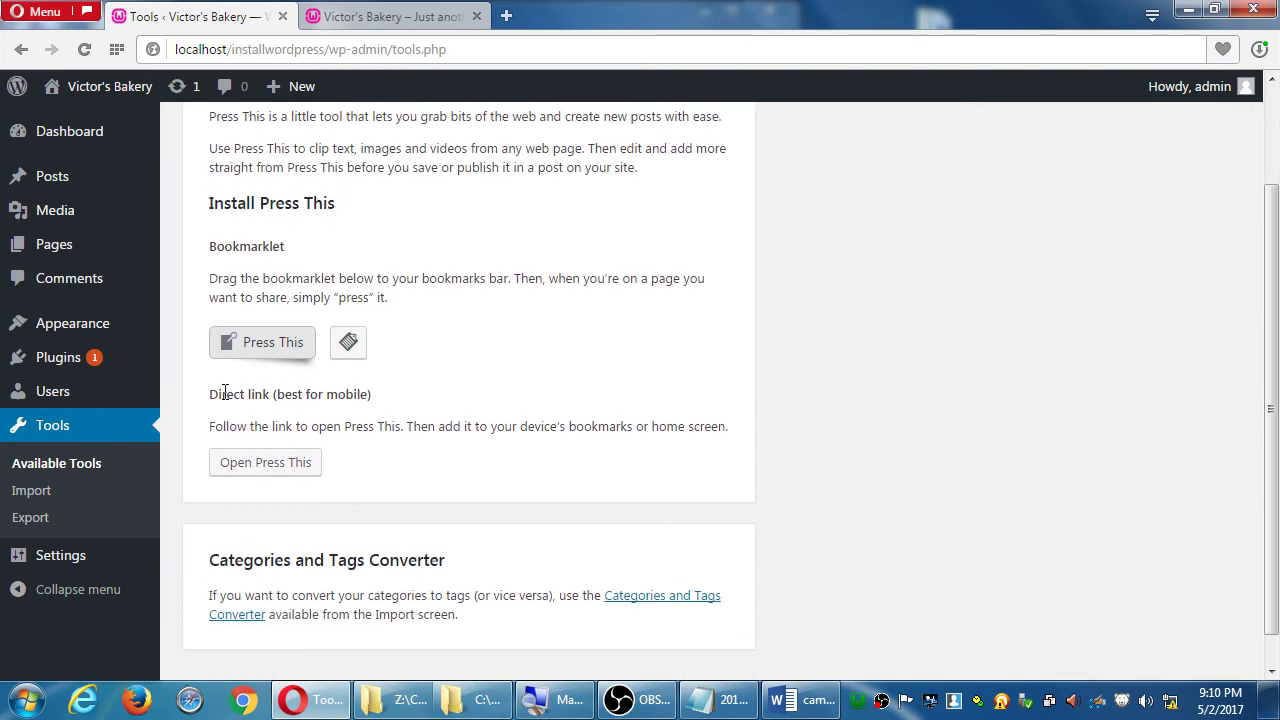
pyautogui.click(96, 553)
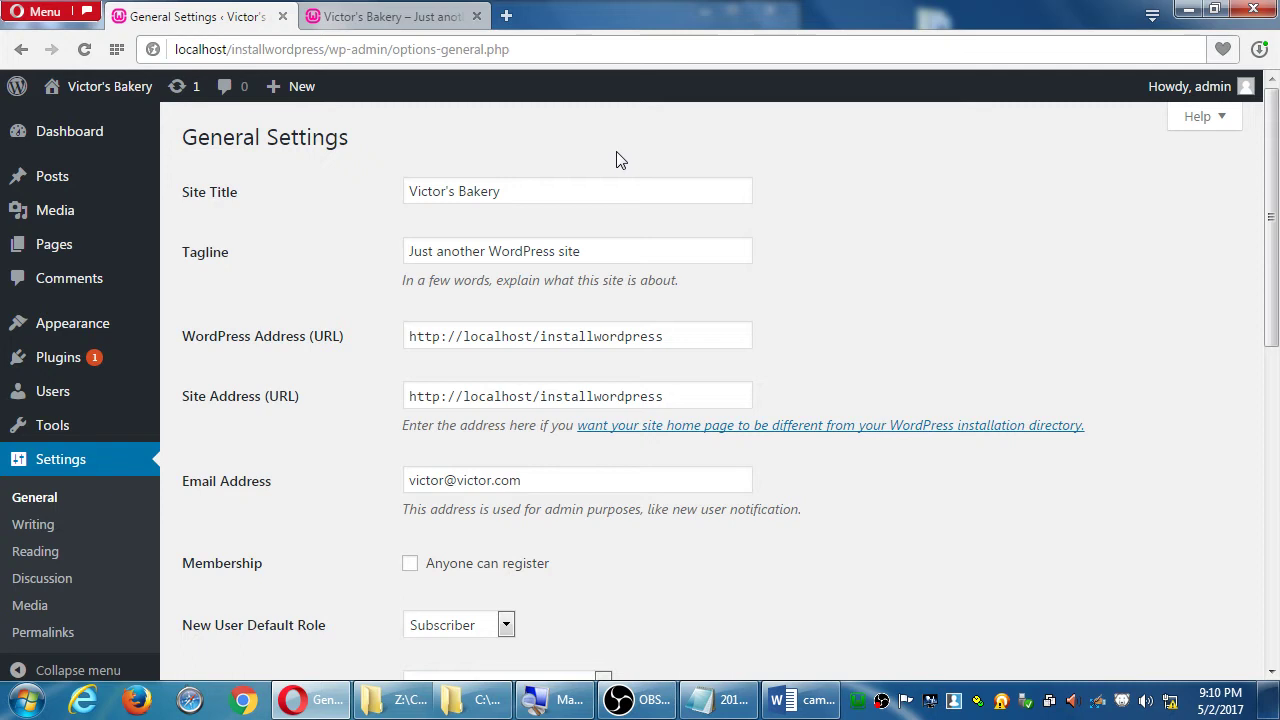
# - Replace the tagline with 'San Diego bakery specializing in organic' followed by filler text
pyautogui.hotkey('ctrl', 'Tab')
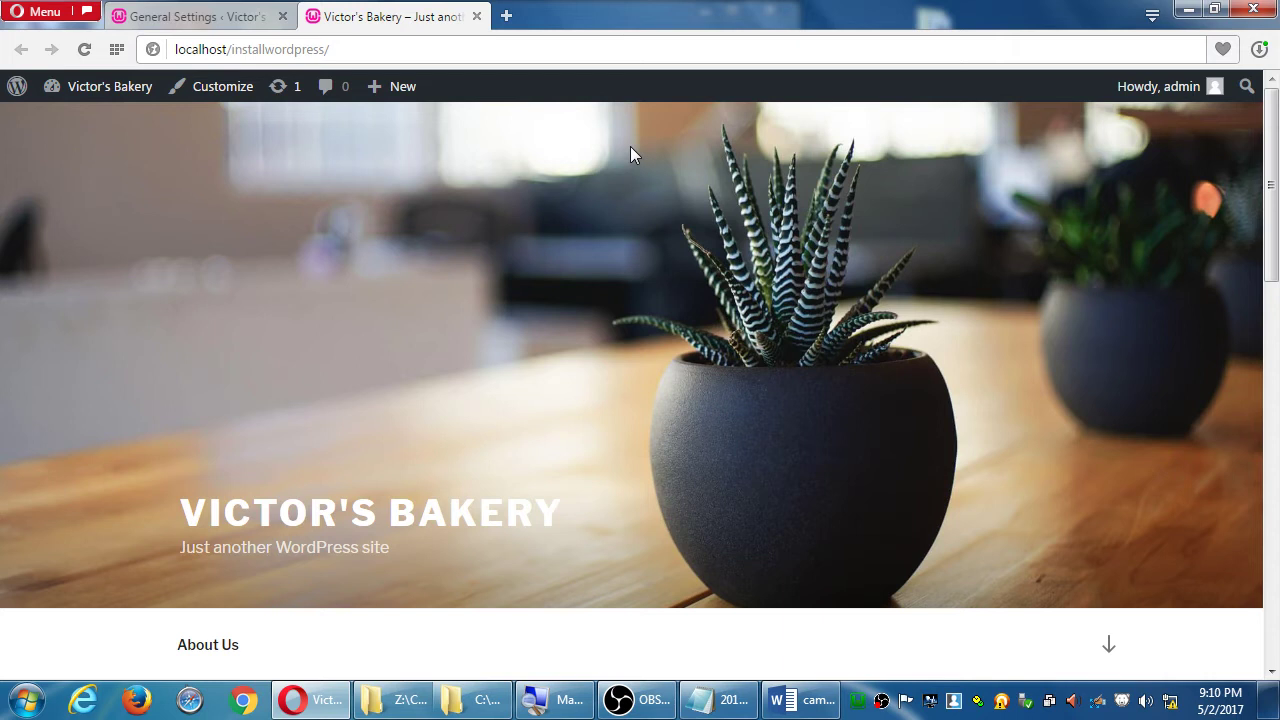
pyautogui.hotkey('ctrl', 'Tab')
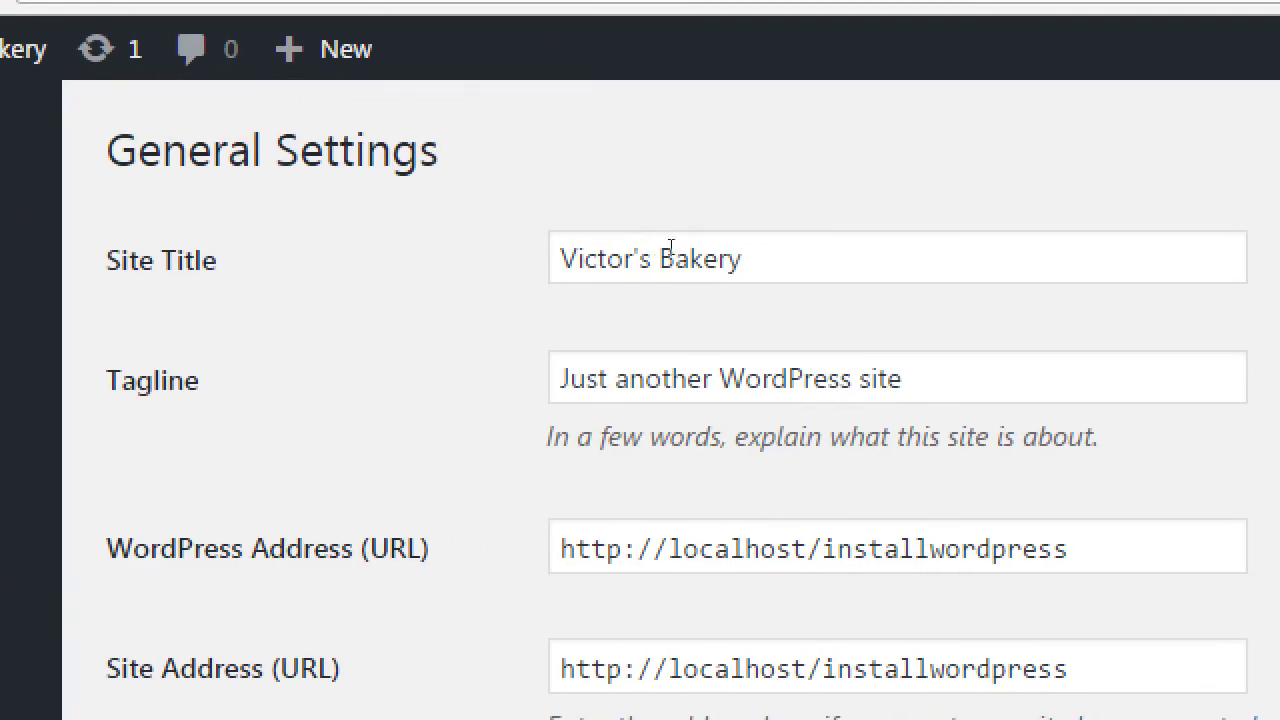
pyautogui.press('Tab')
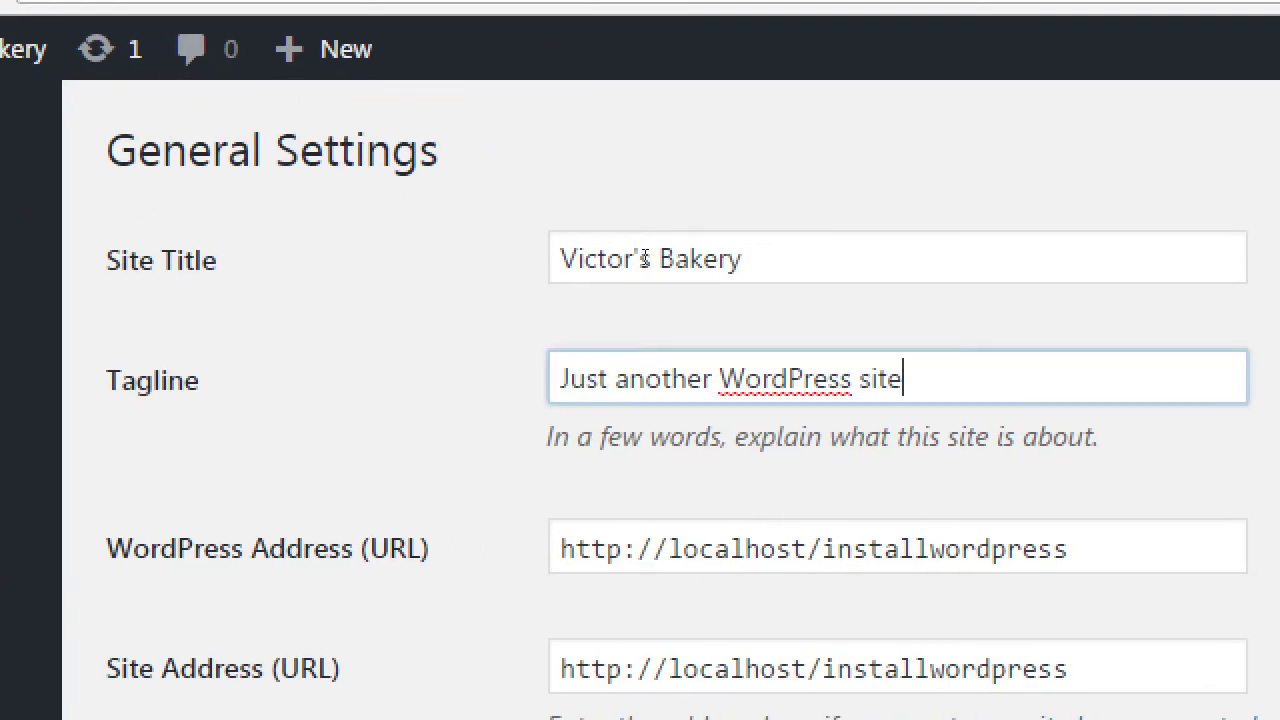
pyautogui.hotkey('shift', 'Home')
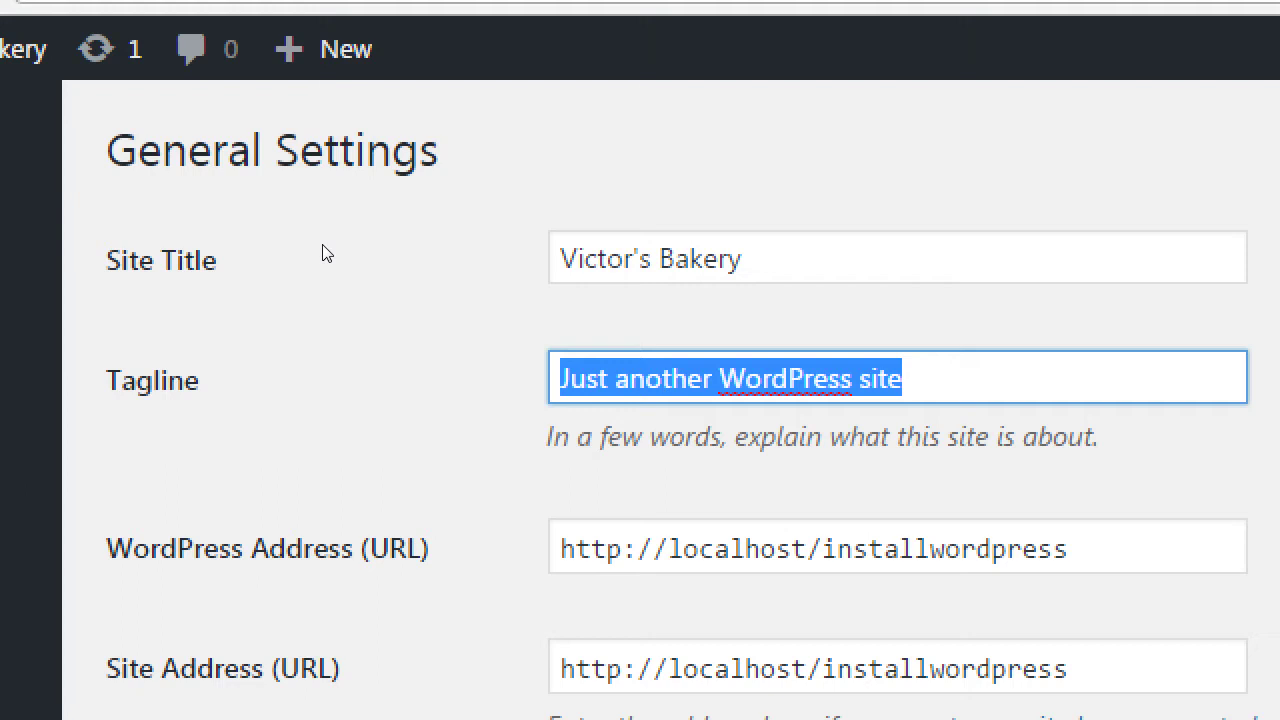
pyautogui.write('San Diego ')
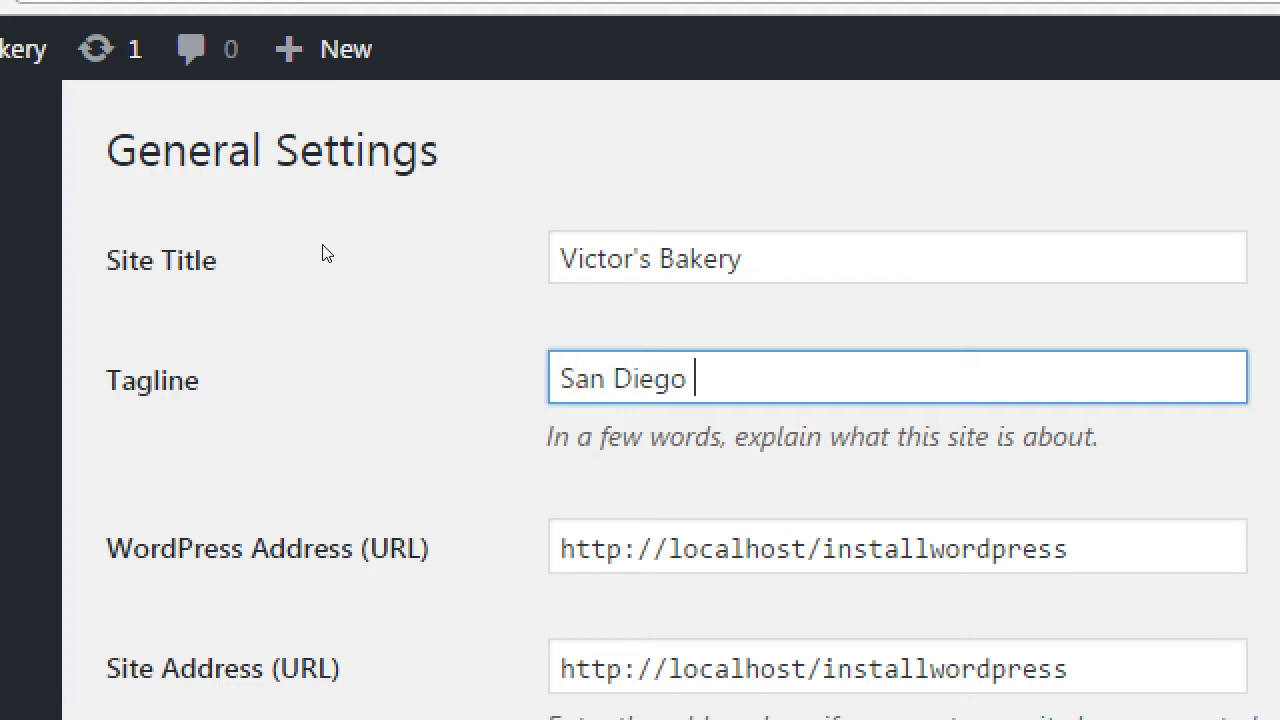
pyautogui.write('bakery spec')
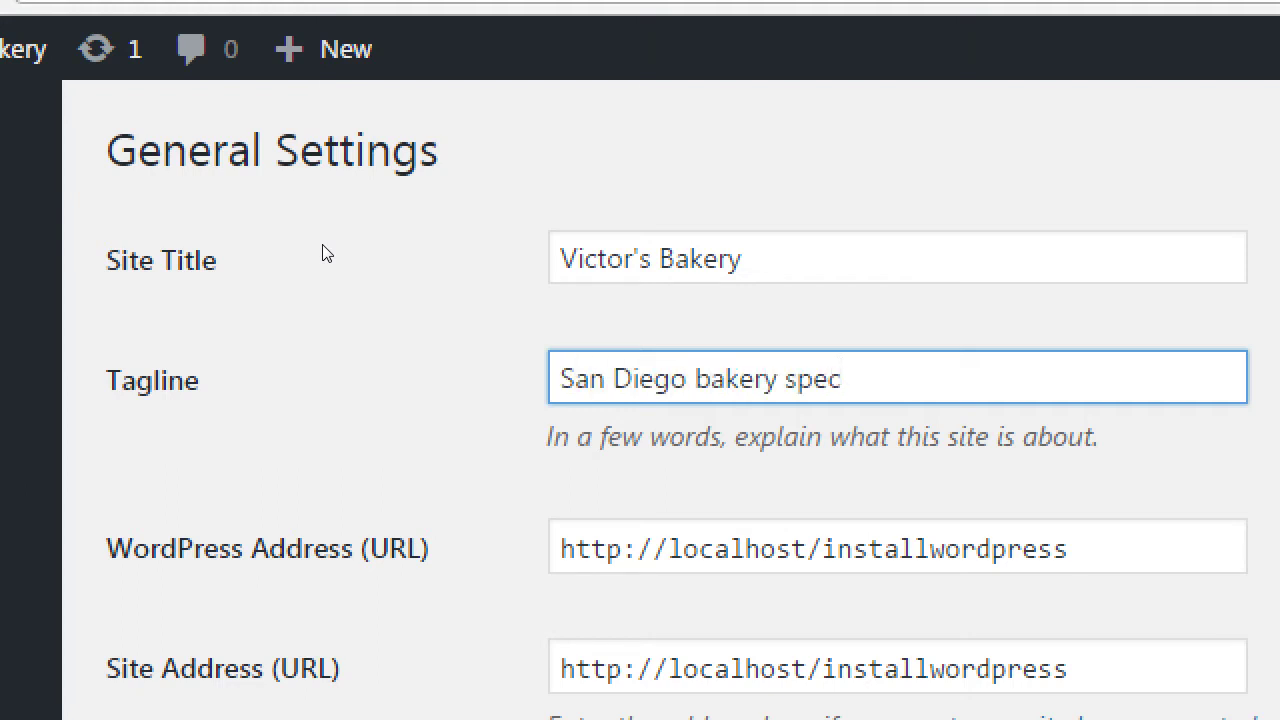
pyautogui.write('ializing in ')
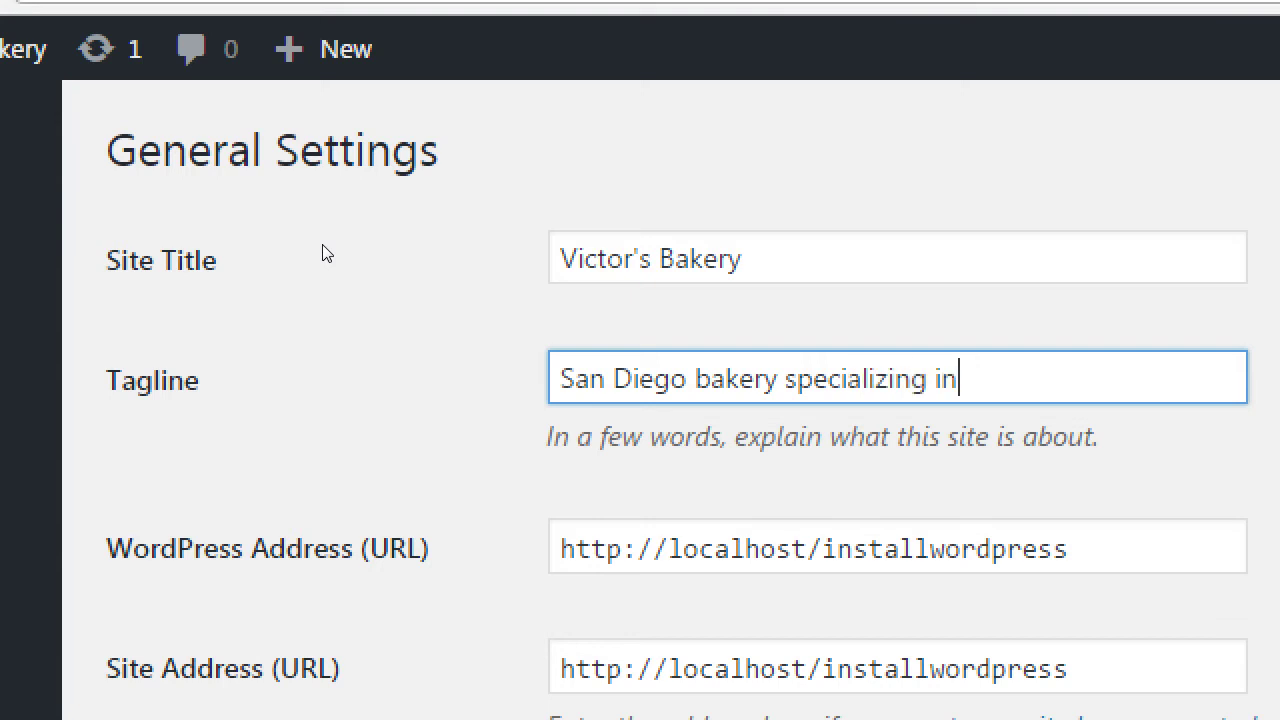
pyautogui.write('organic')
pyautogui.write('lkjf fdsklj fdsalksjfdalk sdjfklfdsj kldsf jklfdsajklfds jkldsfaj dskfl jfdsakljdsfakl')
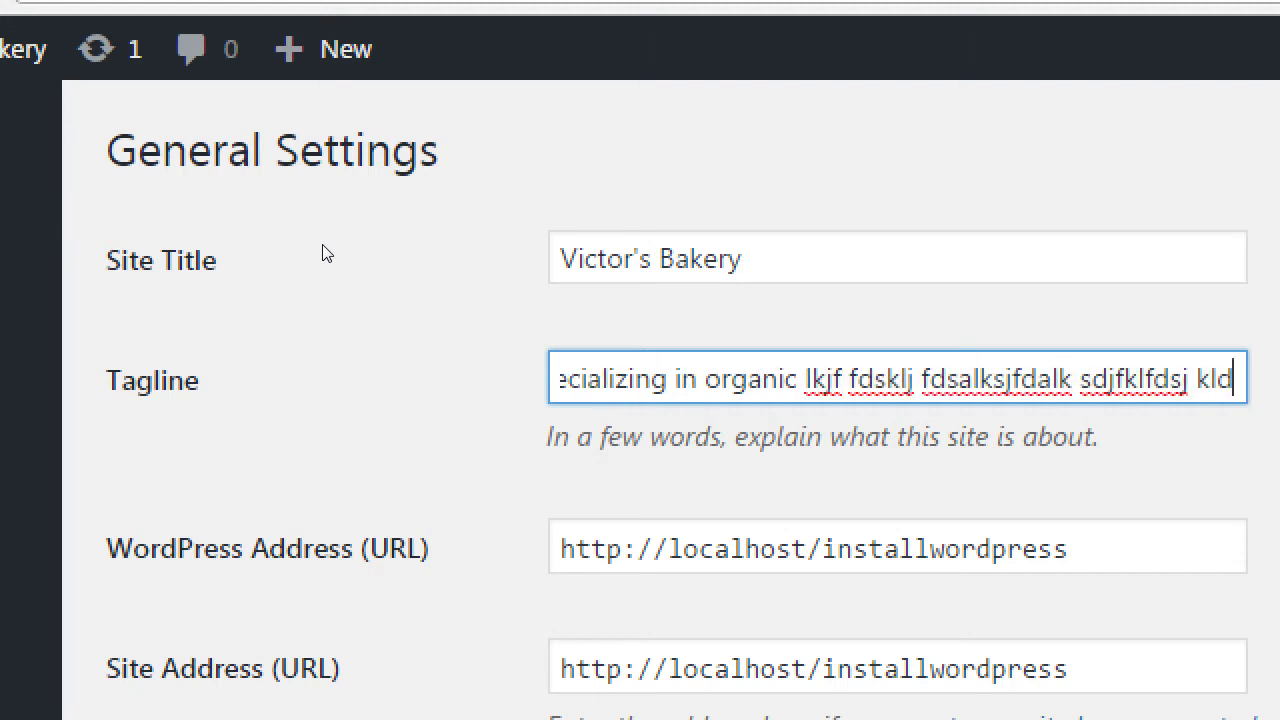
pyautogui.write(' jdfklaf sdjklsadf jklfsdlfdks jkldsfa jkfdsl')
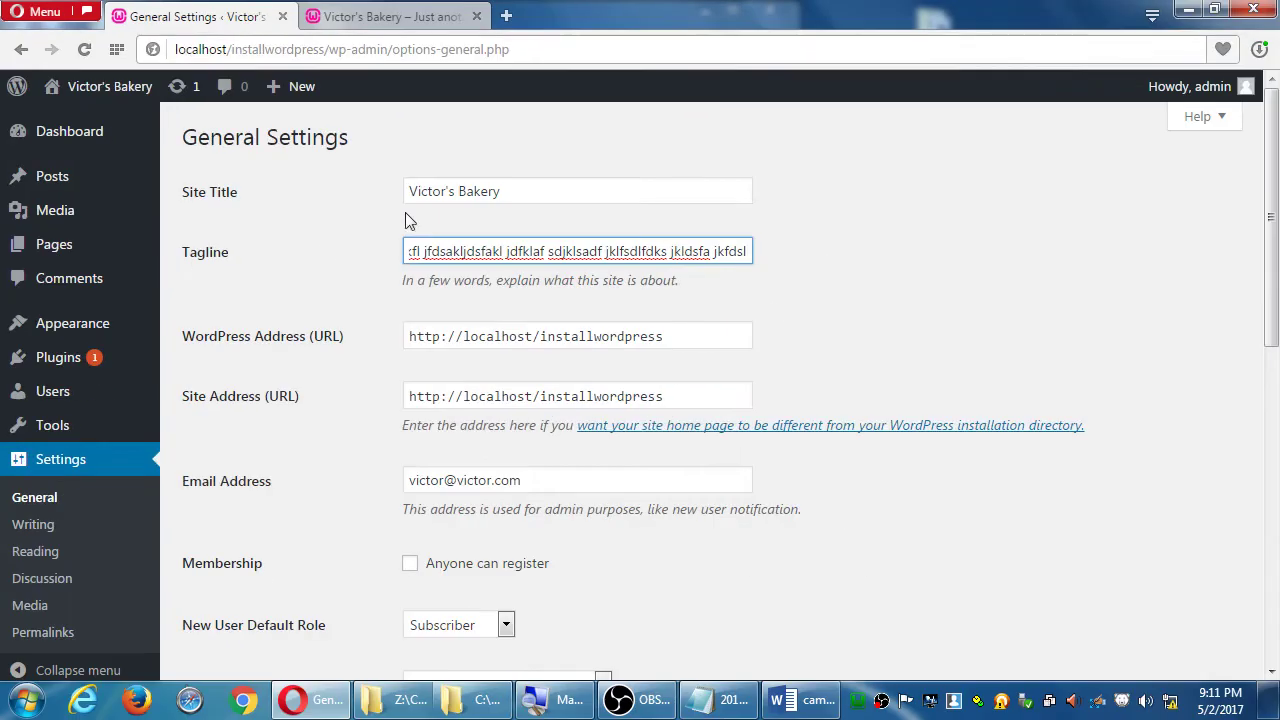
pyautogui.scroll(-10, 790, 400)
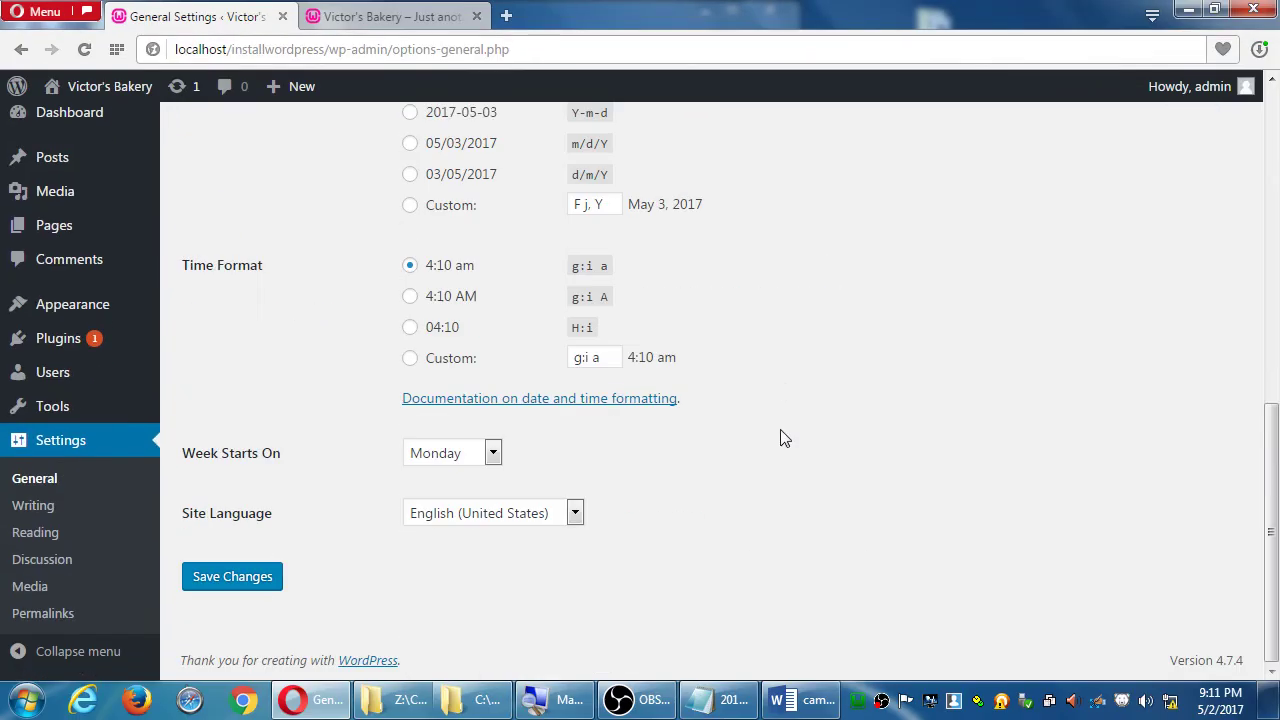
# - Save the General settings and reload the front page to show the new tagline
pyautogui.click(275, 578)
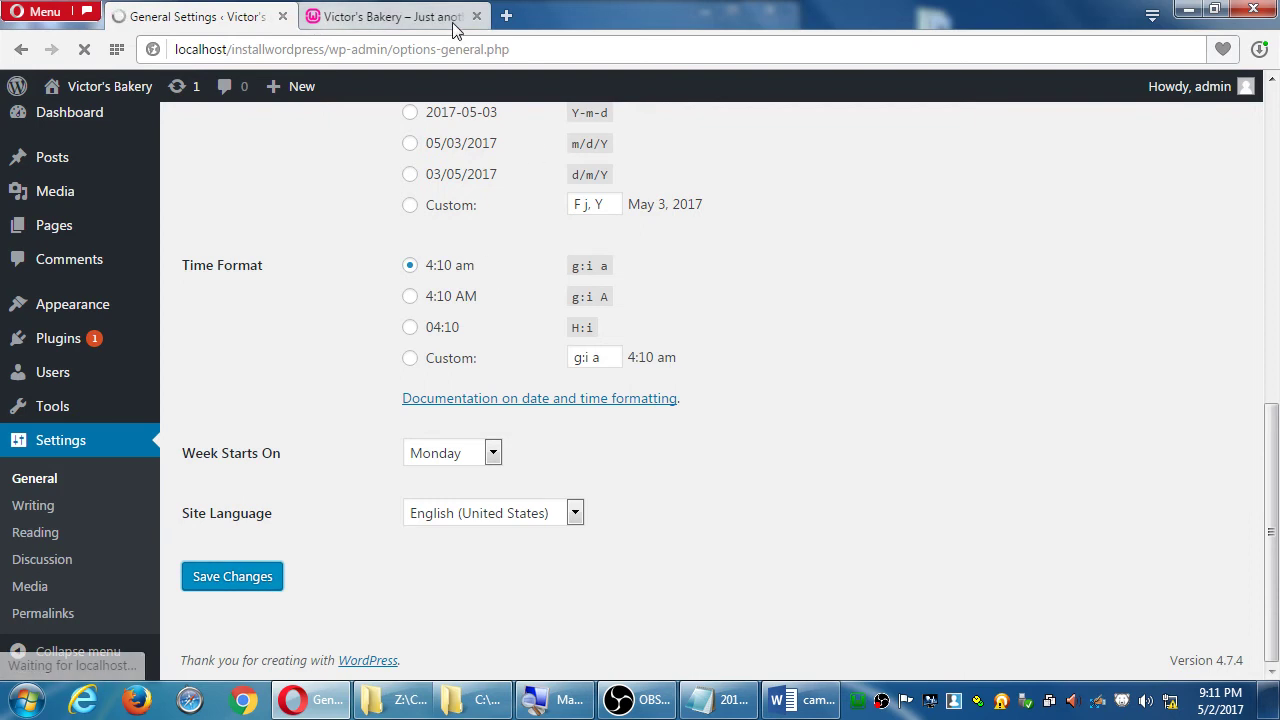
pyautogui.click(427, 18)
pyautogui.press('F5')
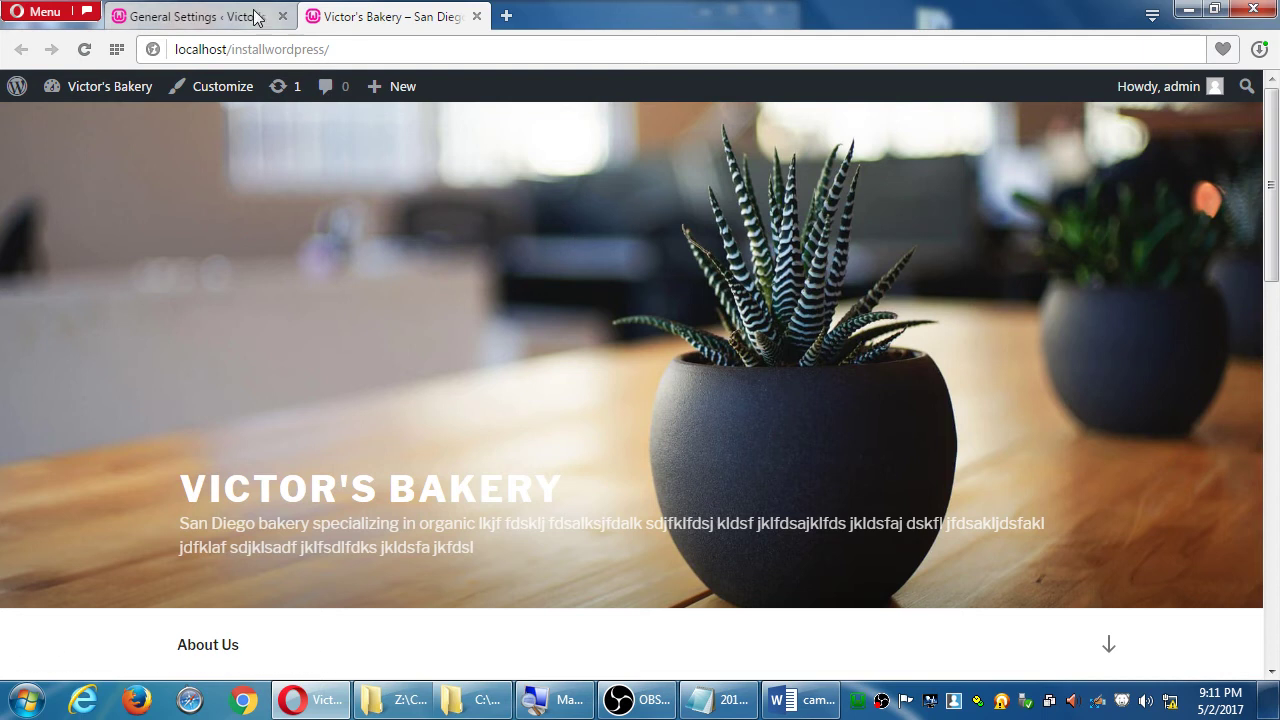
pyautogui.click(190, 16)
pyautogui.click(549, 246)
# - Remove the filler from the site title so it reads Victor's Bakery
pyautogui.write('lkasdj')
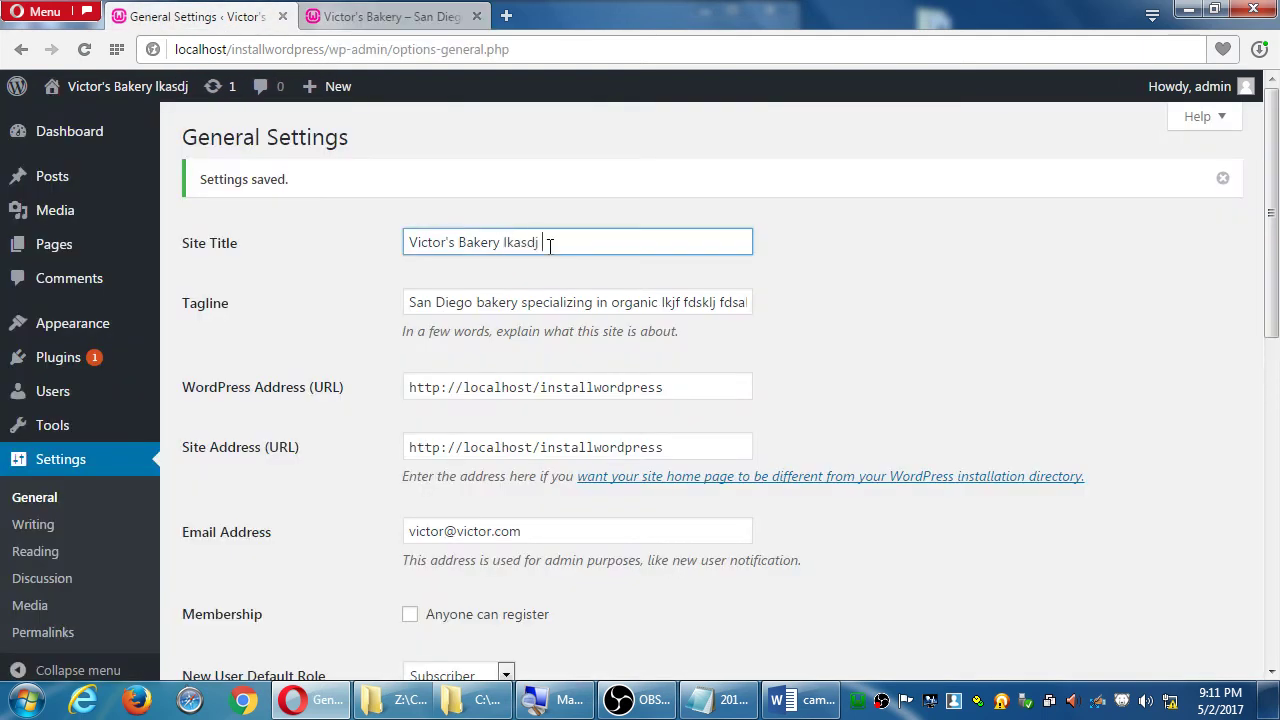
pyautogui.write(' klds jskdlf jdslkf sdjfklsfd jlksfd jlksfdj lksfda')
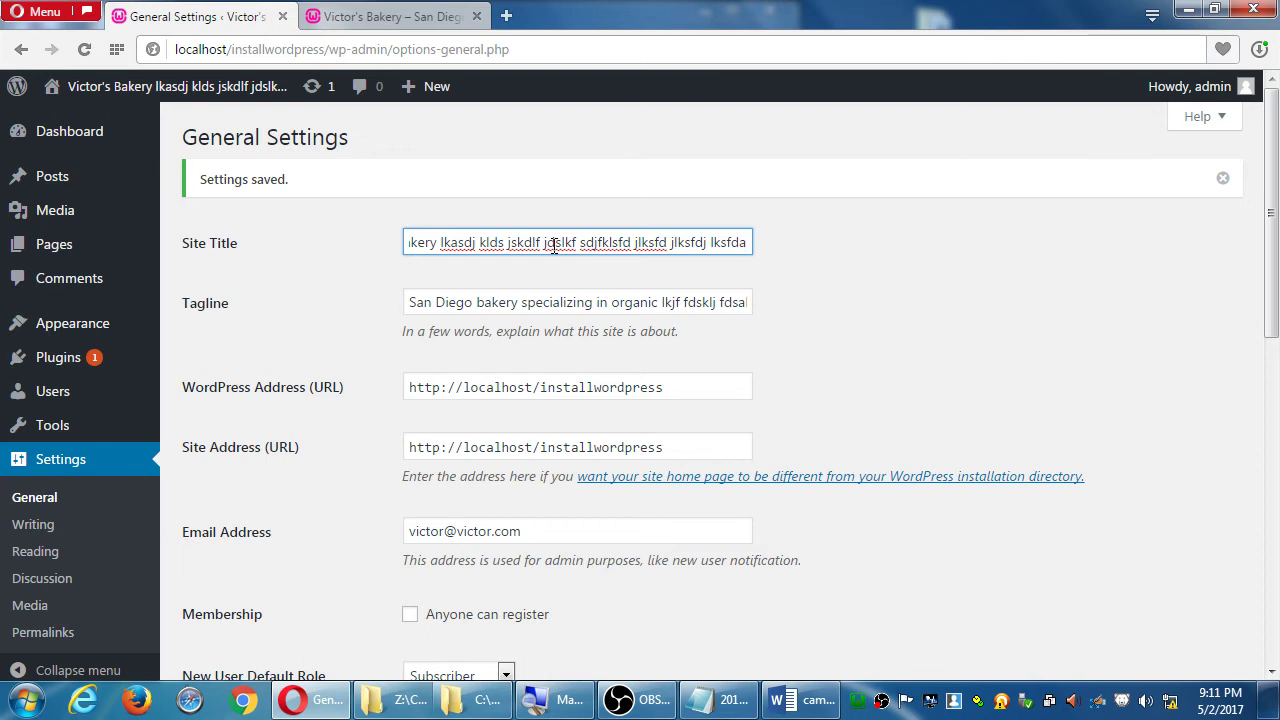
pyautogui.hotkey('shift', 'Home')
pyautogui.hotkey('shift', 'Right')
pyautogui.hotkey('shift', 'Right')
pyautogui.hotkey('shift', 'Right')
pyautogui.hotkey('shift', 'Right')
pyautogui.hotkey('shift', 'Right')
pyautogui.hotkey('shift', 'Right')
pyautogui.hotkey('shift', 'Right')
pyautogui.hotkey('shift', 'Right')
pyautogui.hotkey('shift', 'Right')
pyautogui.hotkey('shift', 'Right')
pyautogui.hotkey('shift', 'Right')
pyautogui.hotkey('shift', 'Right')
pyautogui.hotkey('shift', 'Right')
pyautogui.hotkey('shift', 'Right')
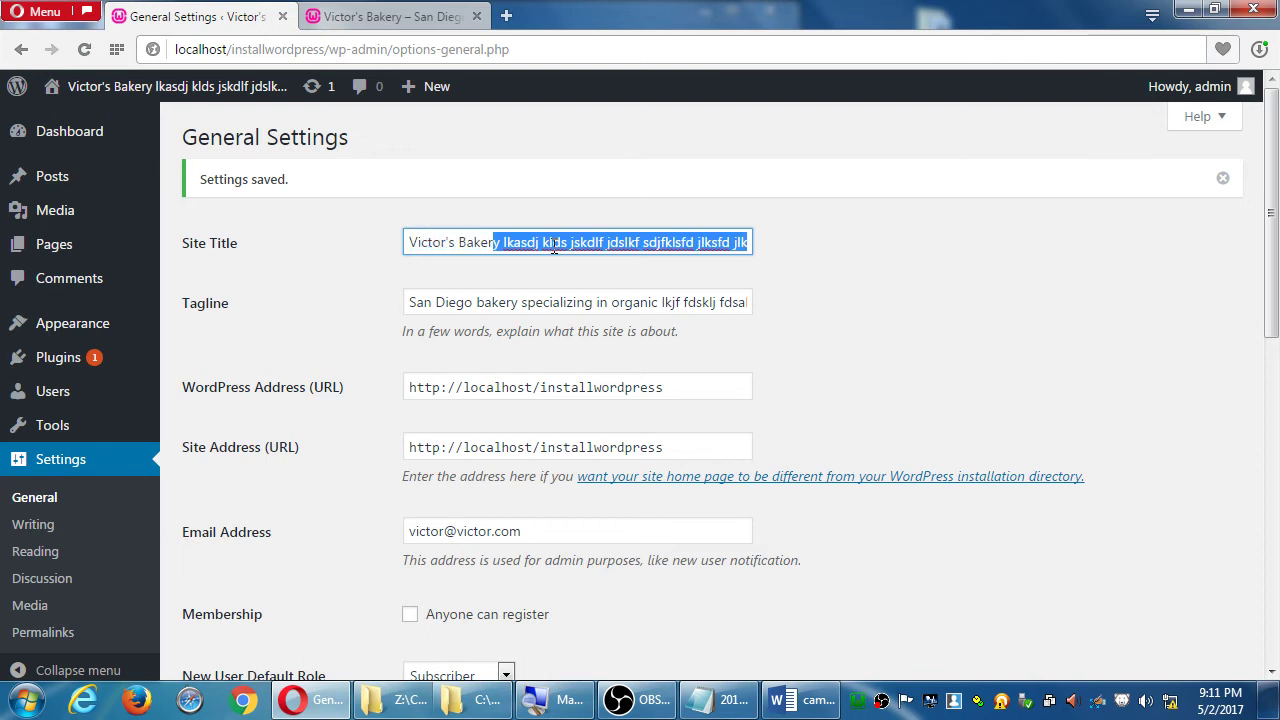
pyautogui.hotkey('shift', 'Right')
pyautogui.press('Delete')
# - Trim the tagline to end at 'San Diego bakery specializing in organic'
pyautogui.press('Tab')
pyautogui.press('End')
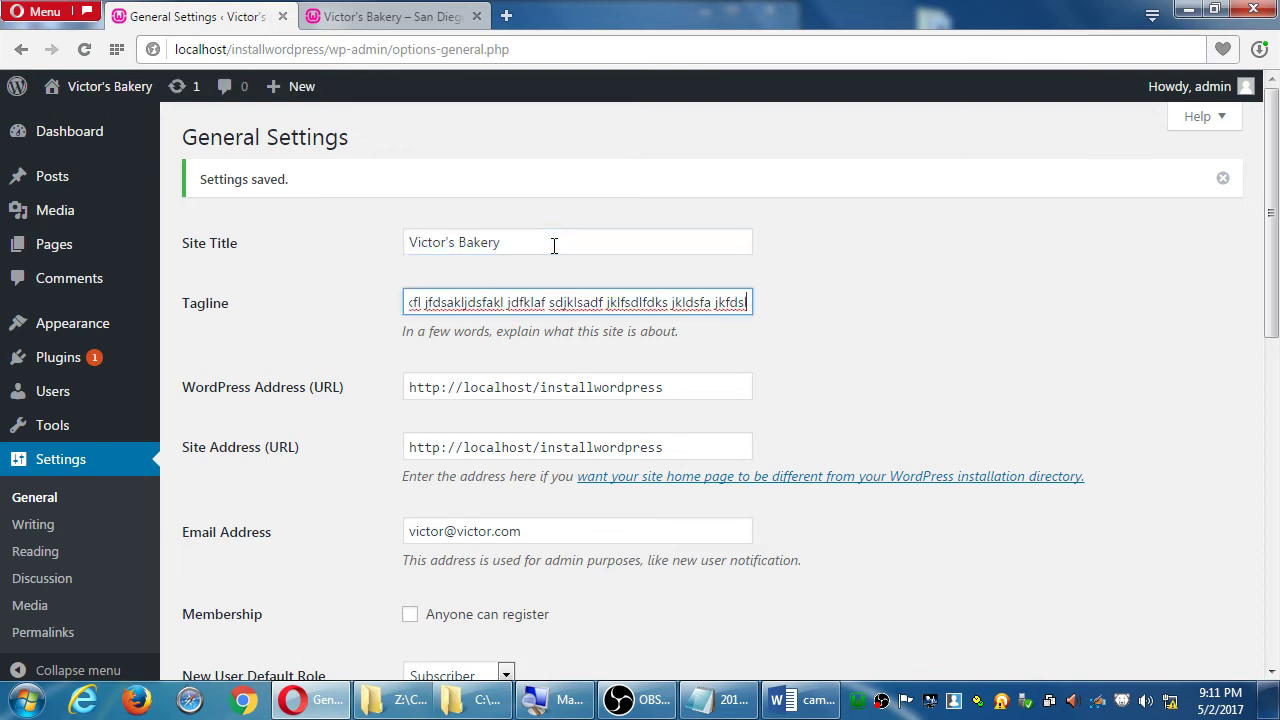
pyautogui.hotkey('ctrl', 'shift', 'Left')
pyautogui.hotkey('ctrl', 'shift', 'Left')
pyautogui.hotkey('ctrl', 'shift', 'Left')
pyautogui.hotkey('ctrl', 'shift', 'Left')
pyautogui.hotkey('ctrl', 'shift', 'Left')
pyautogui.hotkey('ctrl', 'shift', 'Left')
pyautogui.press('Delete')
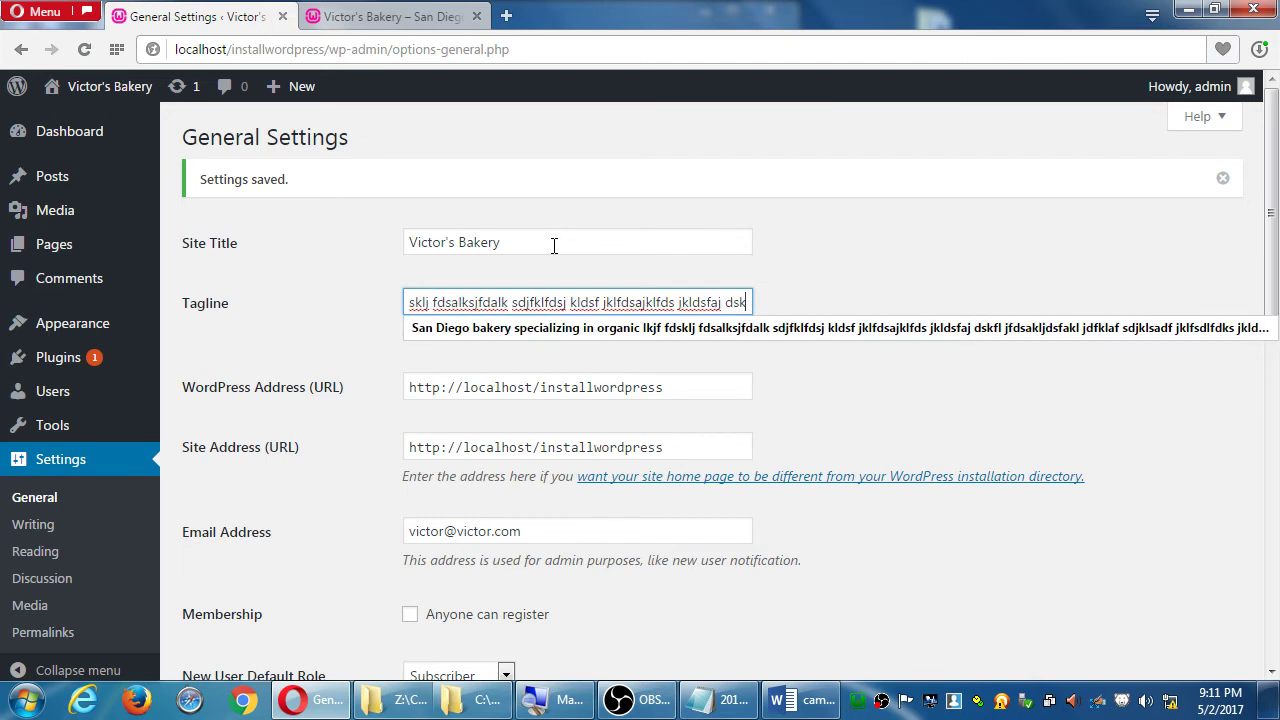
pyautogui.hotkey('ctrl', 'shift', 'Left')
pyautogui.hotkey('ctrl', 'shift', 'Left')
pyautogui.hotkey('ctrl', 'shift', 'Left')
pyautogui.hotkey('ctrl', 'shift', 'Left')
pyautogui.hotkey('ctrl', 'shift', 'Left')
pyautogui.hotkey('ctrl', 'shift', 'Left')
pyautogui.hotkey('ctrl', 'shift', 'Left')
pyautogui.hotkey('ctrl', 'shift', 'Left')
pyautogui.hotkey('ctrl', 'shift', 'Left')
pyautogui.hotkey('ctrl', 'shift', 'Left')
pyautogui.hotkey('ctrl', 'shift', 'Left')
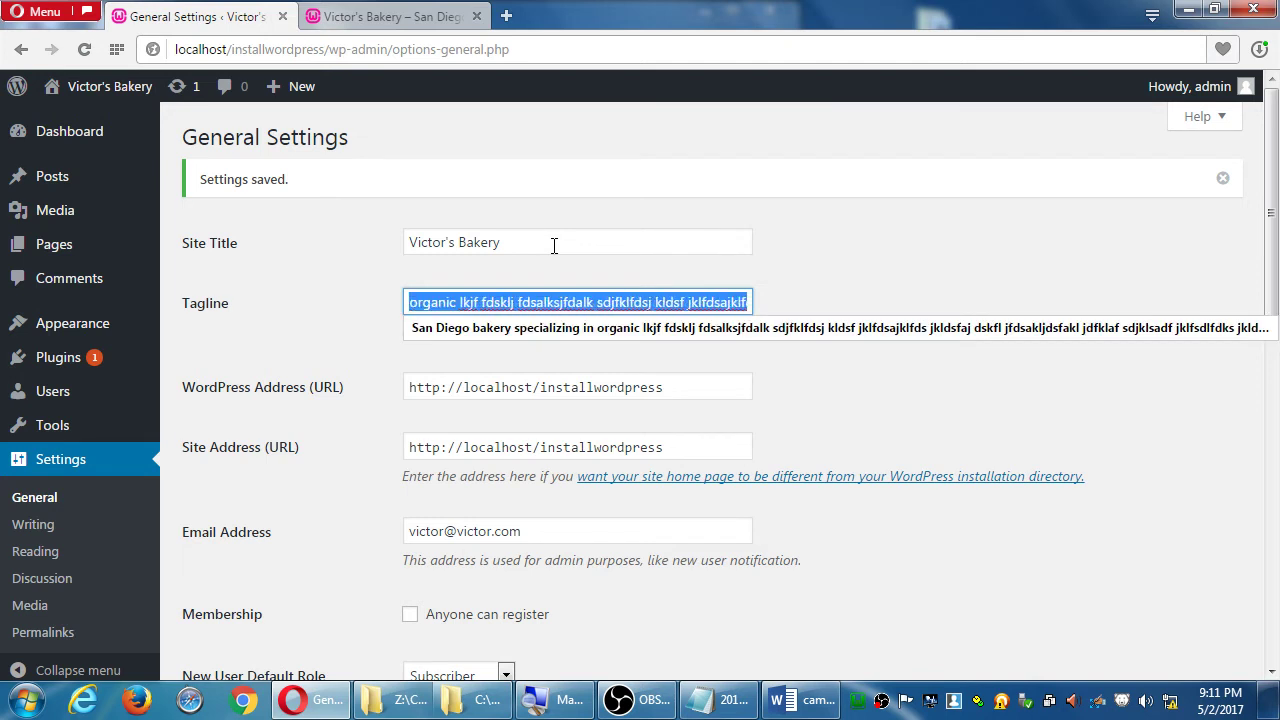
pyautogui.hotkey('ctrl', 'shift', 'Right')
pyautogui.hotkey('ctrl', 'shift', 'Right')
pyautogui.hotkey('shift', 'Right')
pyautogui.hotkey('shift', 'Right')
pyautogui.hotkey('shift', 'Right')
pyautogui.hotkey('shift', 'Right')
pyautogui.hotkey('shift', 'Right')
pyautogui.hotkey('shift', 'Right')
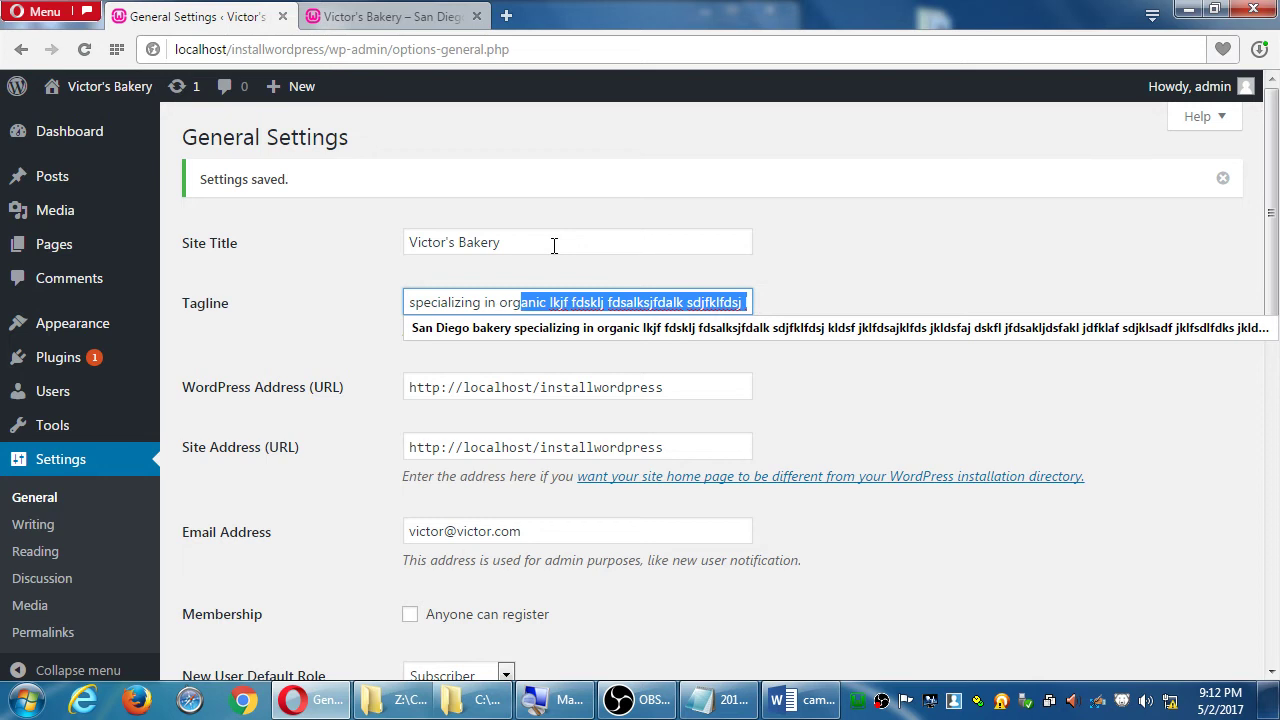
pyautogui.hotkey('shift', 'Right')
pyautogui.press('Delete')
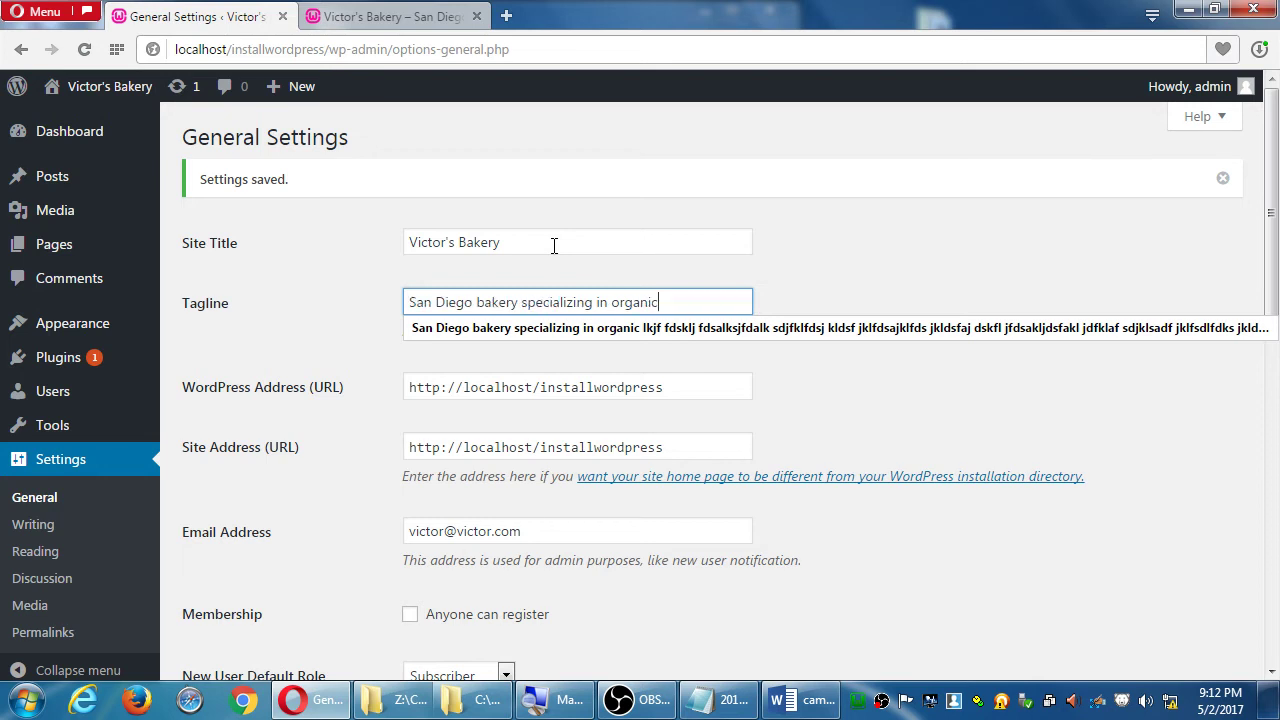
pyautogui.scroll(-2, 545, 300)
pyautogui.click(551, 302)
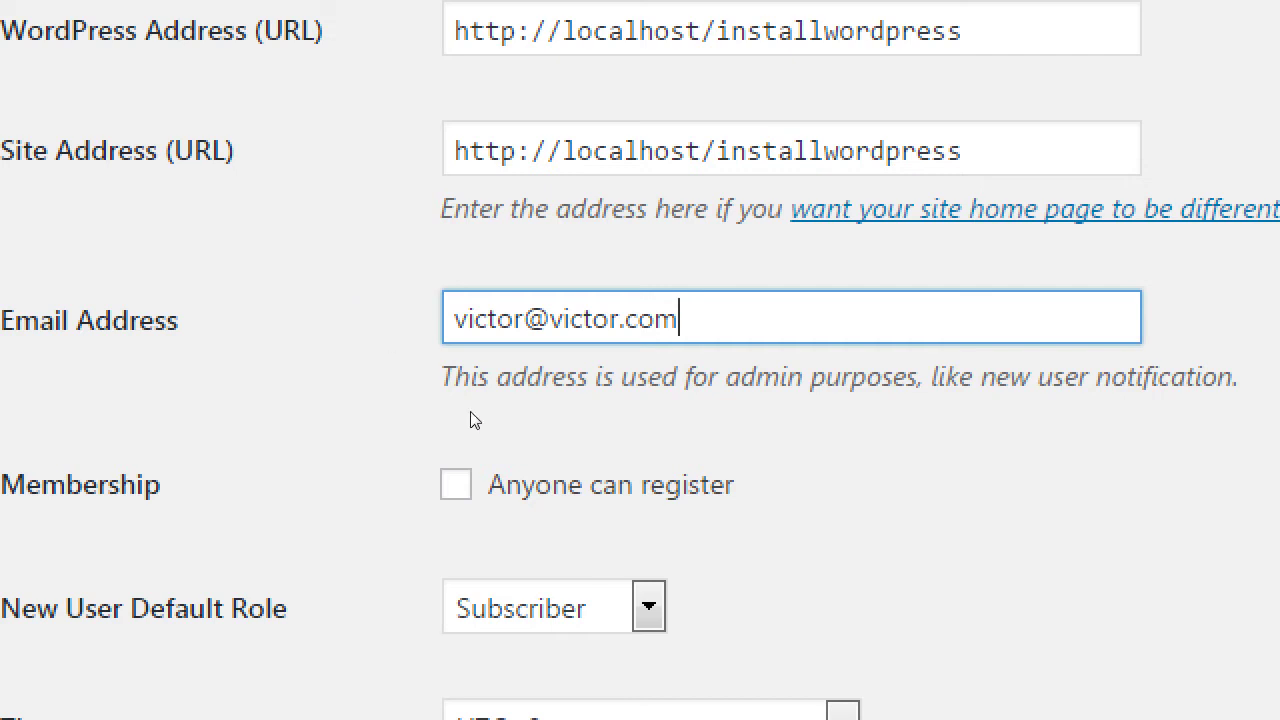
pyautogui.press('Tab')
pyautogui.press('Tab')
pyautogui.hotkey('alt', 'Down')
pyautogui.press('Down')
pyautogui.press('Down')
pyautogui.press('Down')
pyautogui.press('Down')
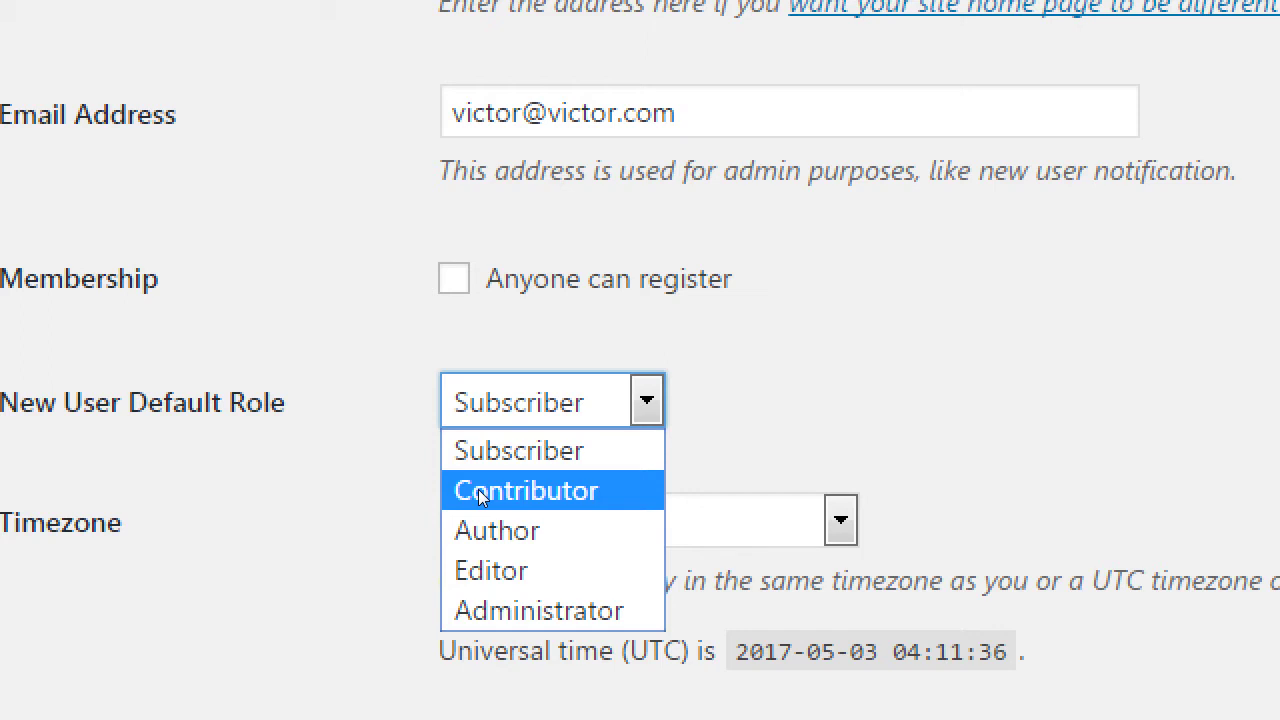
pyautogui.click(297, 449)
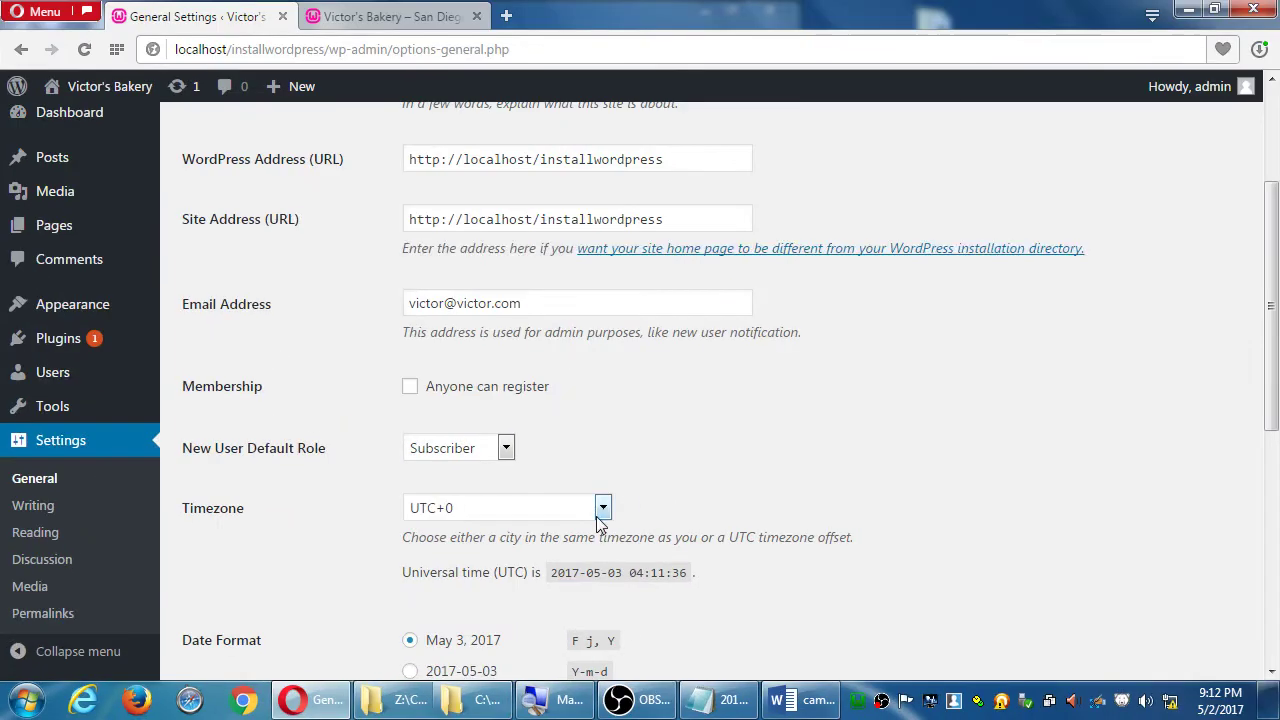
# - Search 'los' in the Timezone list and choose Los Angeles
pyautogui.click(1010, 486)
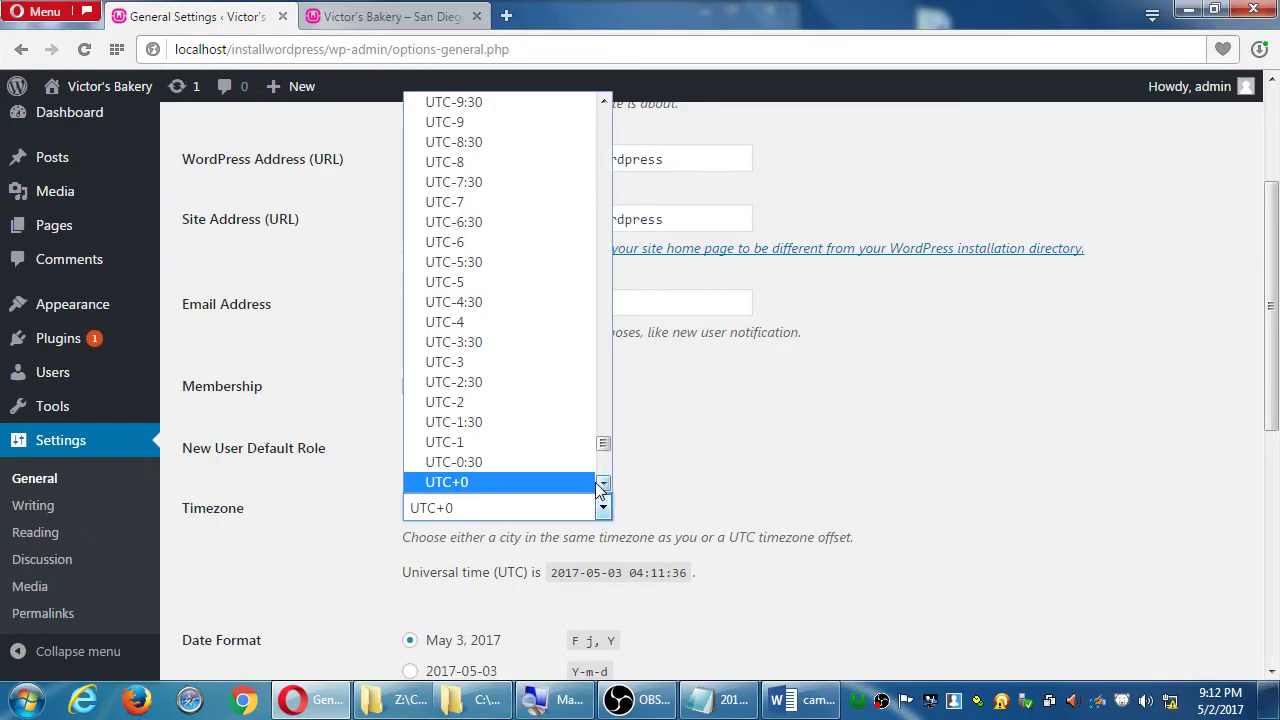
pyautogui.write('los')
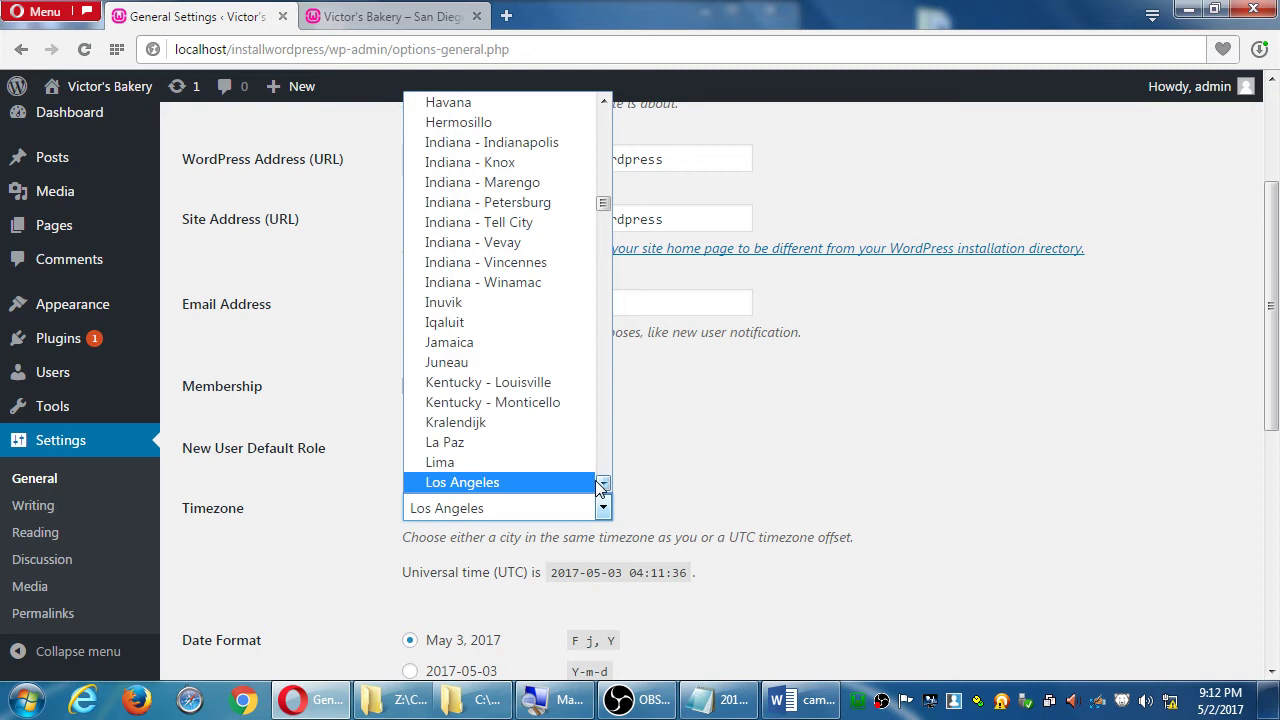
pyautogui.click(564, 480)
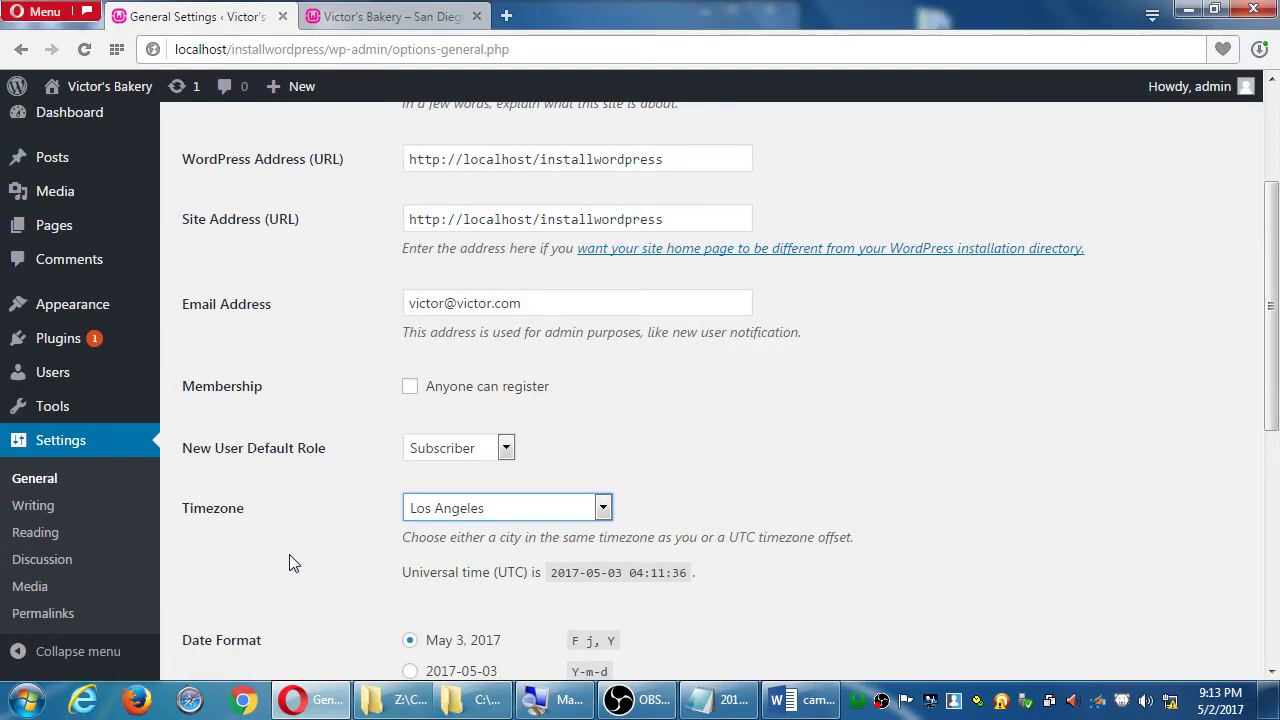
# - Browse the Site Language list and leave it at English (United States)
pyautogui.scroll(-3, 289, 563)
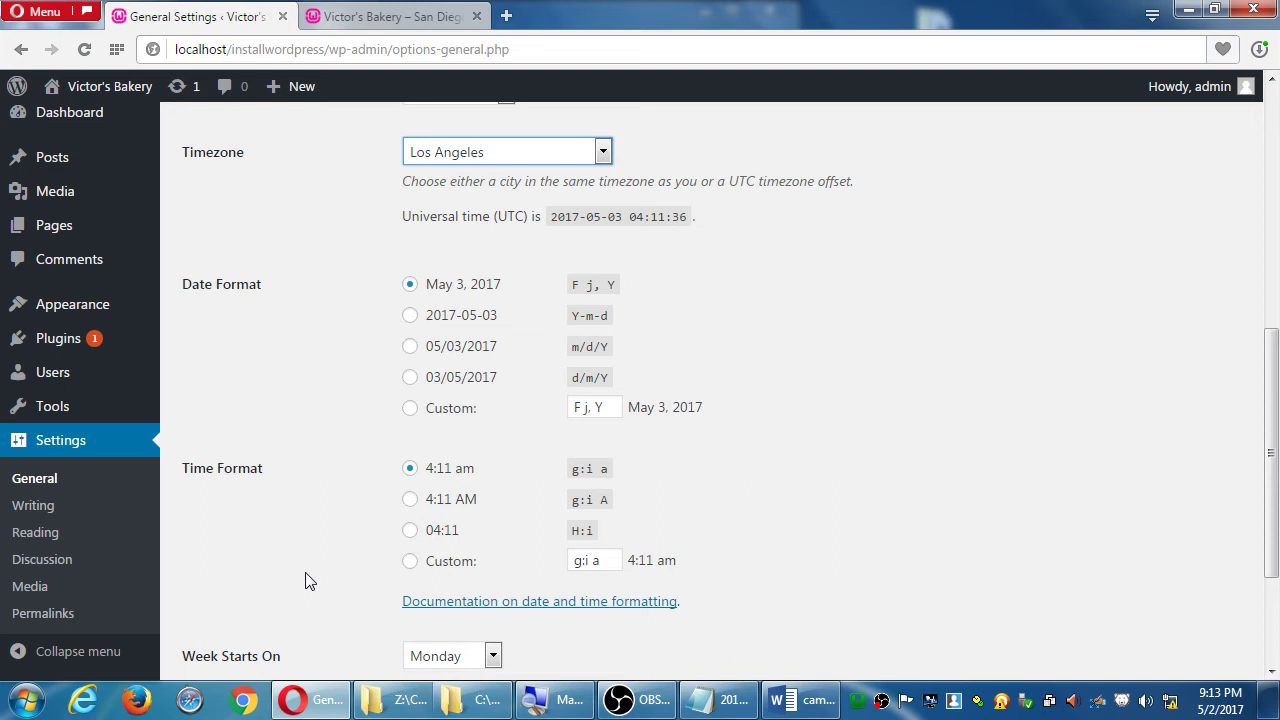
pyautogui.scroll(-2, 463, 652)
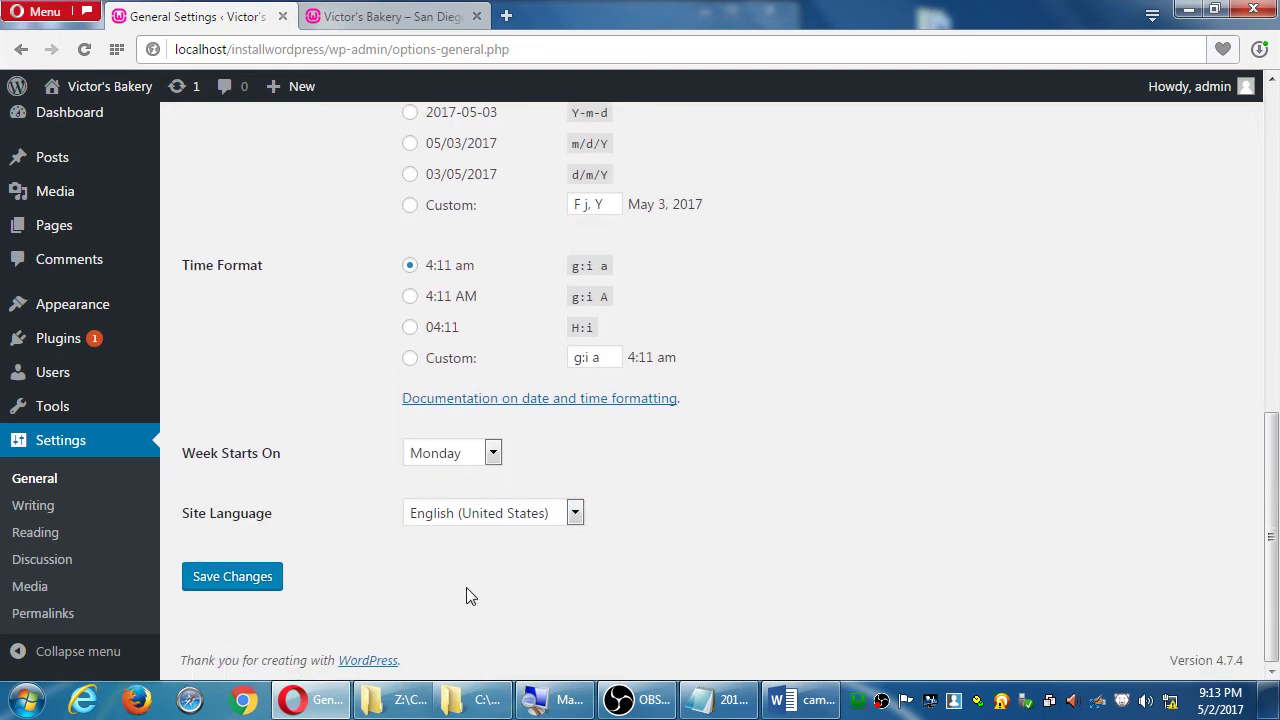
pyautogui.click(437, 522)
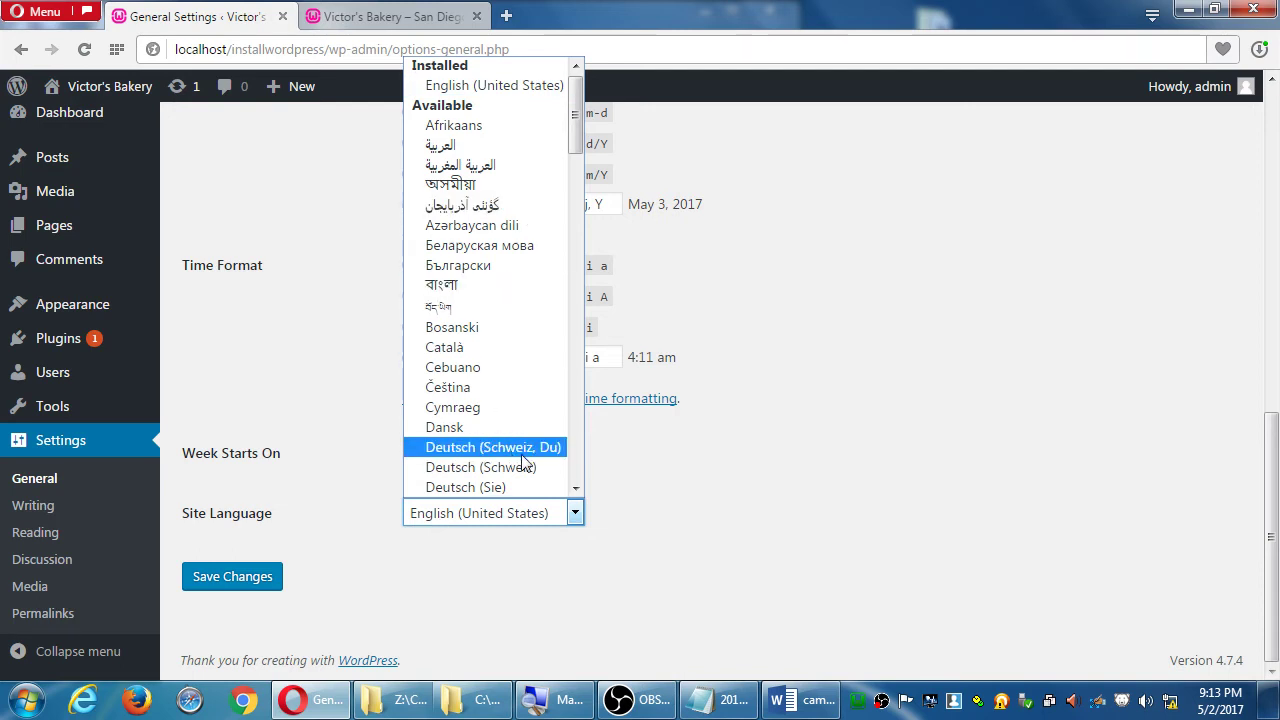
pyautogui.scroll(-4, 575, 473)
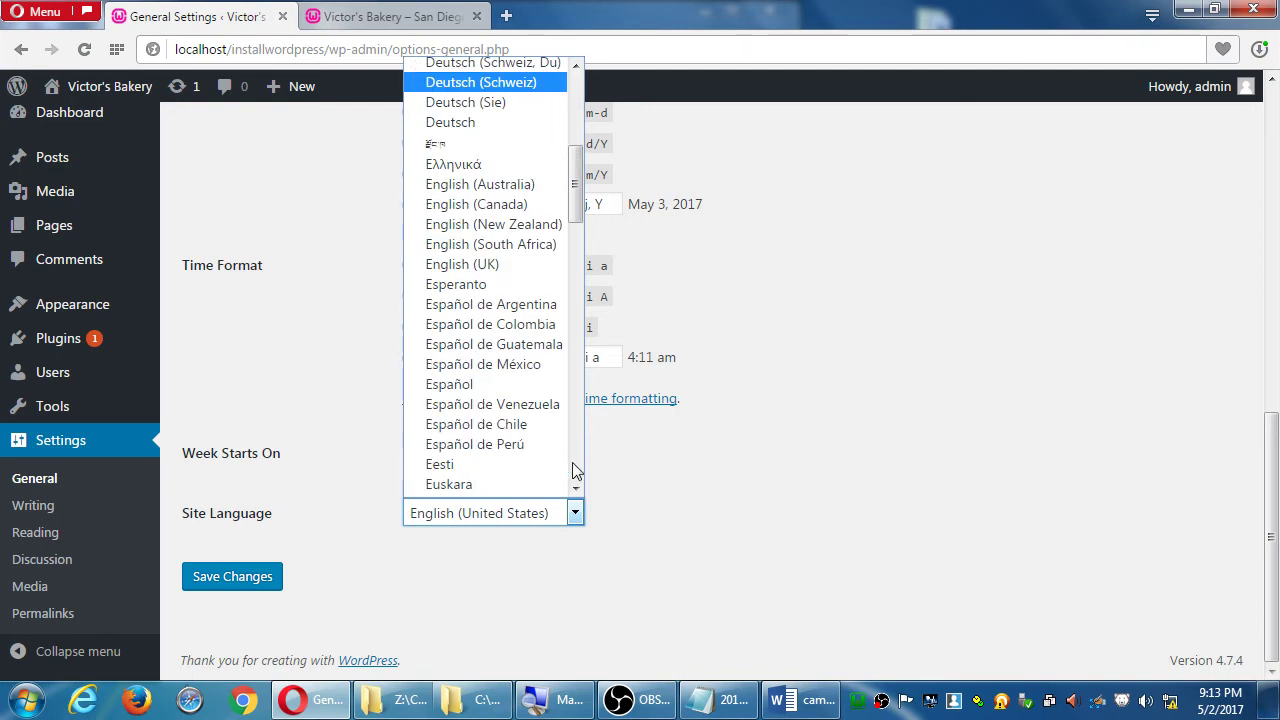
pyautogui.scroll(-4, 575, 473)
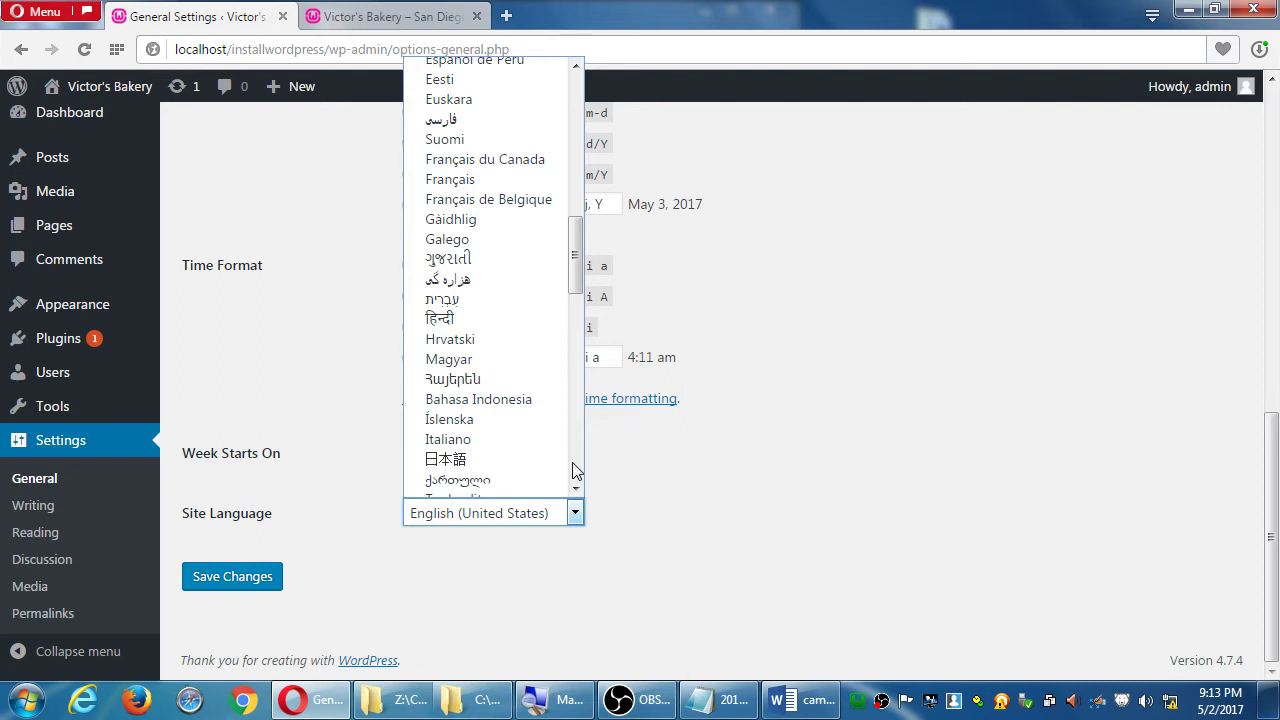
pyautogui.scroll(-8, 575, 471)
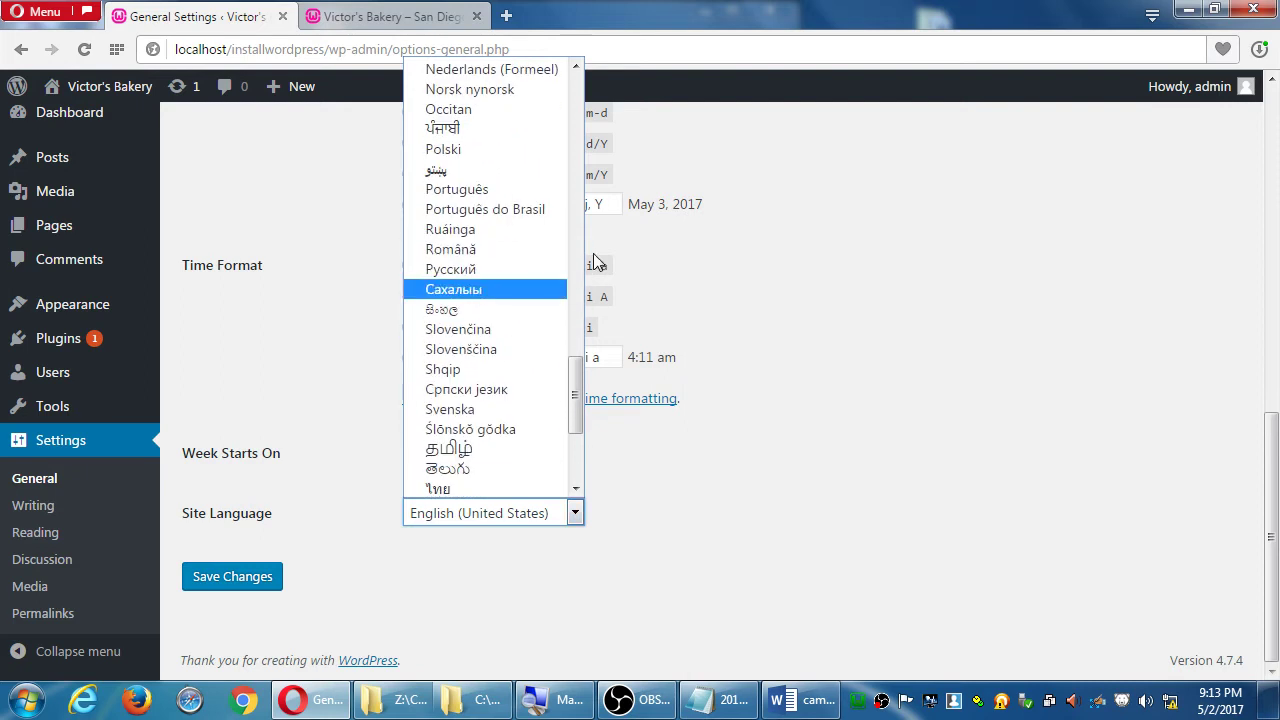
pyautogui.scroll(4, 578, 248)
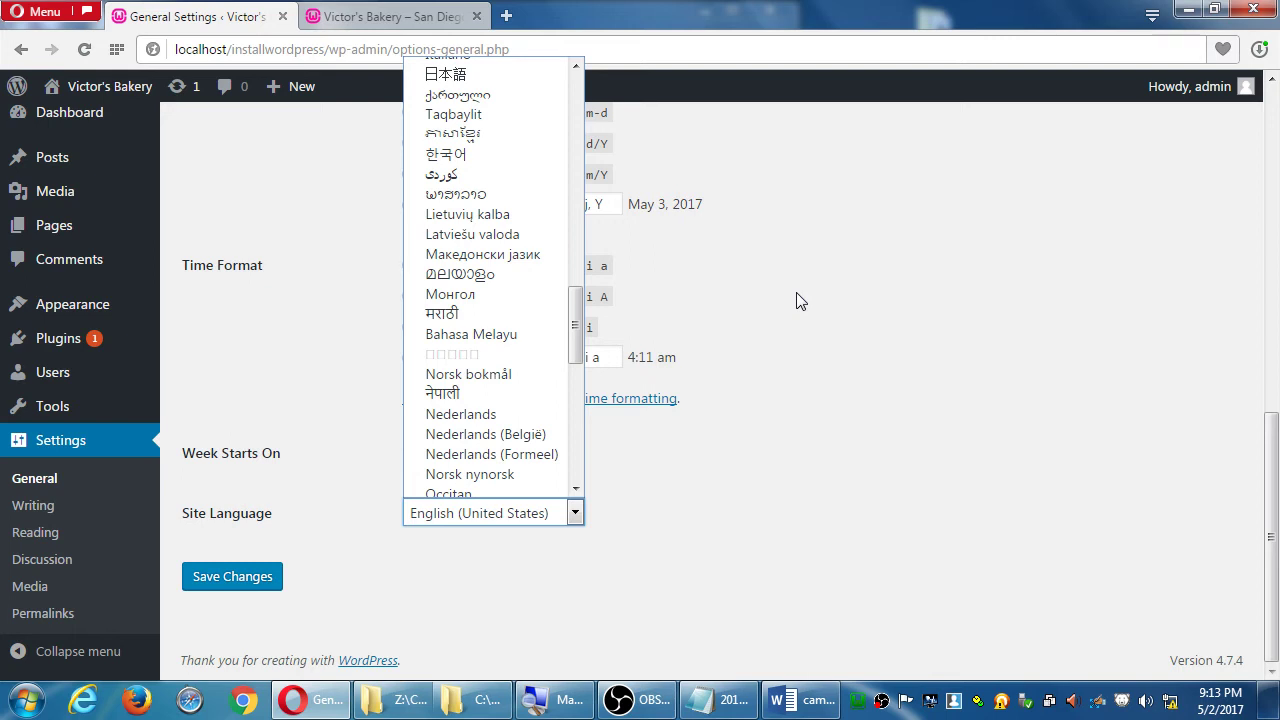
pyautogui.click(798, 300)
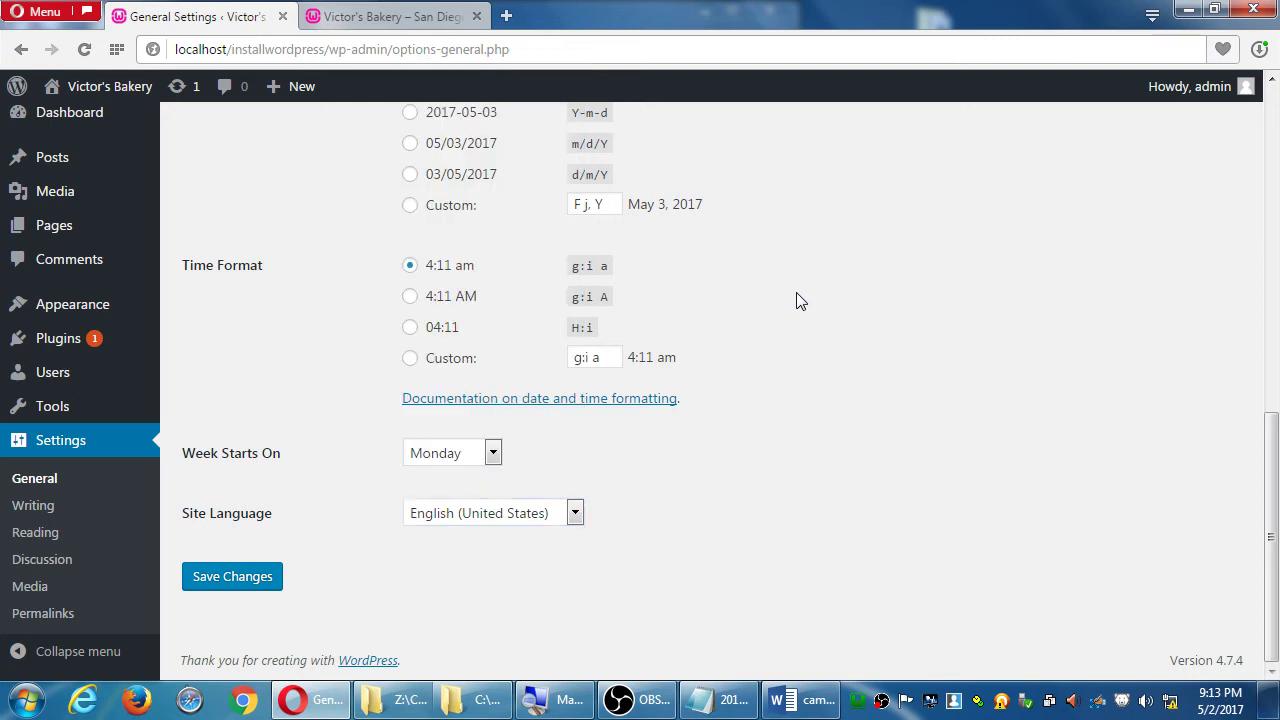
# - Save the General settings with the Los Angeles timezone
pyautogui.click(244, 579)
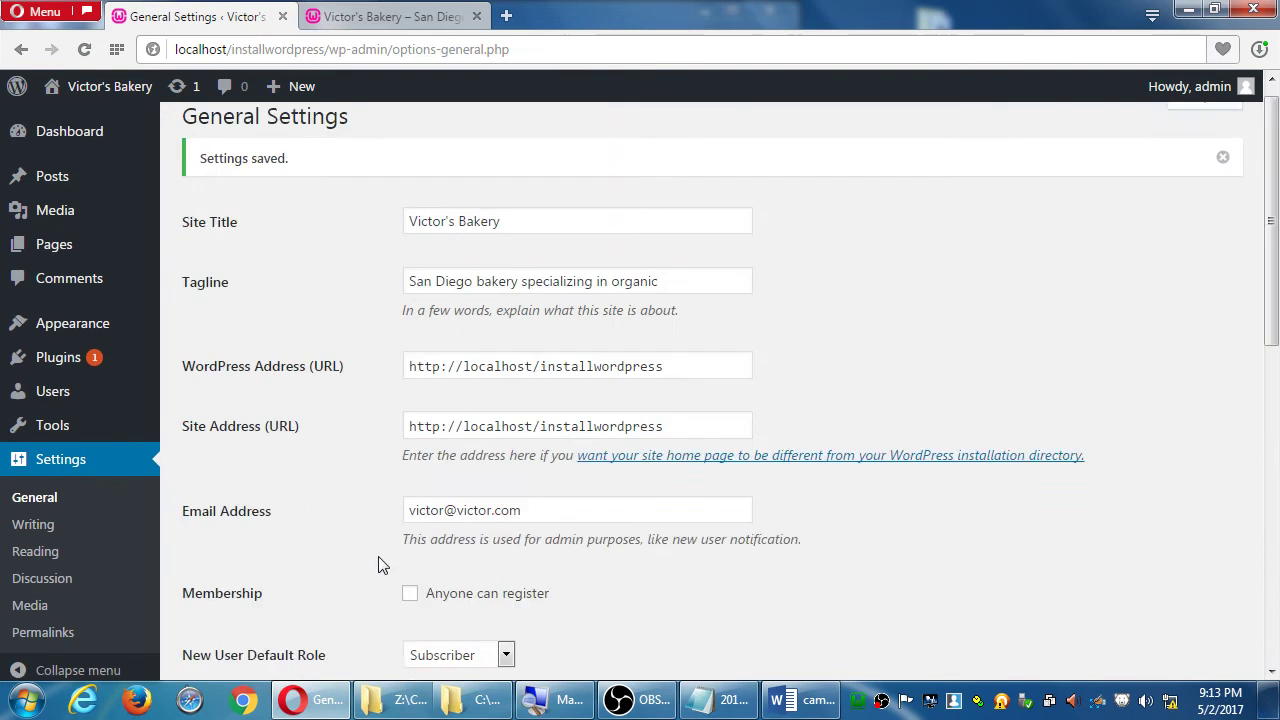
pyautogui.scroll(-10, 380, 555)
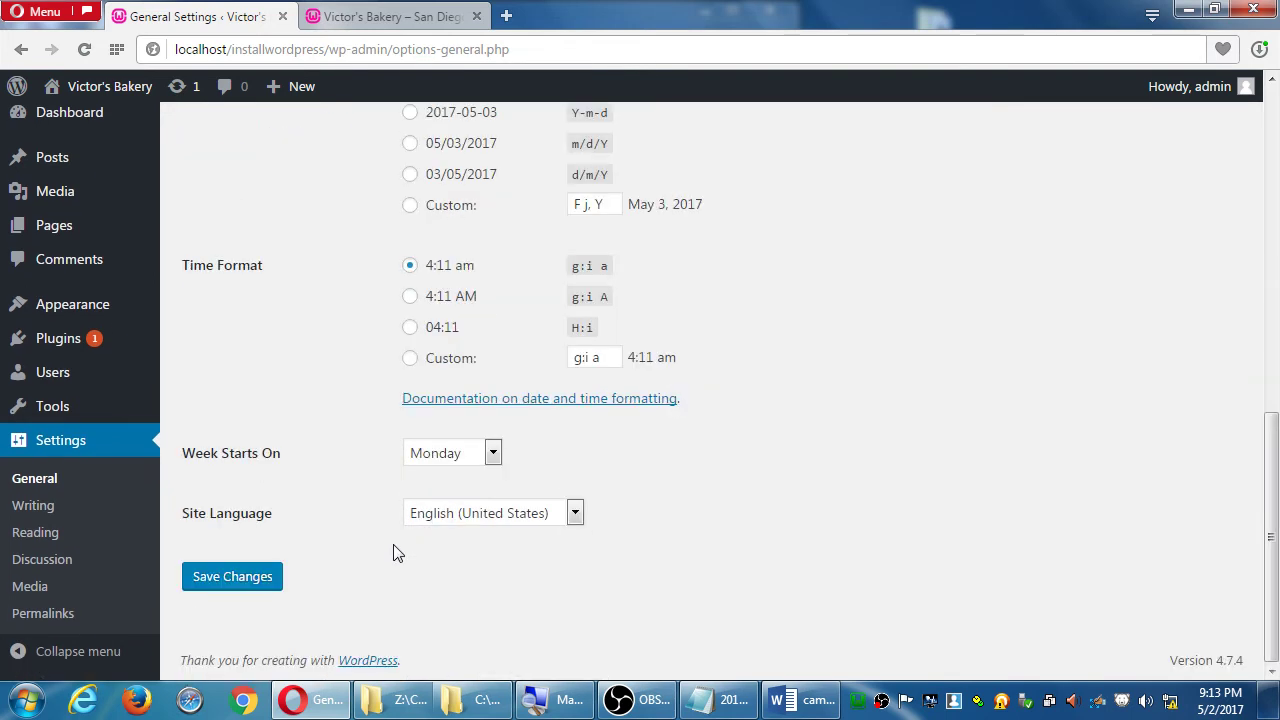
pyautogui.click(252, 579)
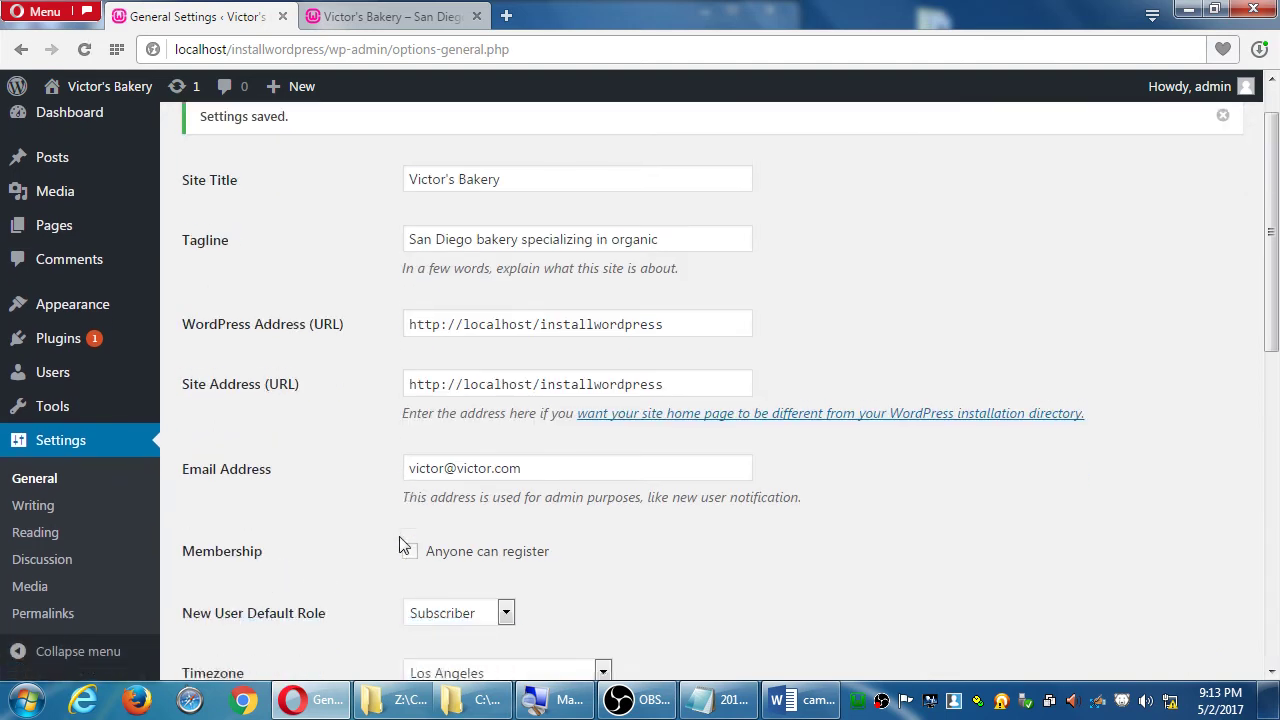
pyautogui.scroll(-2, 399, 545)
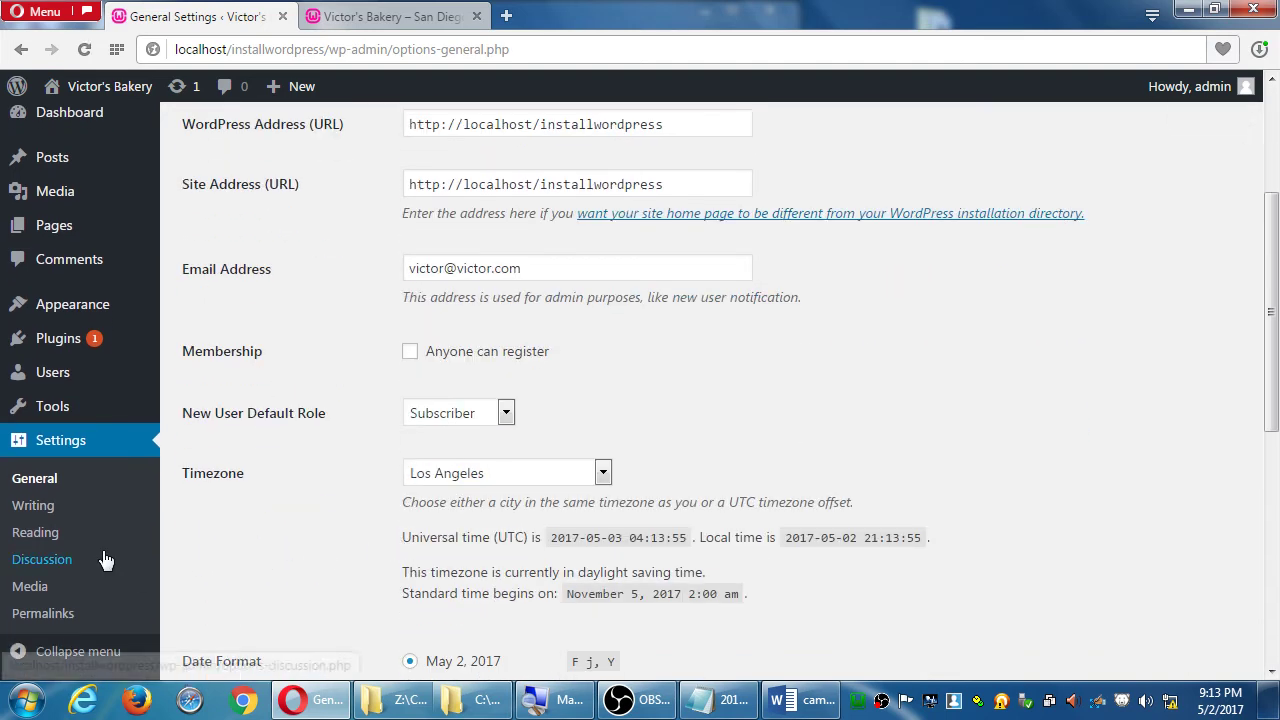
# - Go to Settings > Discussion and look over the Discussion Settings page
pyautogui.click(43, 563)
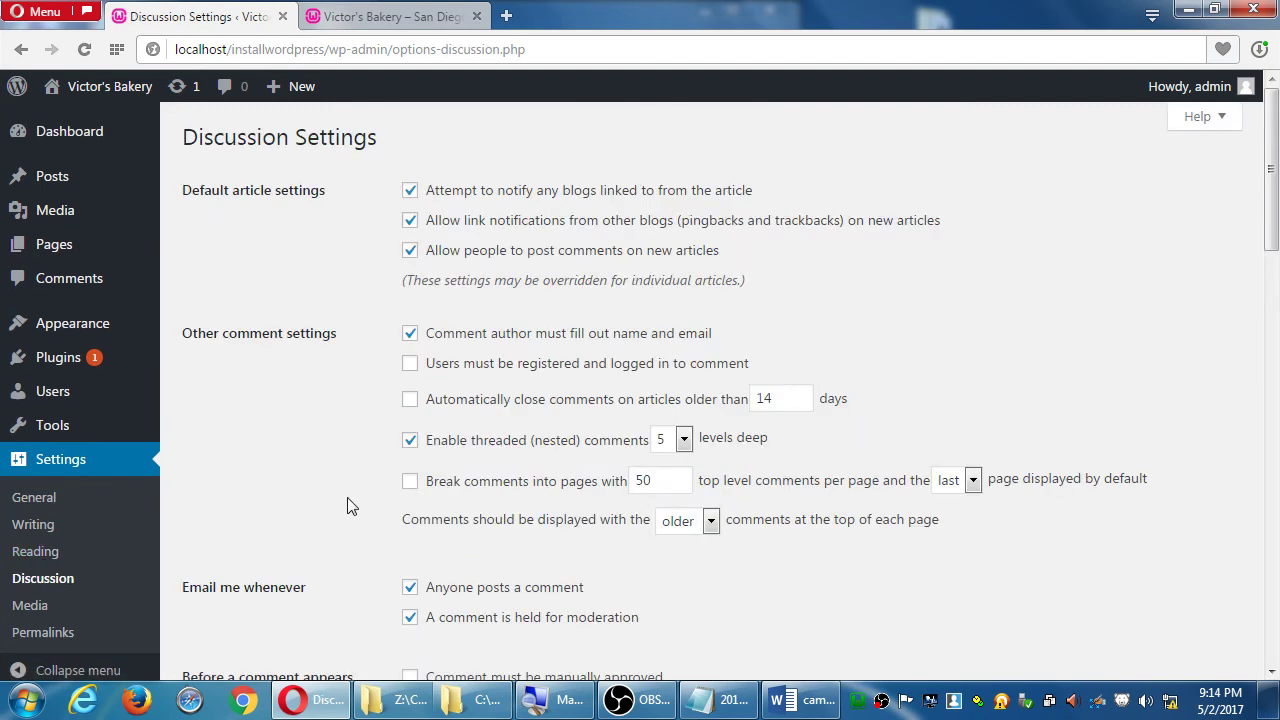
pyautogui.scroll(-5, 321, 526)
pyautogui.scroll(-8, 321, 526)
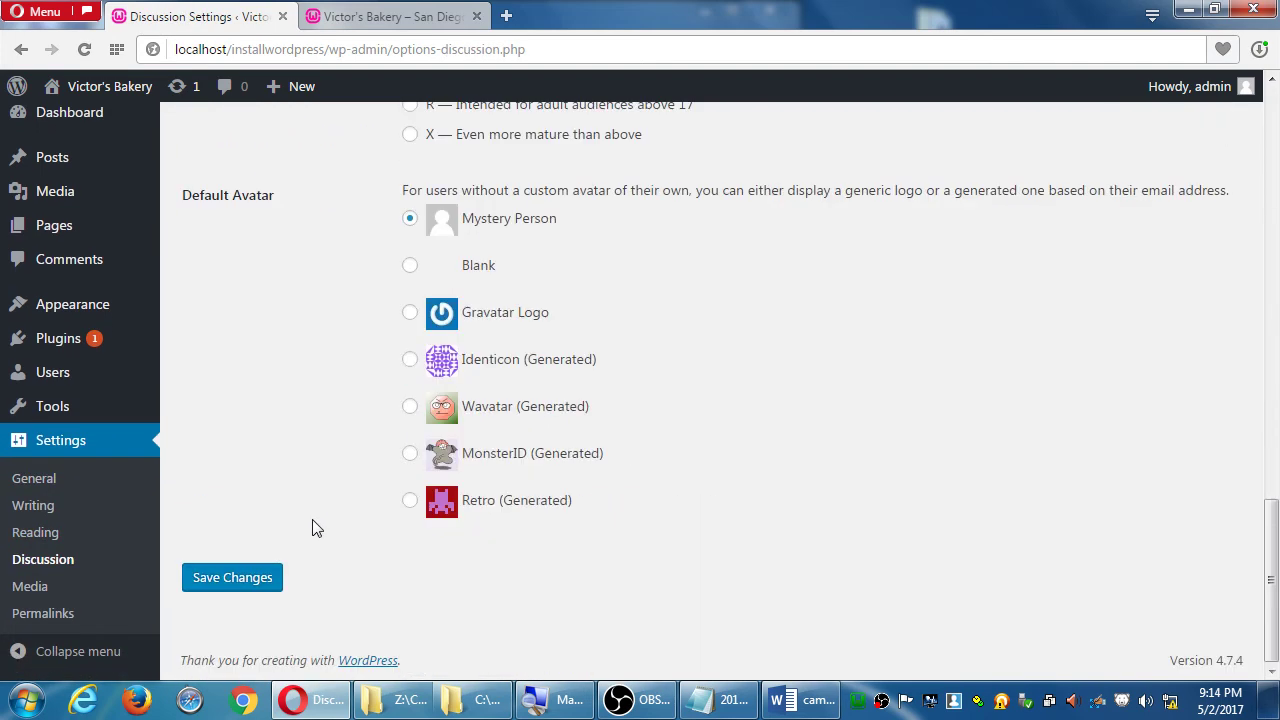
pyautogui.scroll(10, 317, 517)
pyautogui.scroll(3, 321, 526)
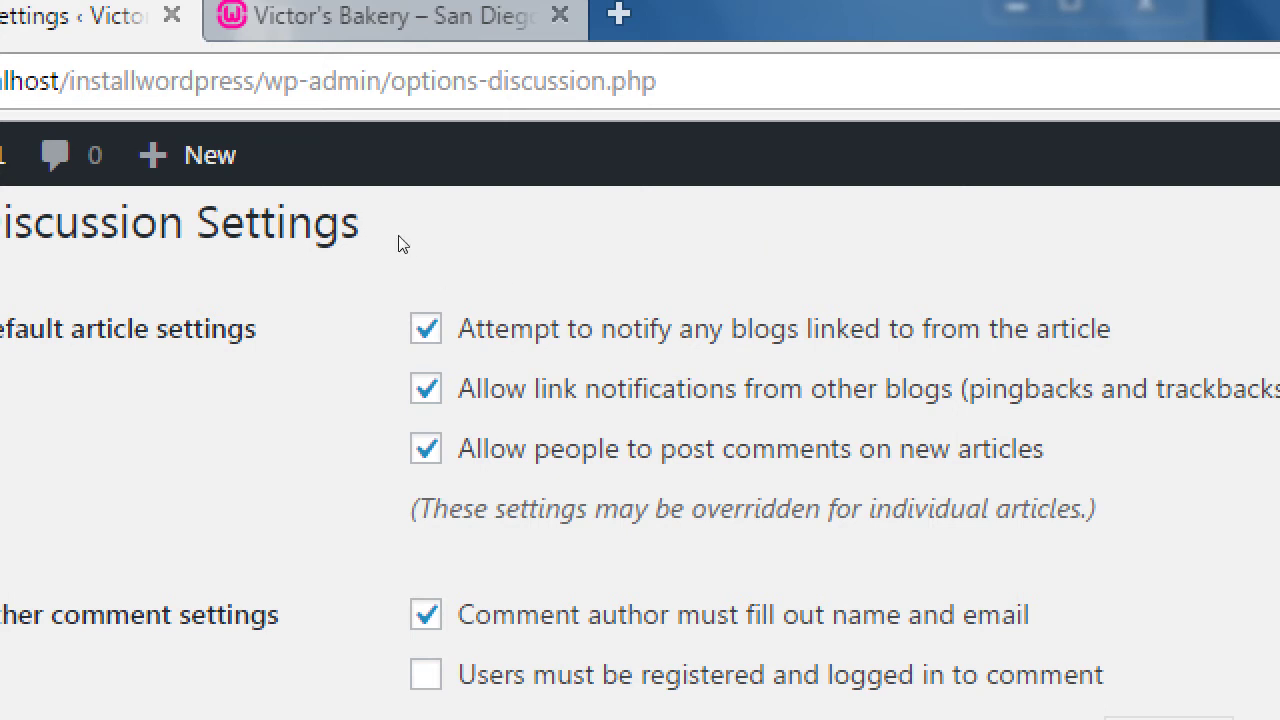
pyautogui.press('space')
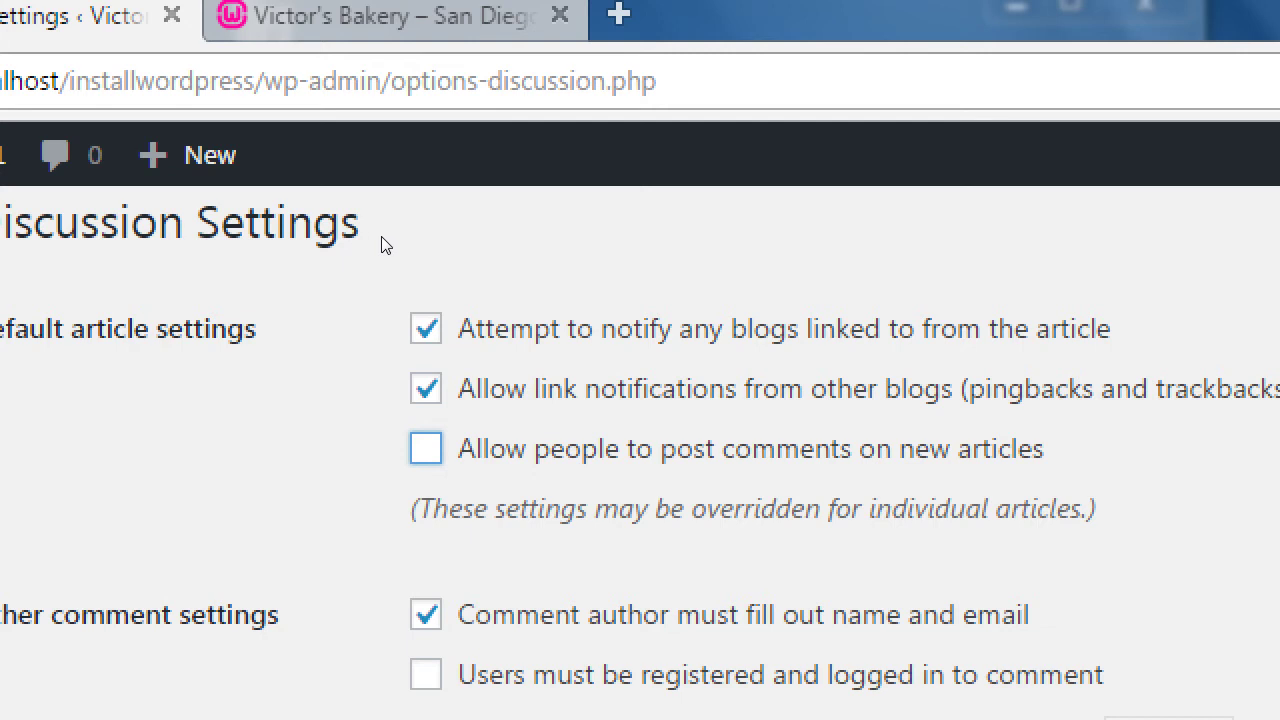
pyautogui.press('space')
pyautogui.press('space')
pyautogui.press('space')
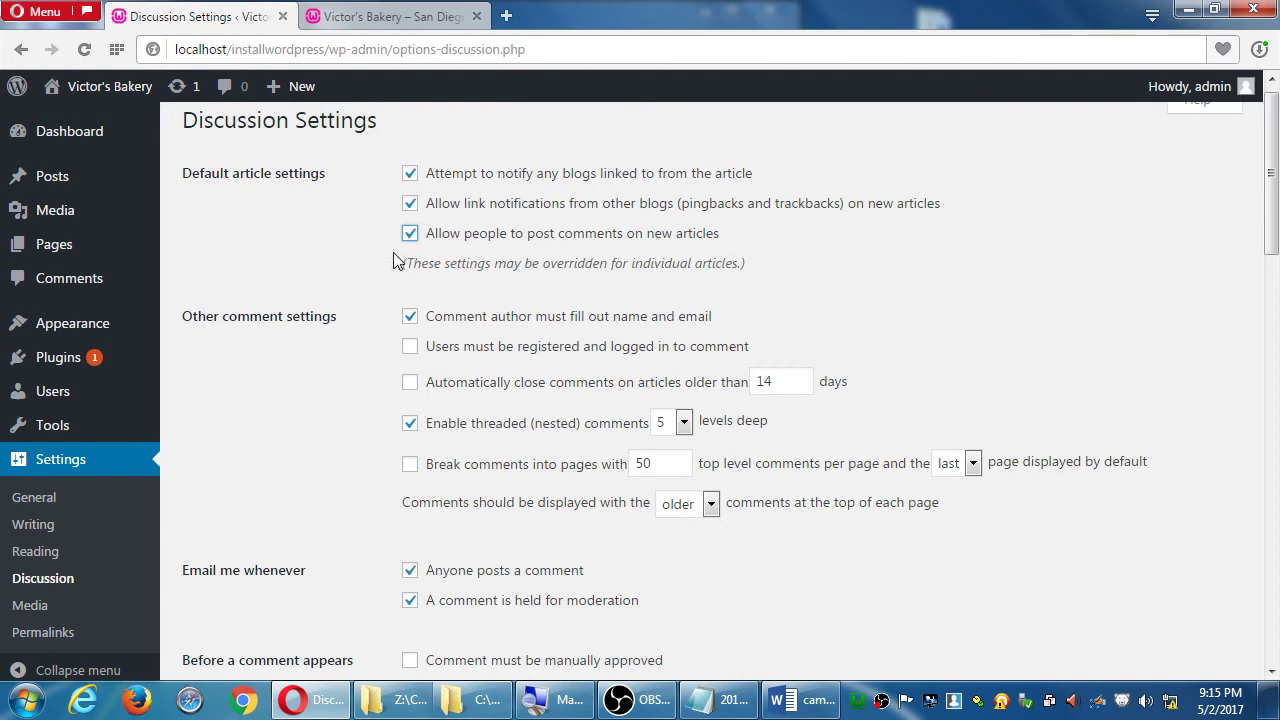
pyautogui.click(410, 236)
pyautogui.click(406, 238)
pyautogui.click(409, 236)
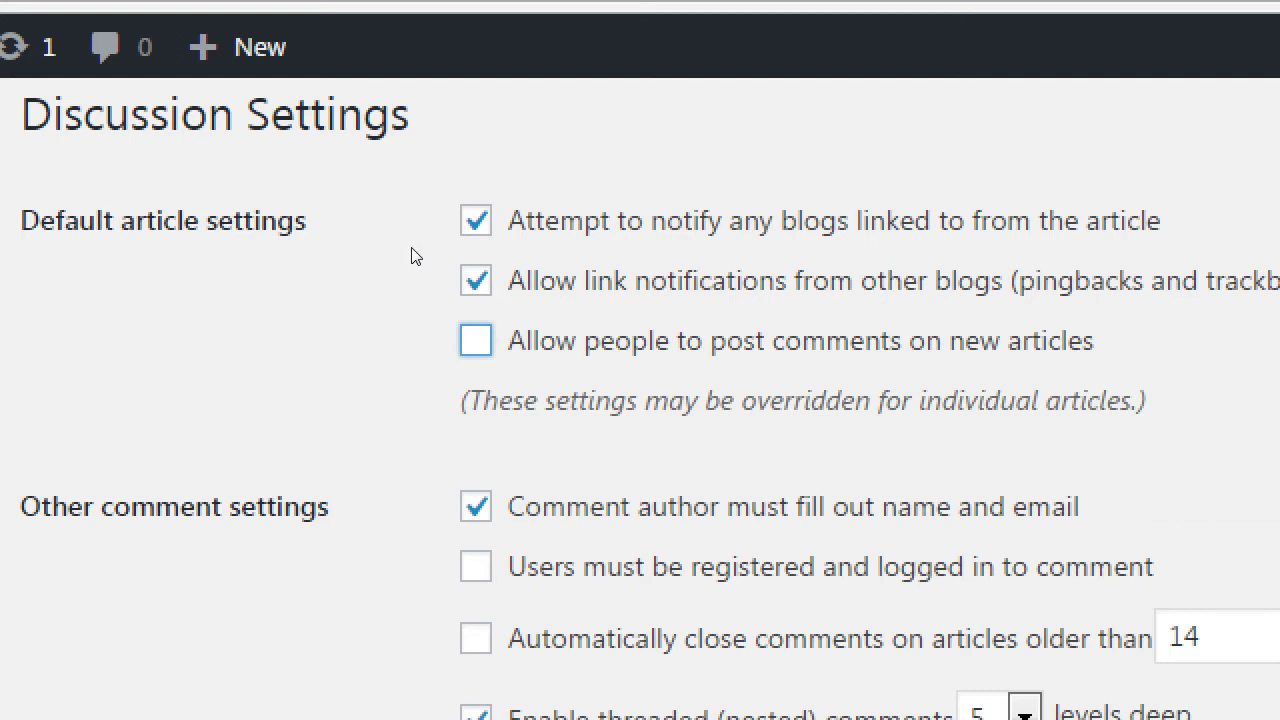
pyautogui.press('space')
pyautogui.press('space')
pyautogui.press('space')
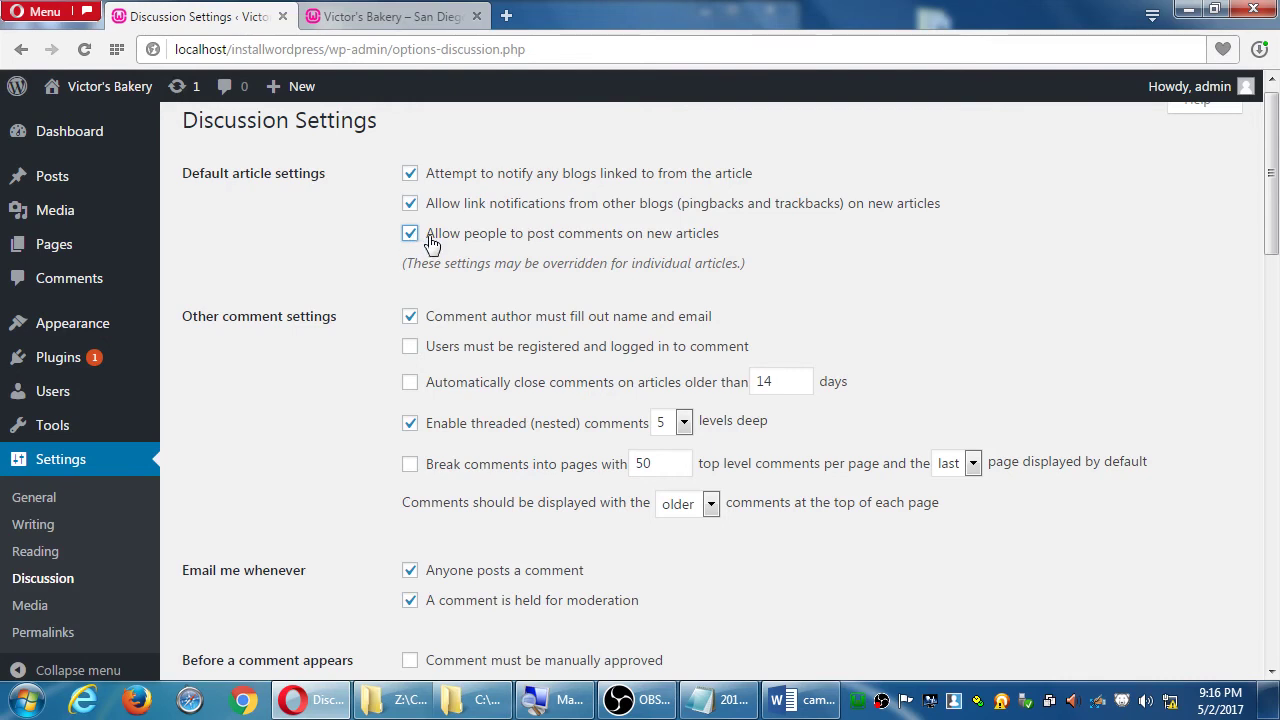
pyautogui.click(415, 237)
pyautogui.click(416, 238)
# - Enable 'Comment must be manually approved' under Before a comment appears
pyautogui.scroll(-3, 325, 310)
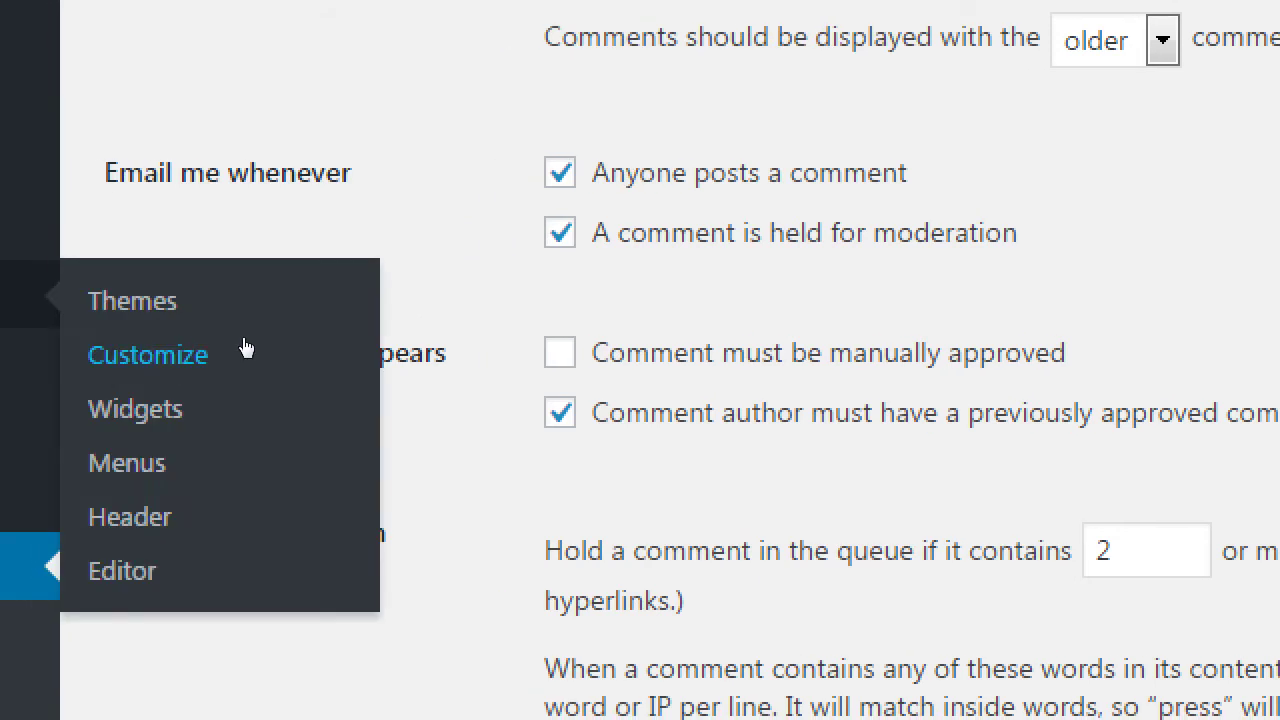
pyautogui.moveTo(136, 352); pyautogui.dragTo(346, 352)
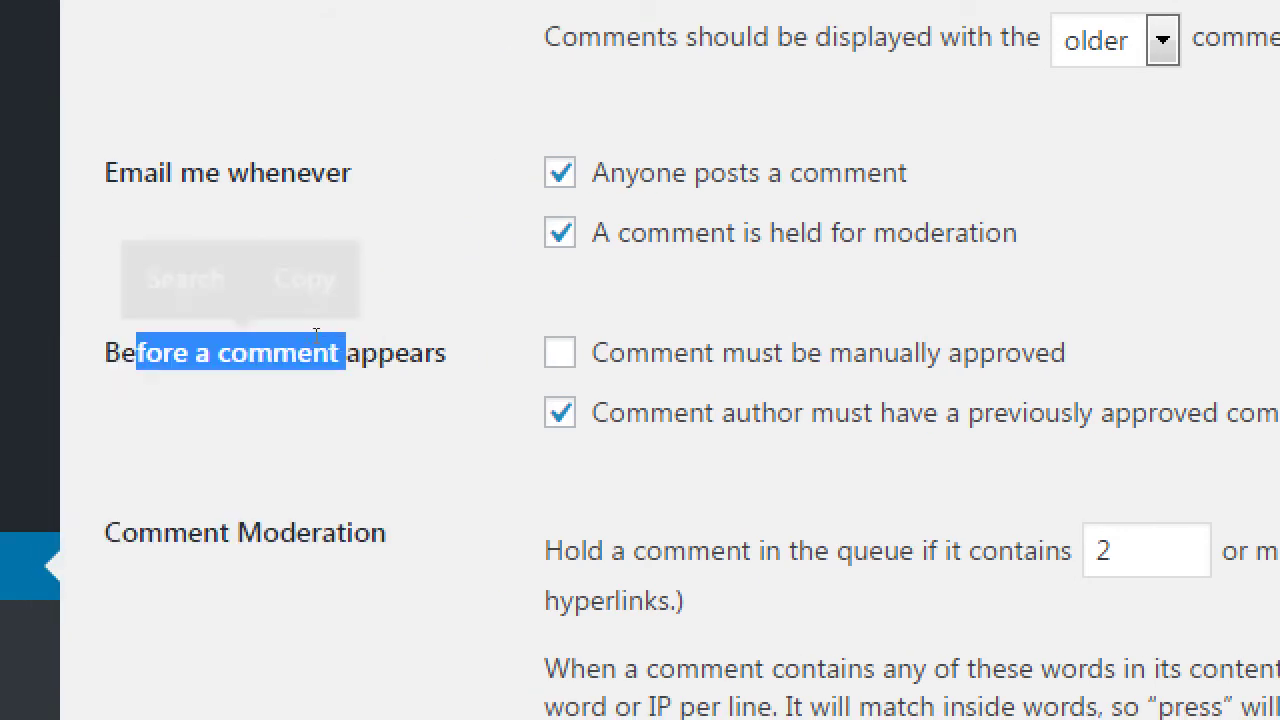
pyautogui.click(400, 340)
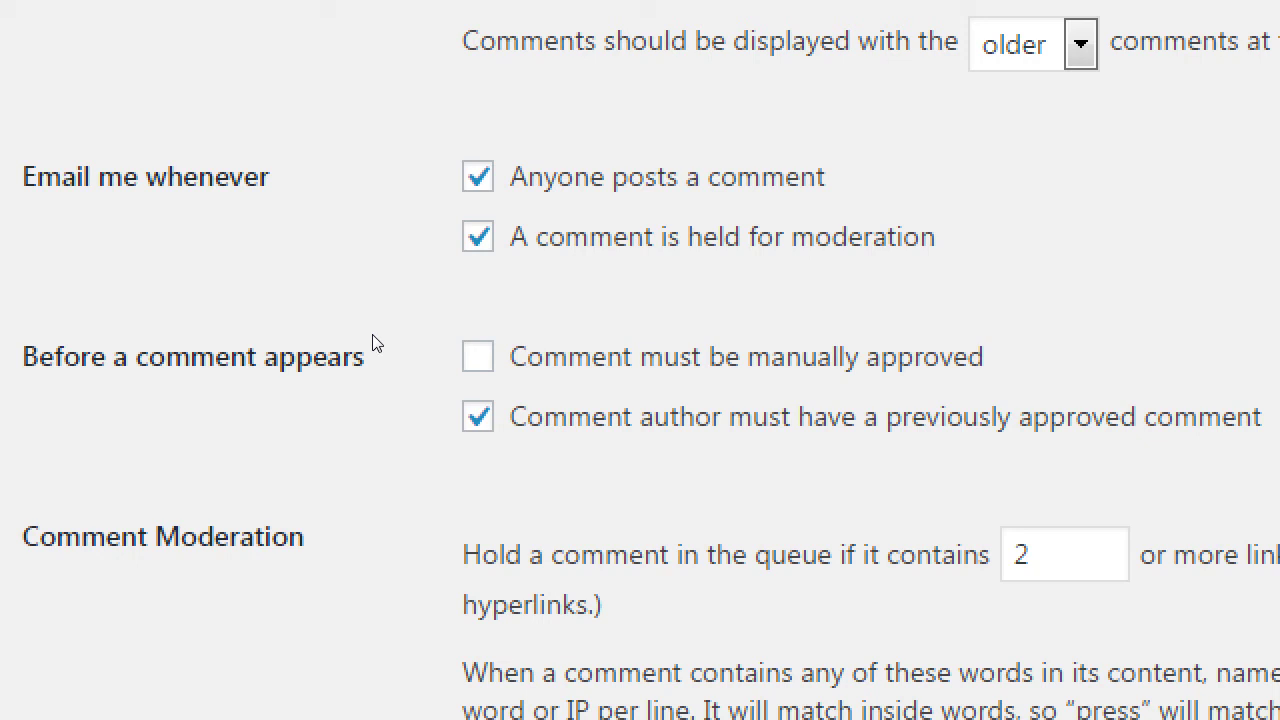
pyautogui.click(407, 343)
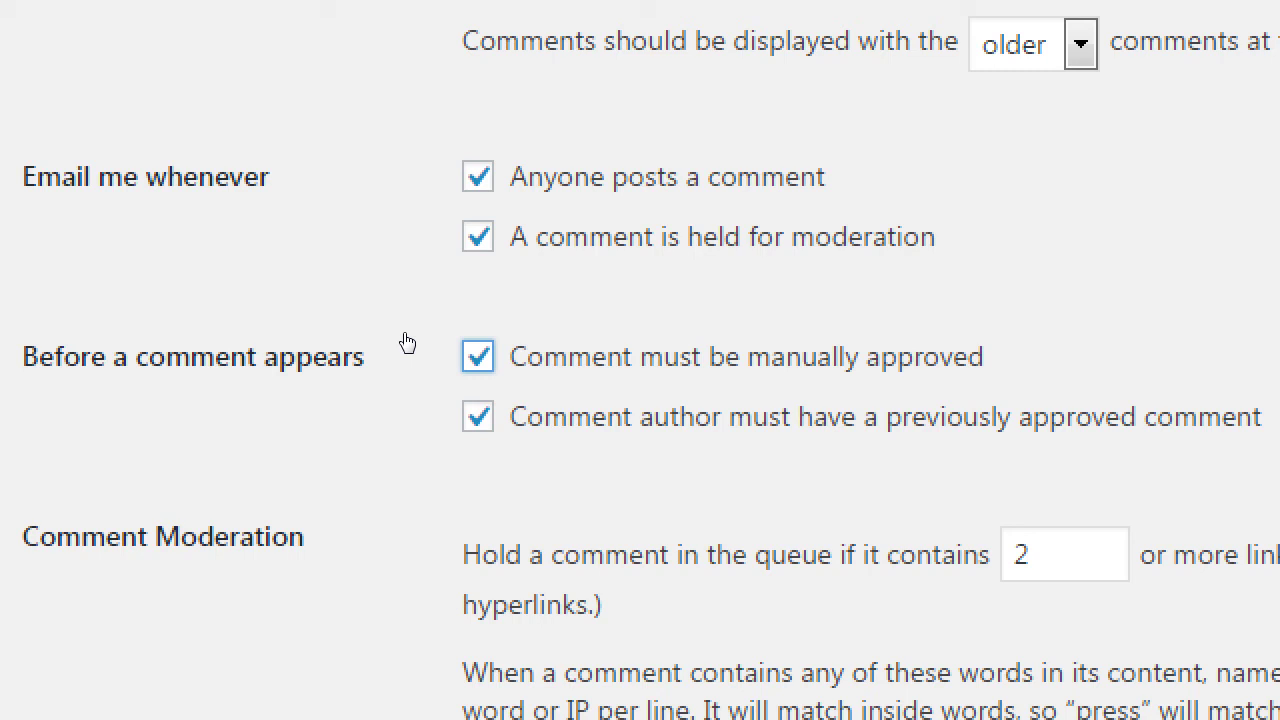
pyautogui.press('space')
pyautogui.press('space')
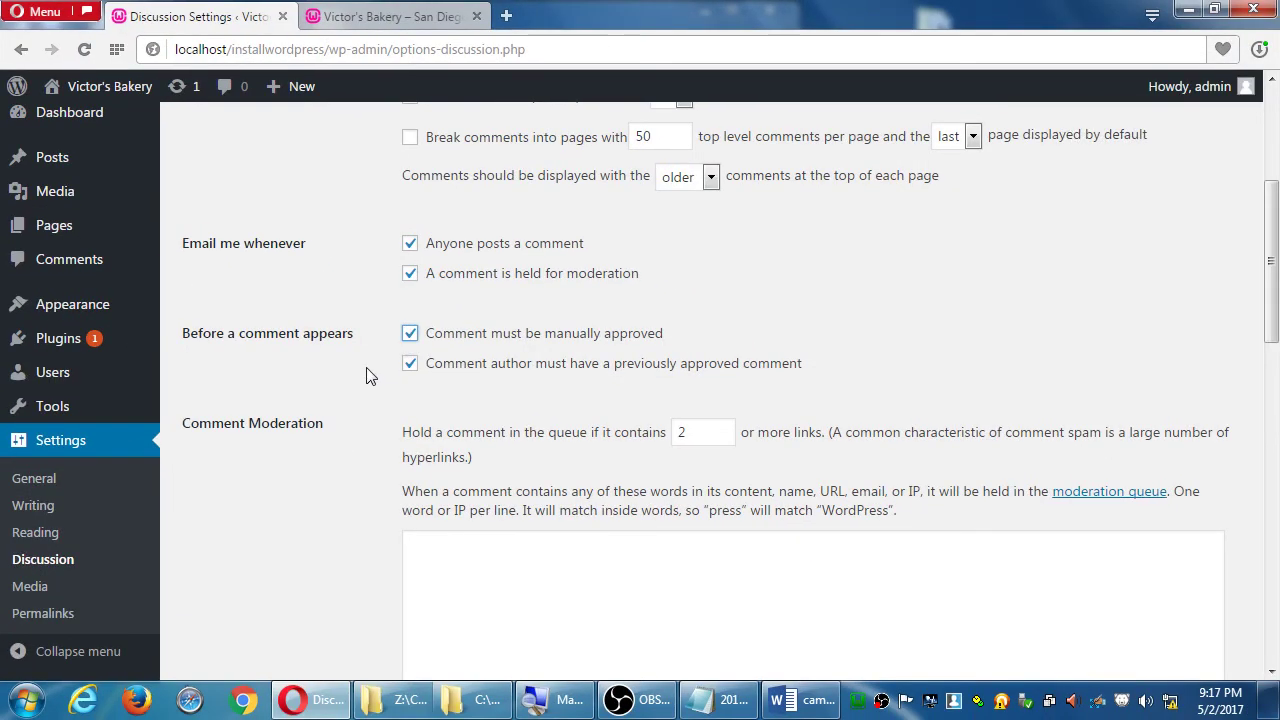
# - Save the Discussion settings with manual comment approval enabled
pyautogui.scroll(-9, 328, 440)
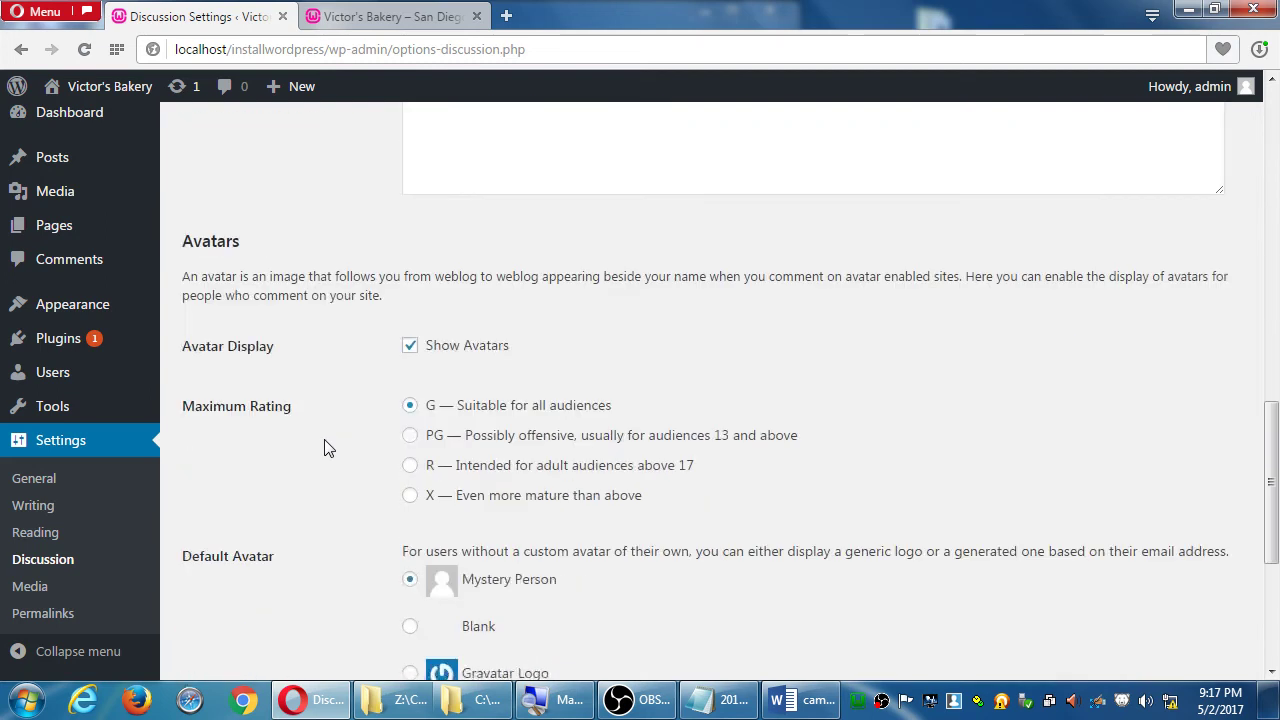
pyautogui.scroll(-4, 324, 447)
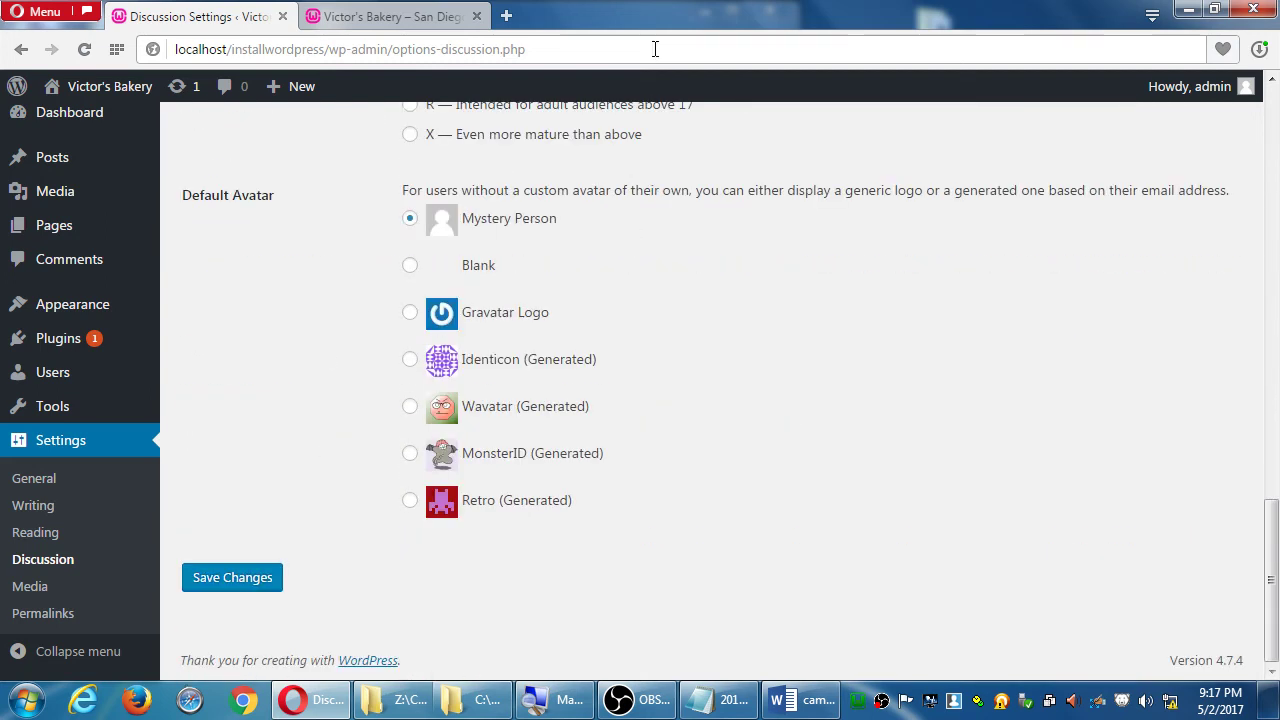
pyautogui.click(260, 590)
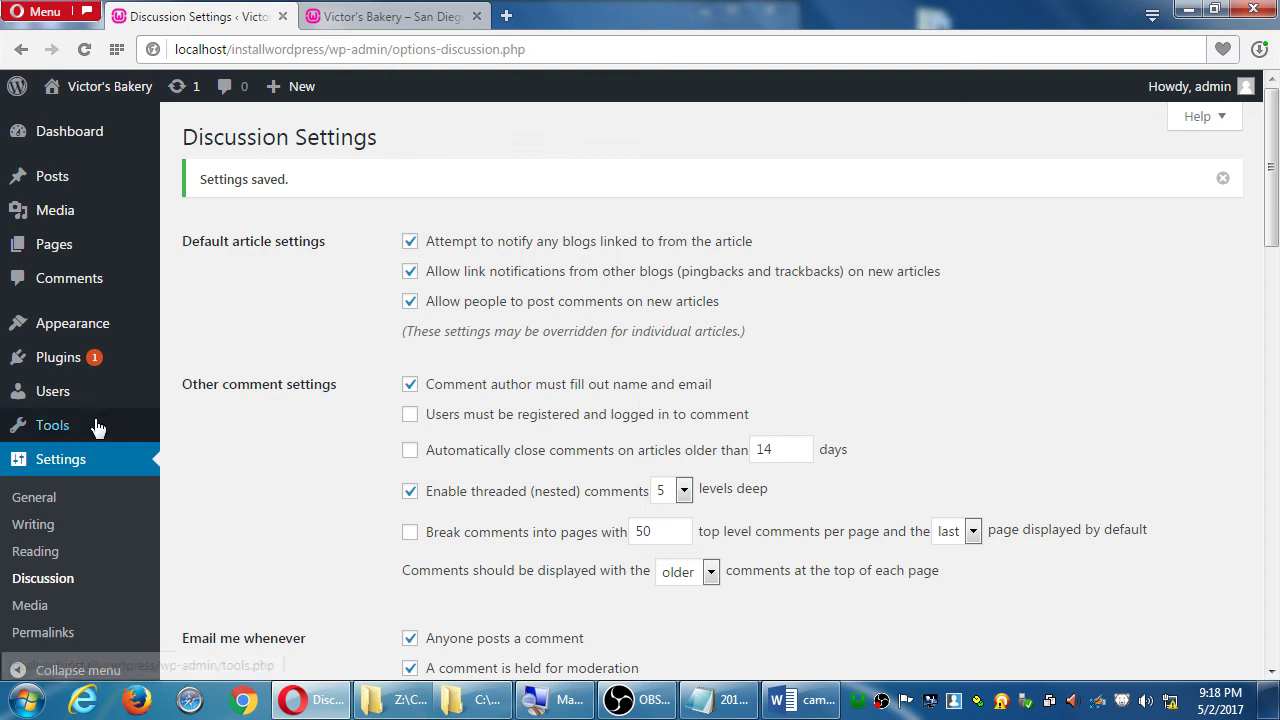
# - Activate Twenty Fifteen, preview the front page with it, then go to the Dashboard
pyautogui.click(59, 329)
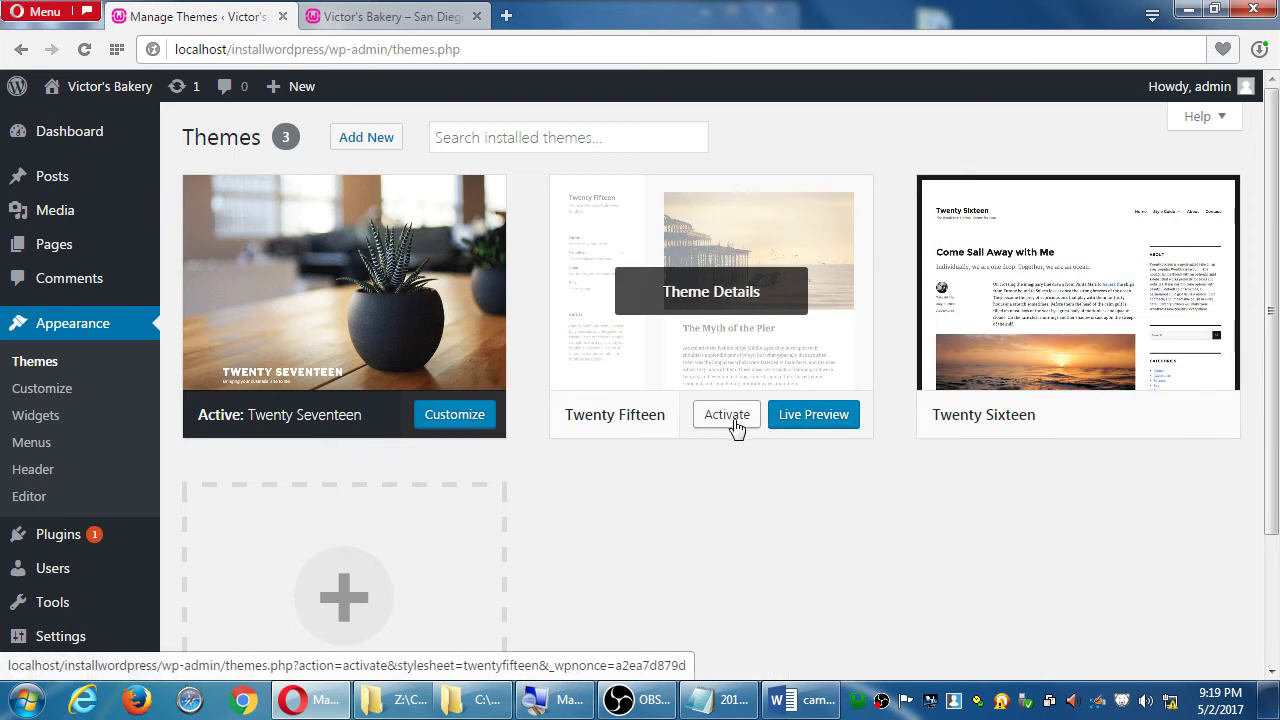
pyautogui.click(737, 428)
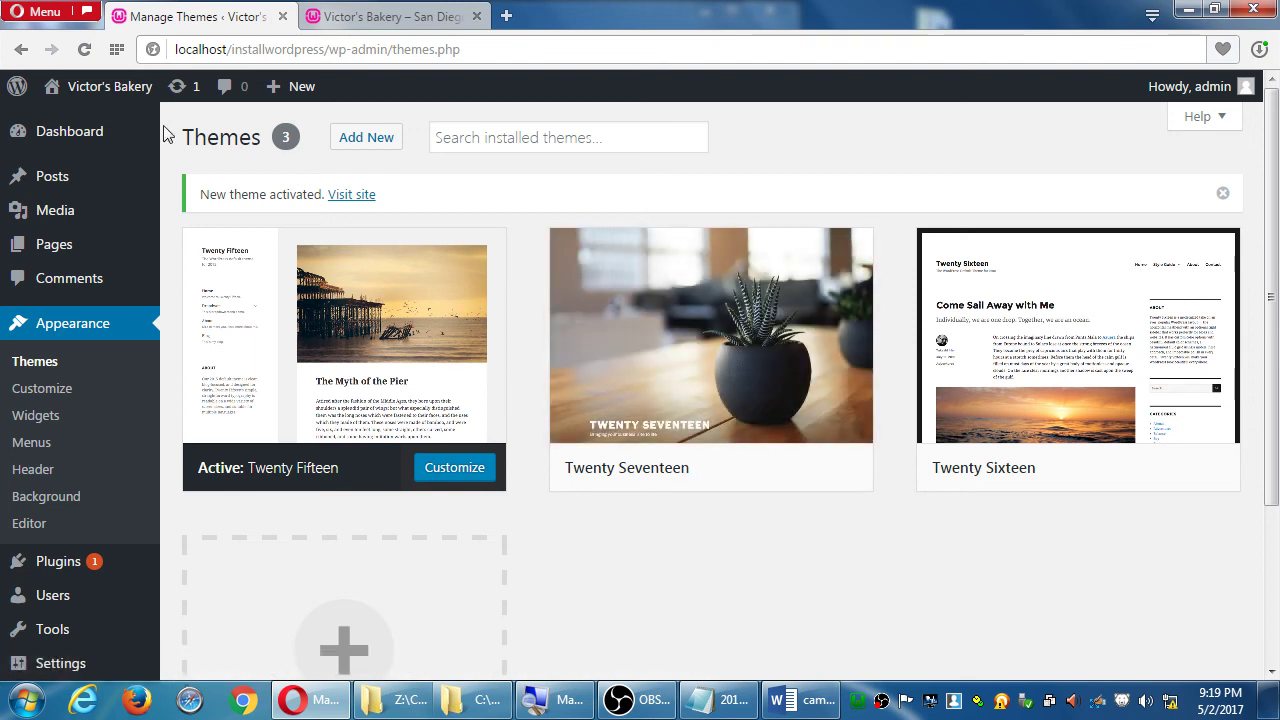
pyautogui.click(119, 89)
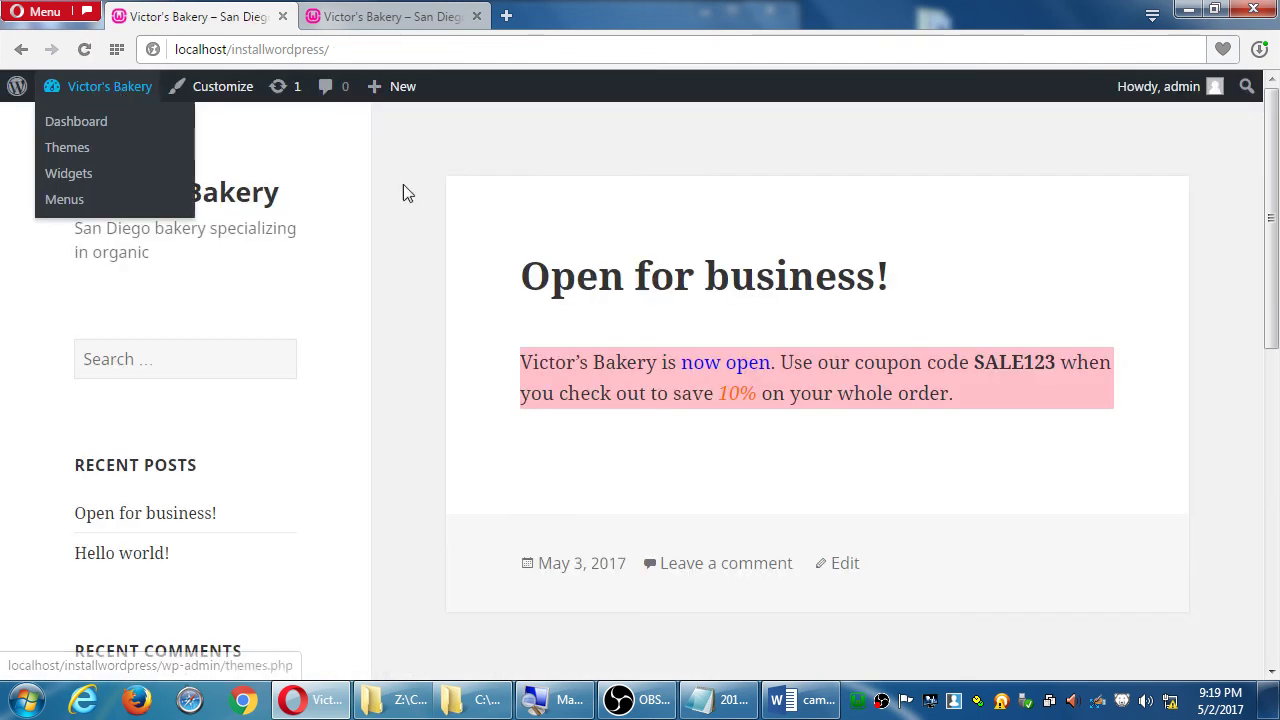
pyautogui.scroll(-7, 483, 274)
pyautogui.scroll(7, 483, 274)
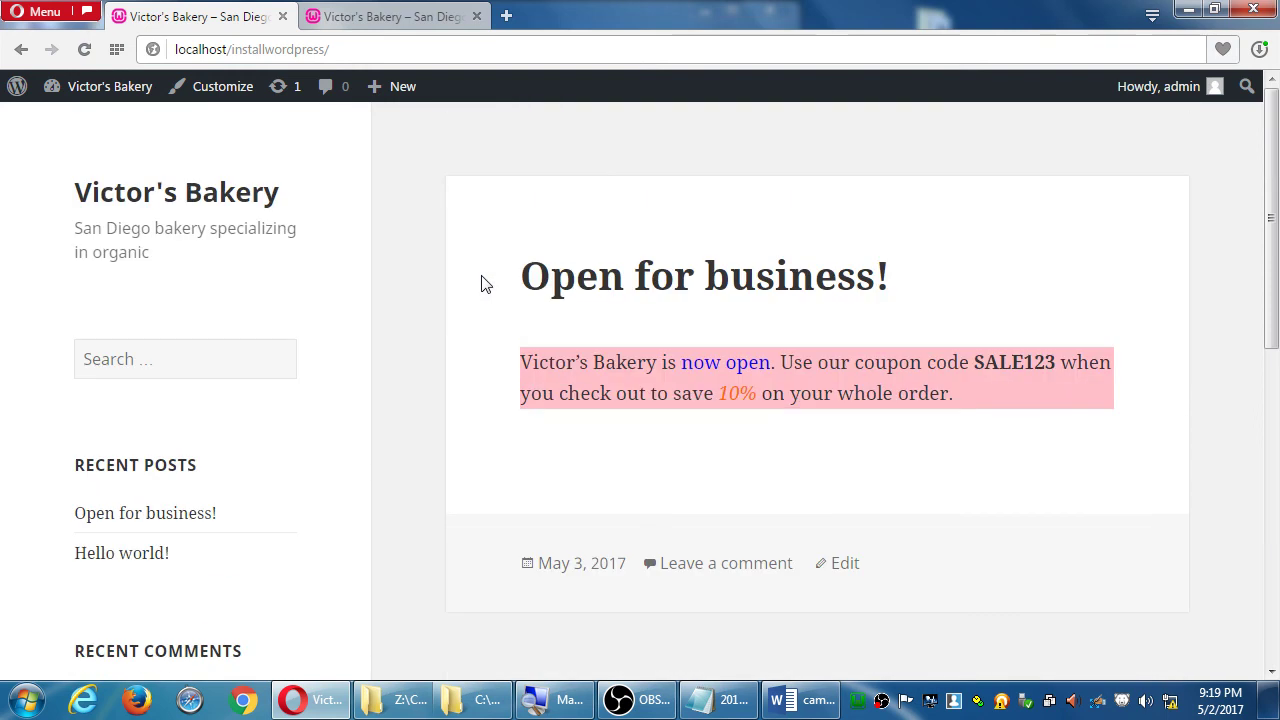
pyautogui.click(110, 86)
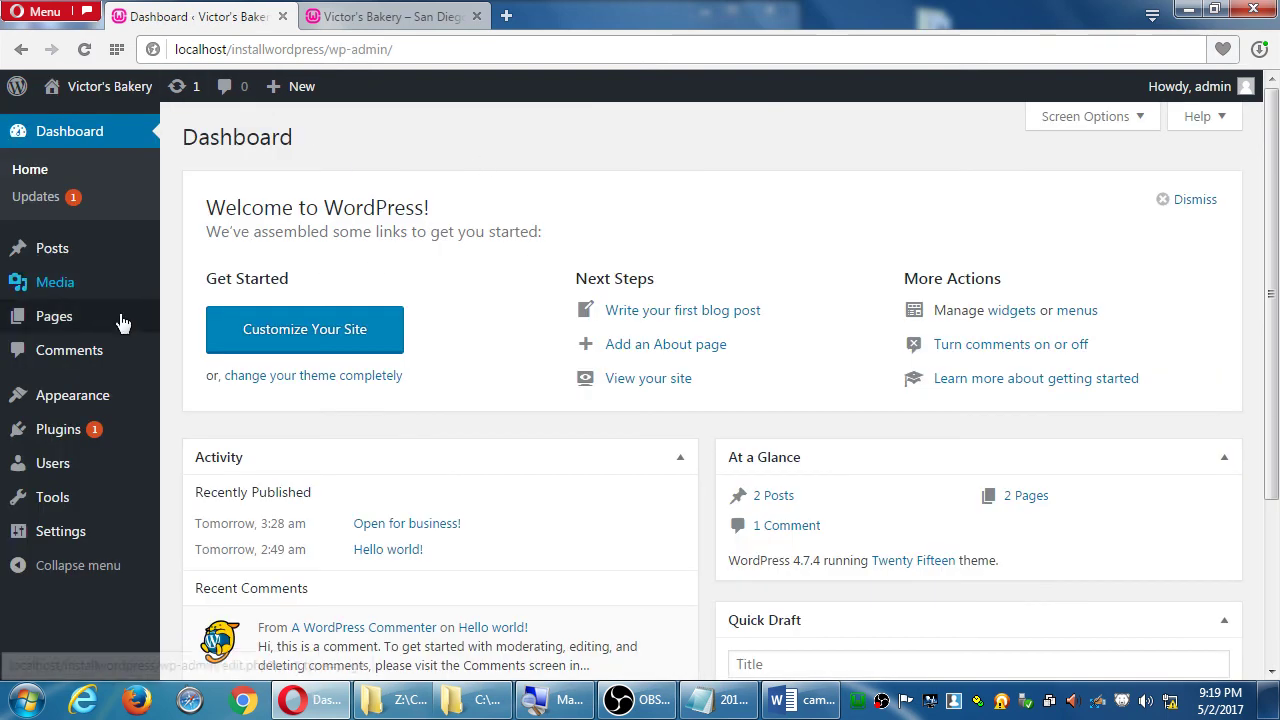
# - Reactivate the Twenty Seventeen theme from Appearance > Themes
pyautogui.moveTo(98, 404)
pyautogui.click(215, 389)
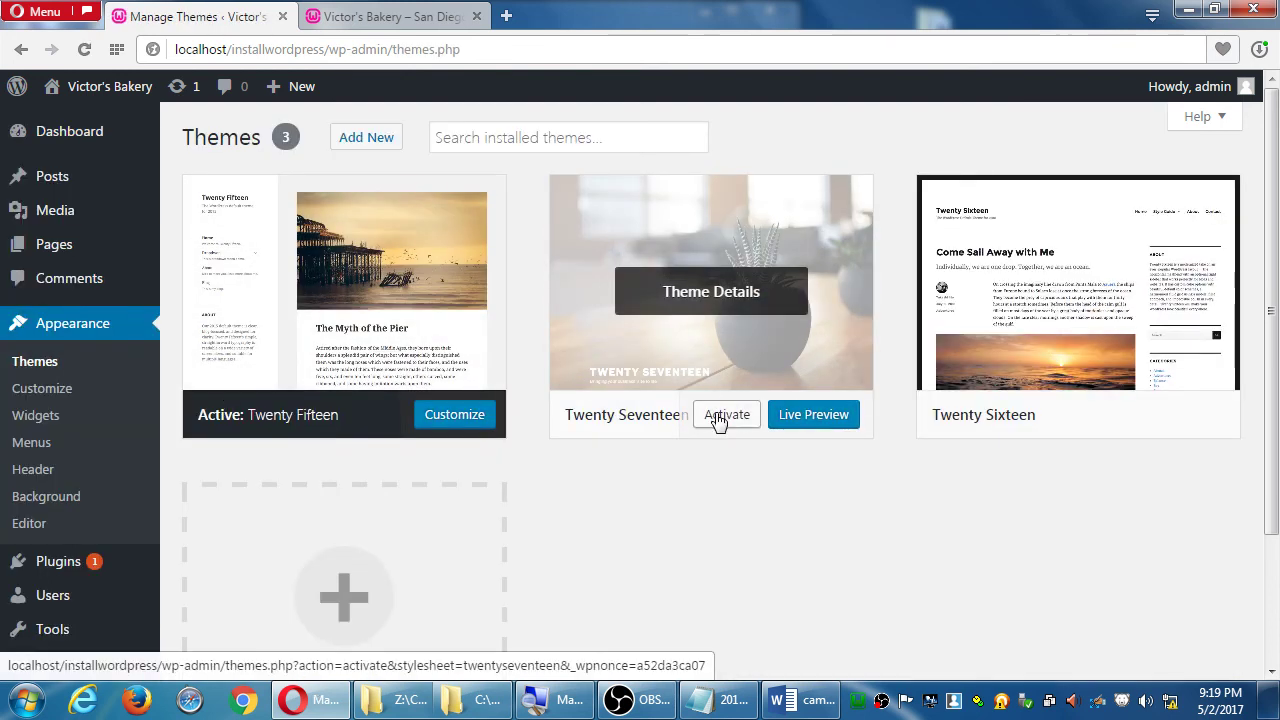
pyautogui.click(716, 419)
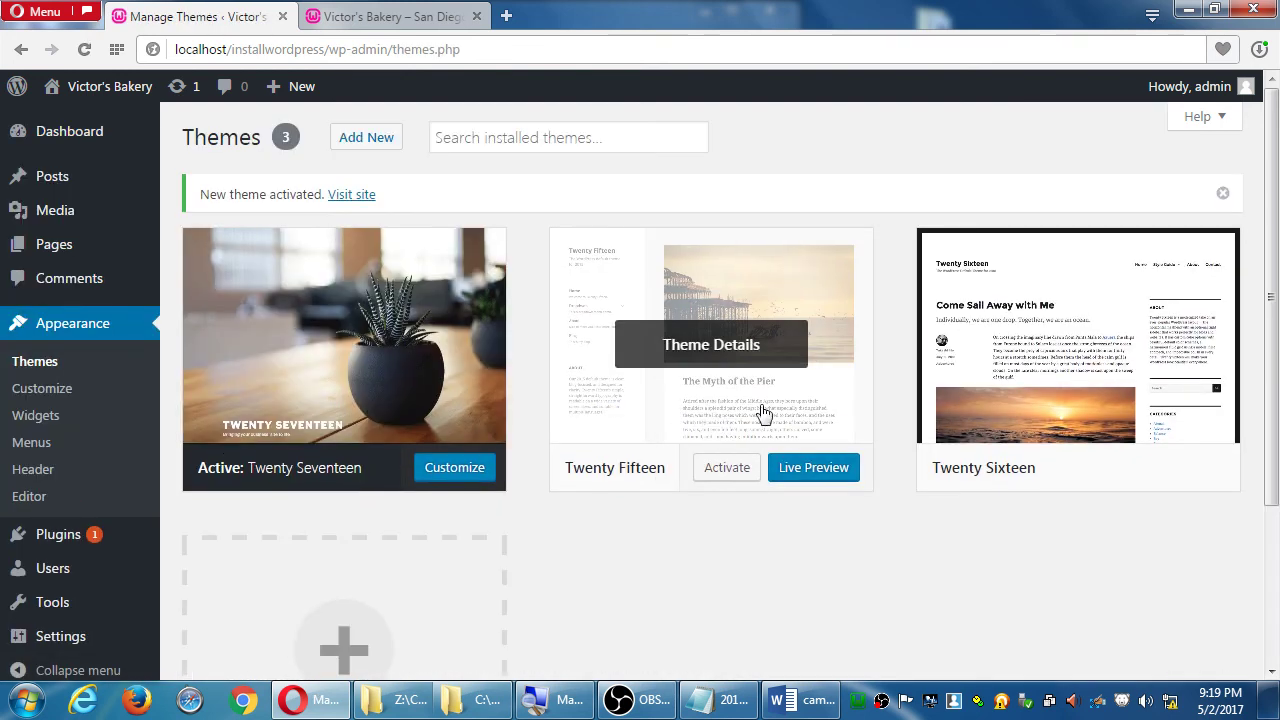